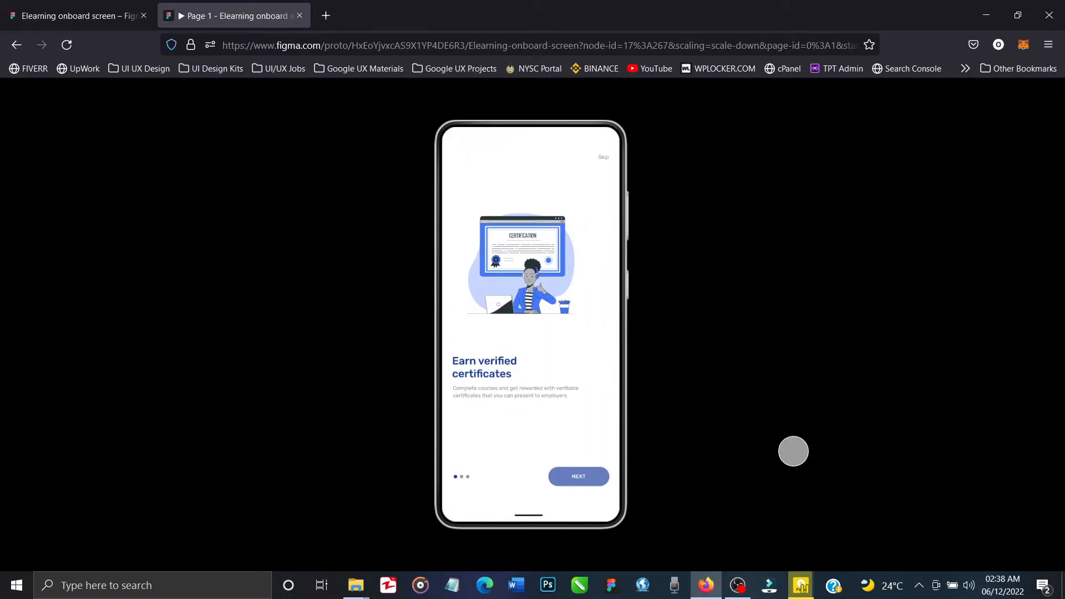
Preview the onboarding prototype forward to Offline Learning, go back to the first onboarding screen, and skip to the home screen
click(581, 474)
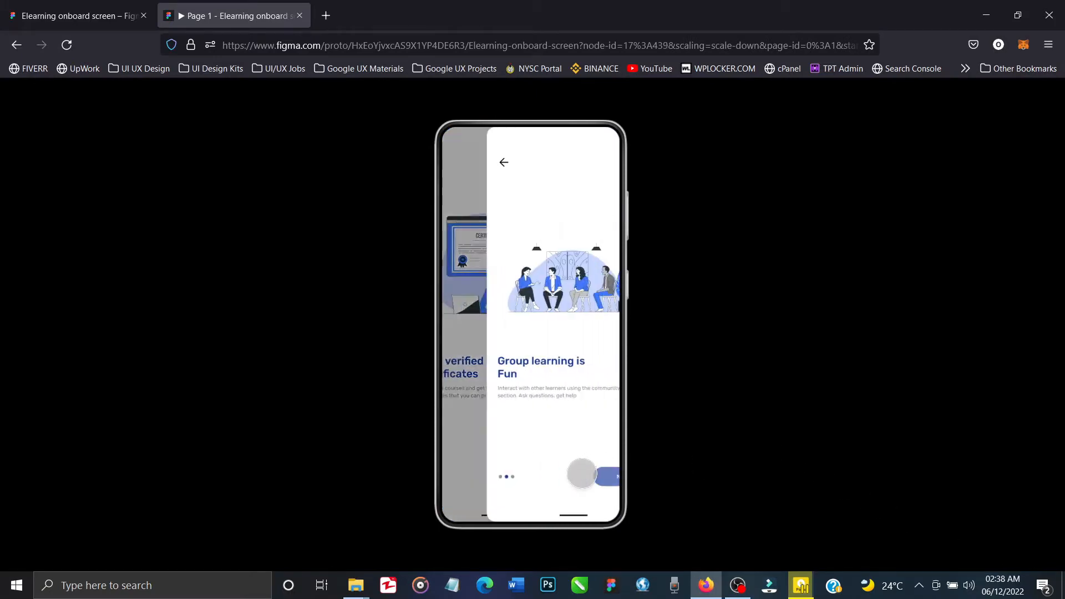
click(582, 475)
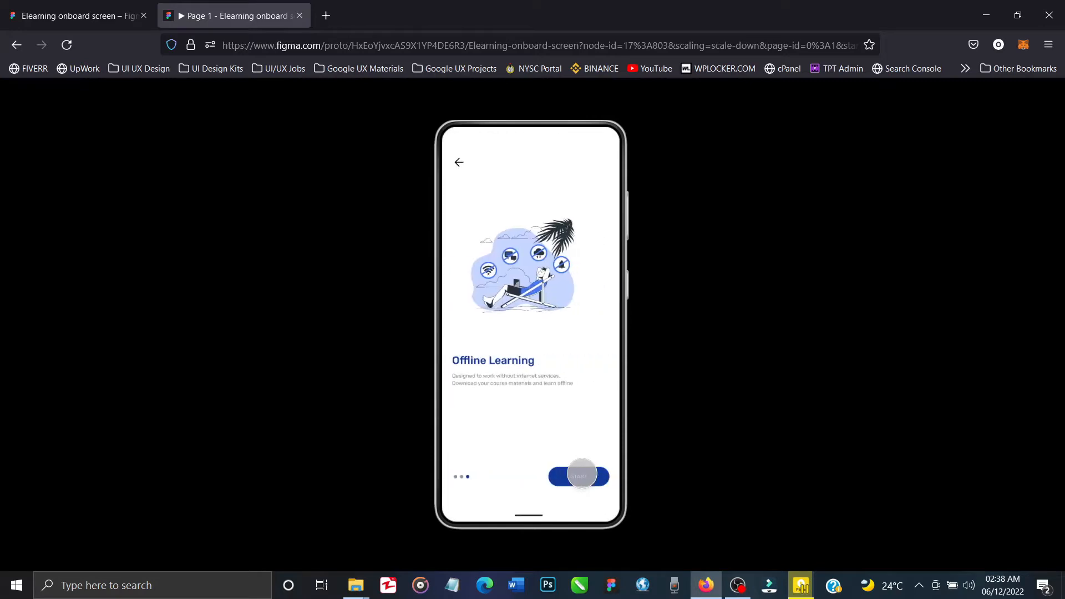
click(461, 164)
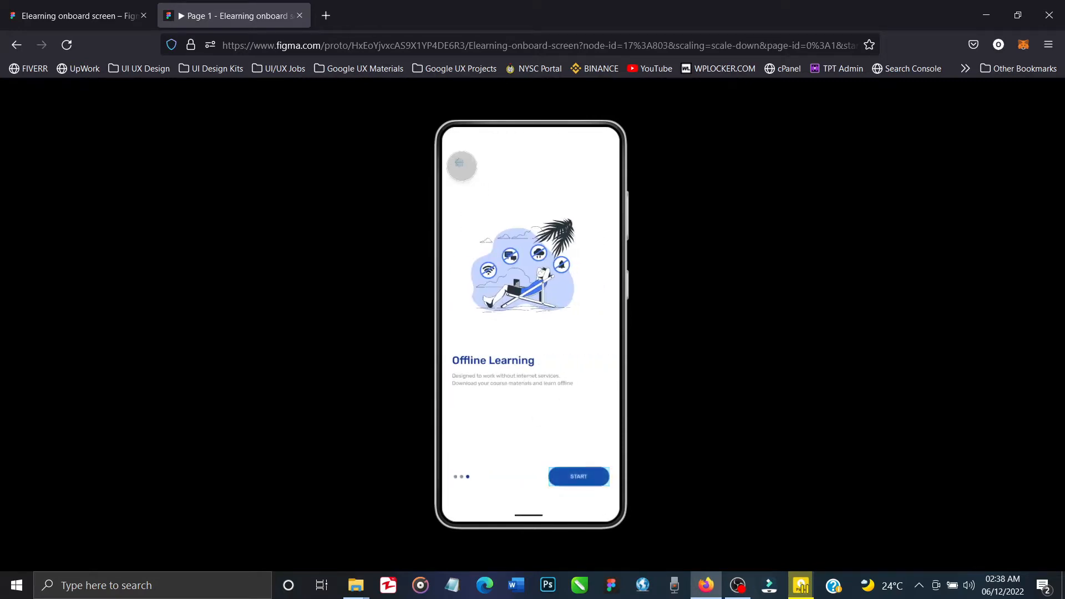
click(460, 162)
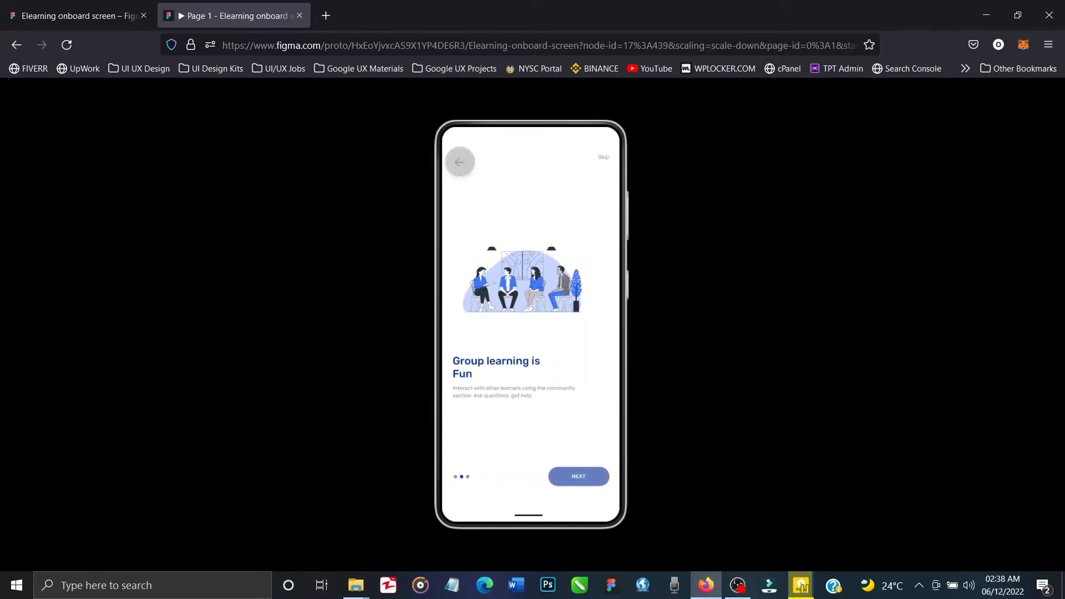
click(460, 162)
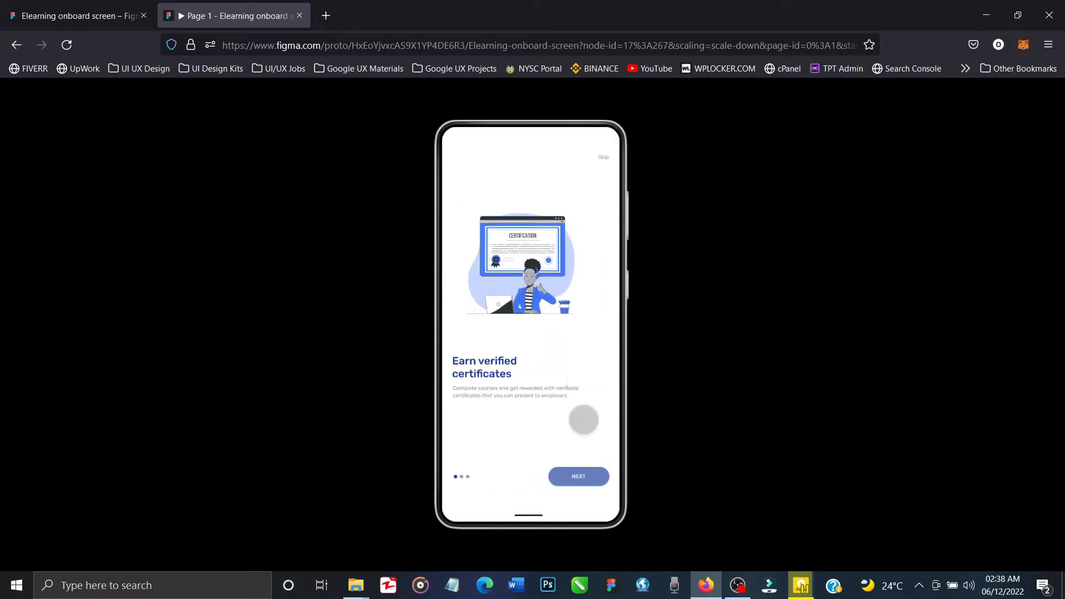
click(604, 158)
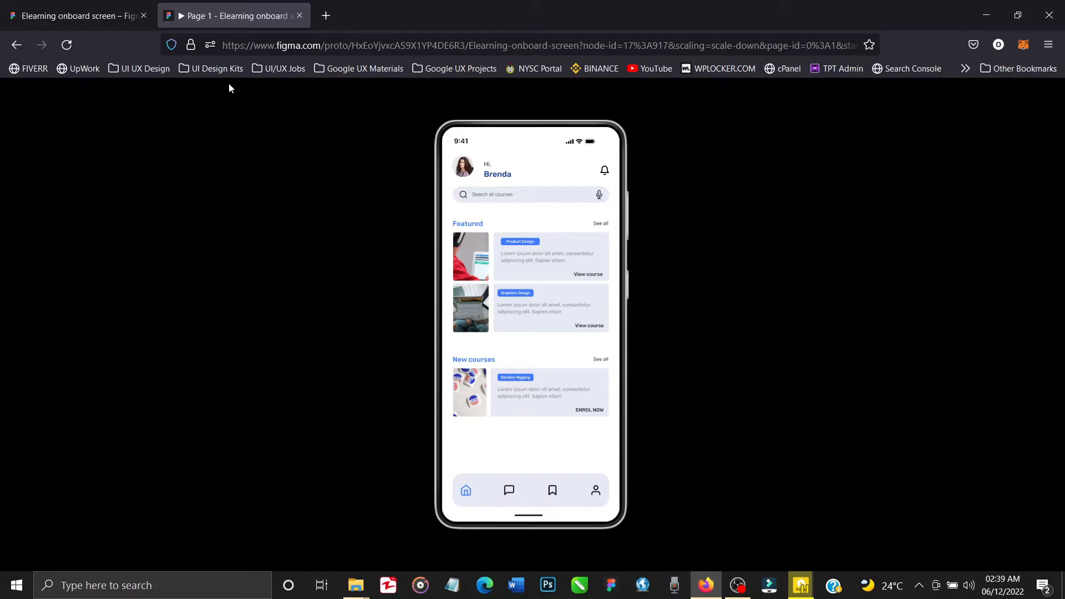
Return to the Elearning onboard screen design file, show its design properties with nothing selected, and close the prototype preview
click(86, 4)
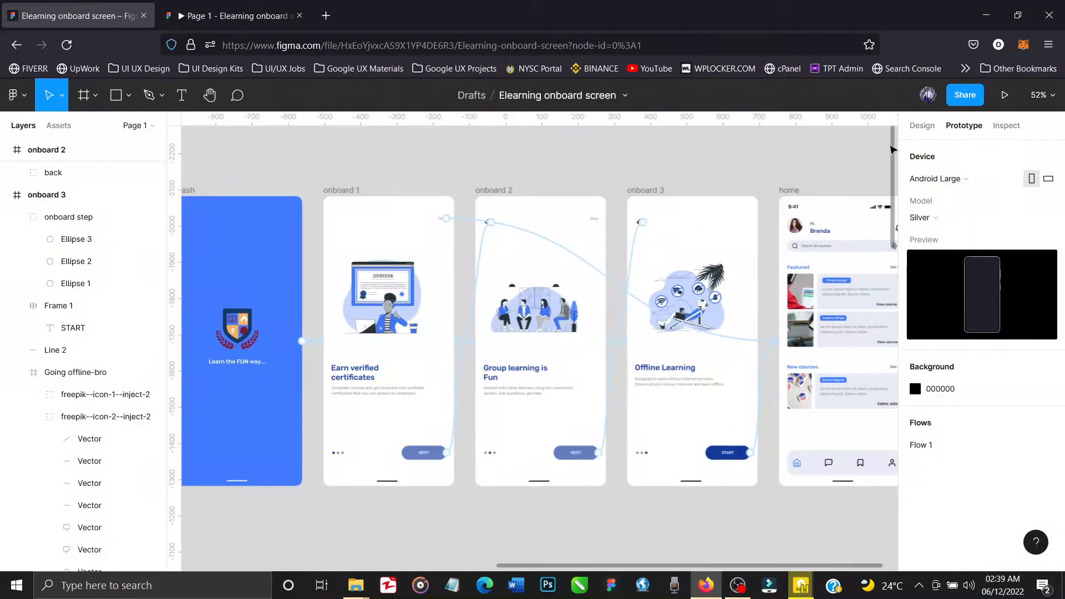
click(921, 126)
click(681, 335)
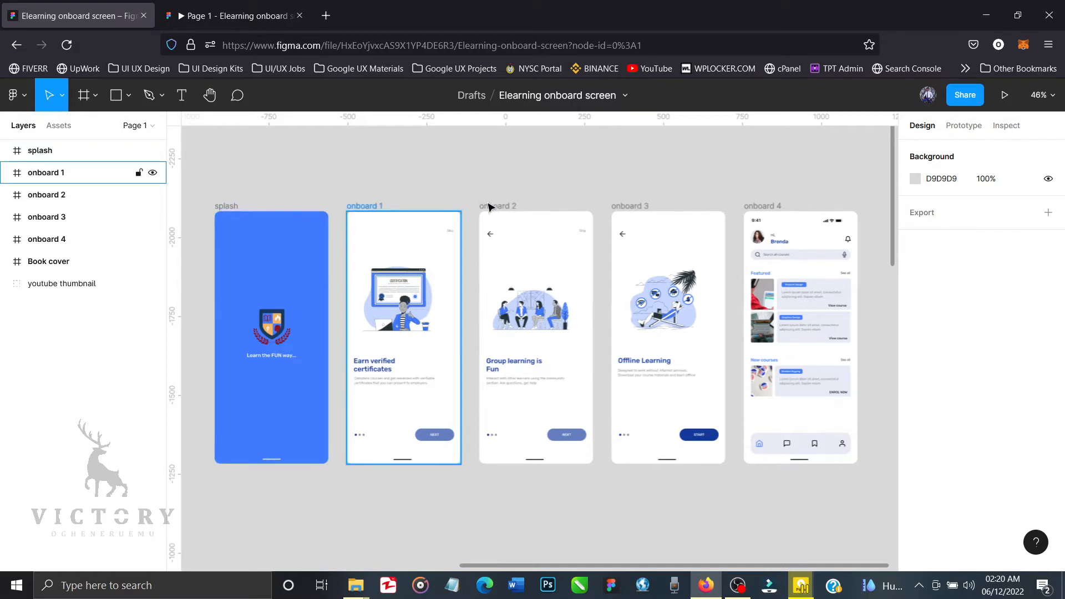
click(300, 18)
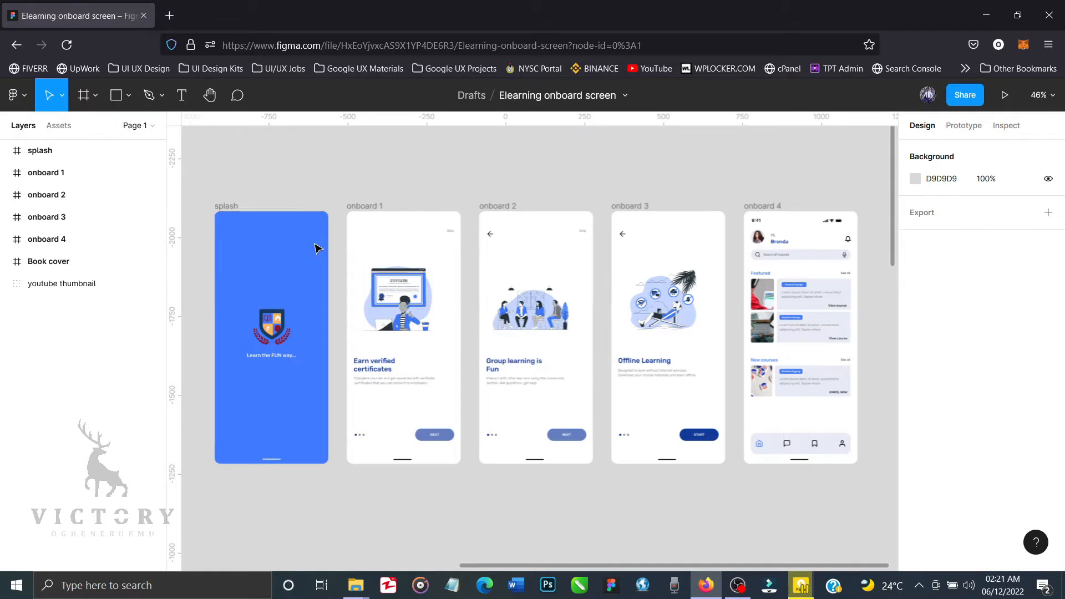
Present the prototype starting from the splash frame and compare the preview with the design file
click(233, 209)
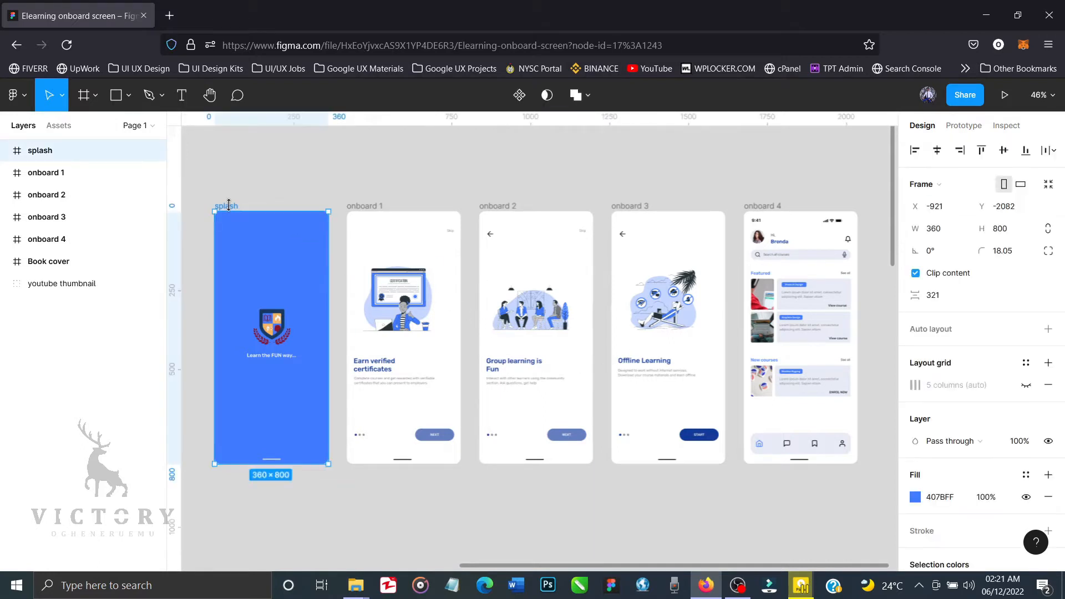
click(1005, 95)
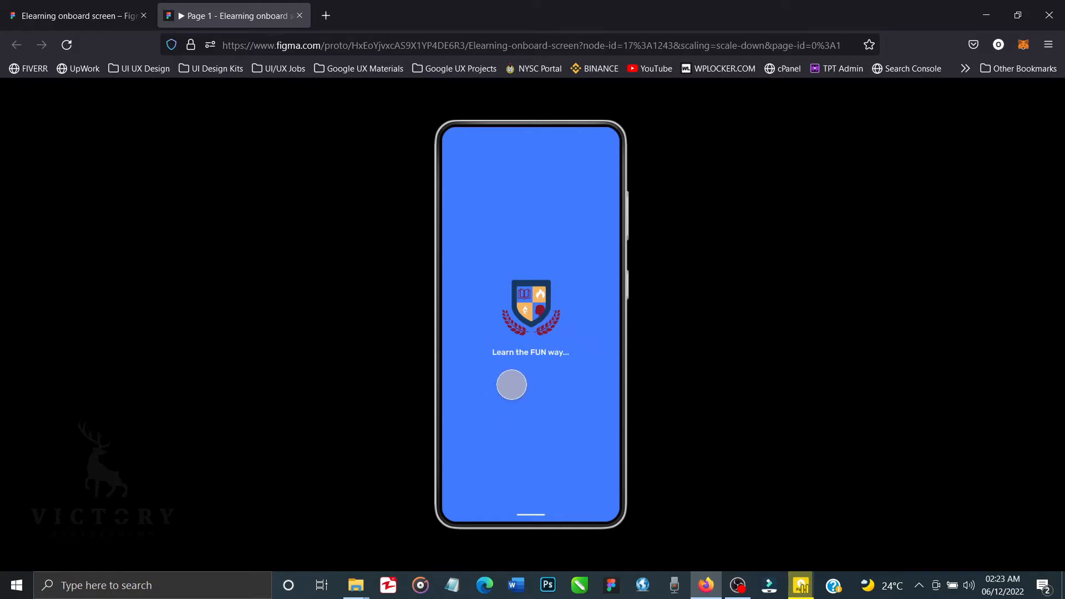
mouse_move(553, 556)
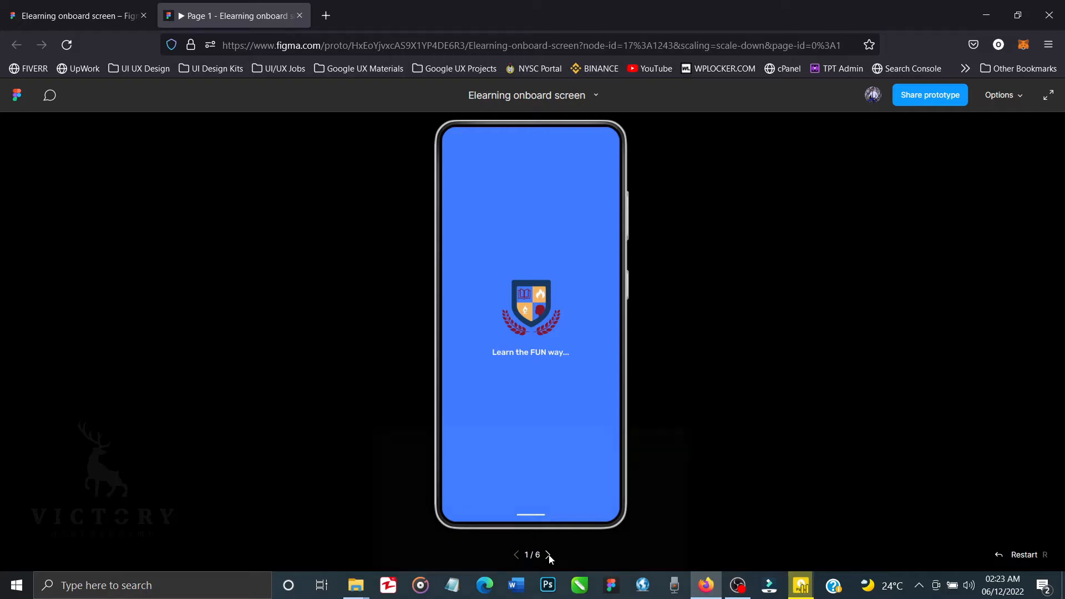
click(107, 20)
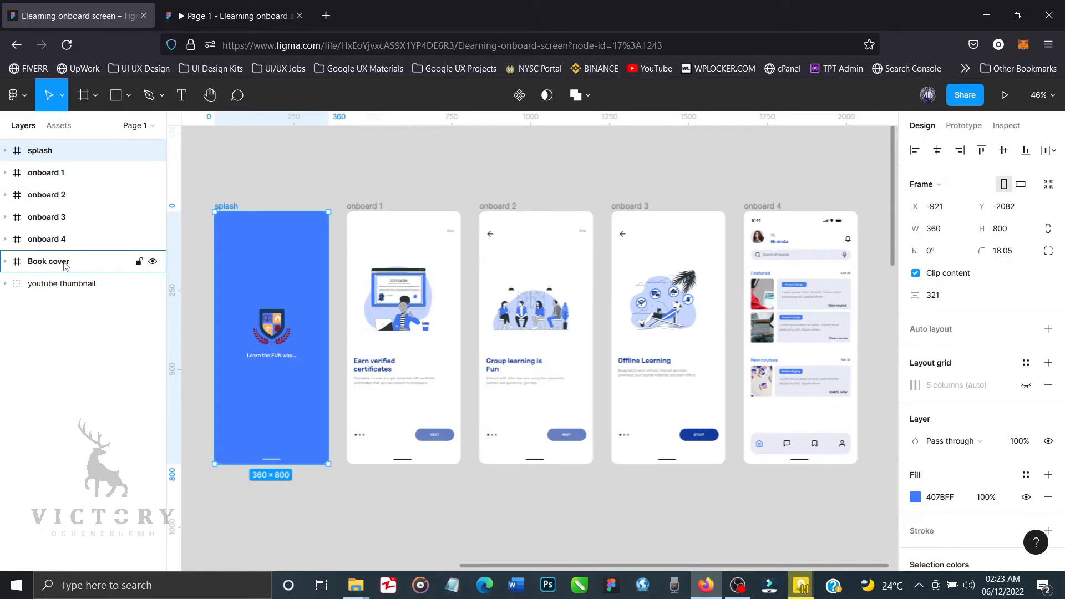
click(233, 17)
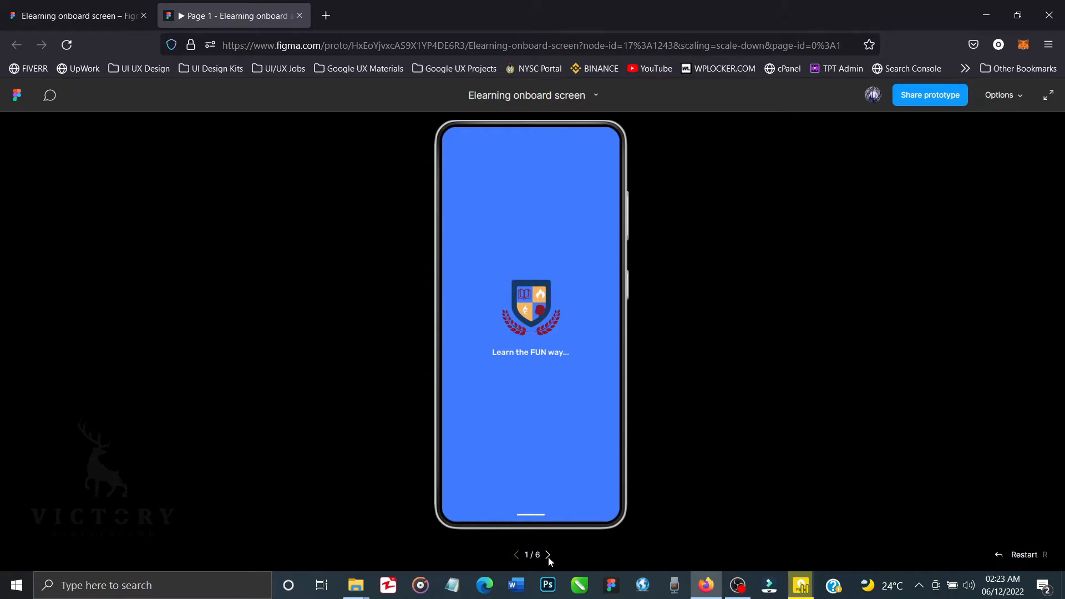
Page through the preview from the splash screen to the home screen and restart it
click(548, 556)
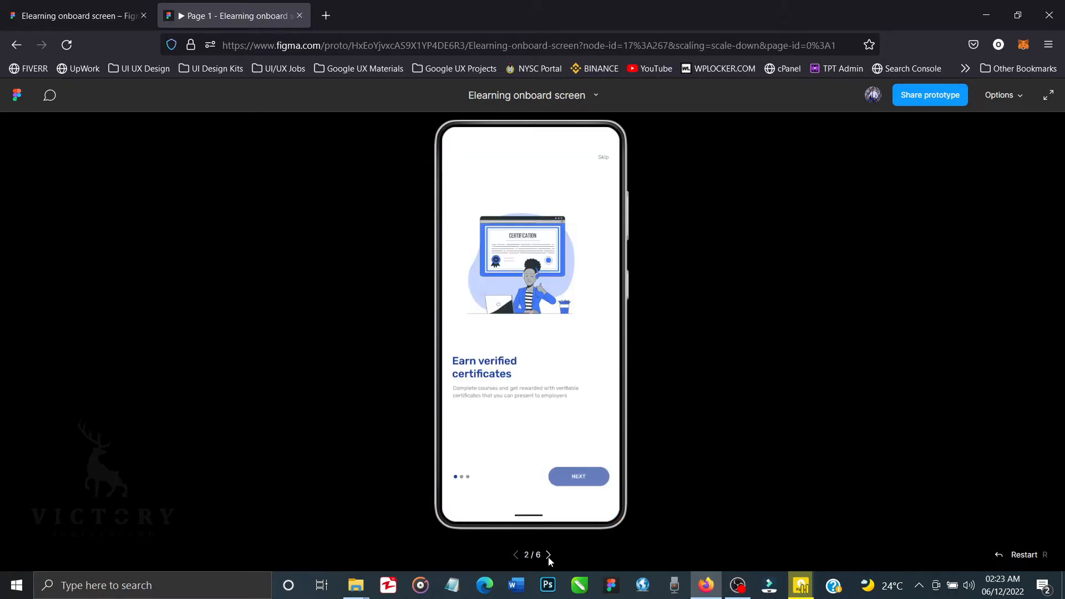
click(548, 556)
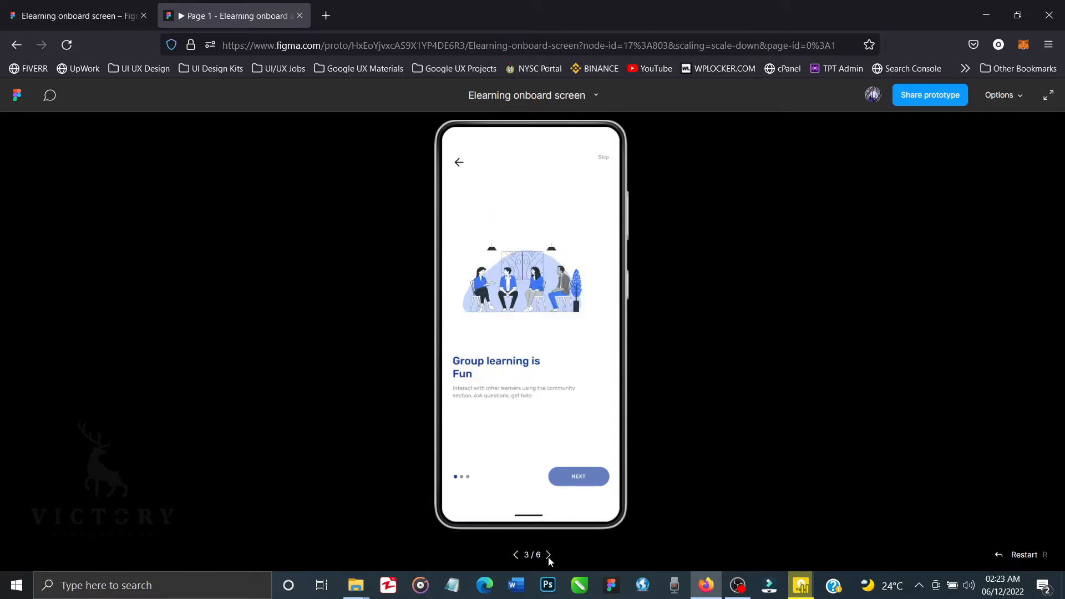
click(549, 557)
click(548, 557)
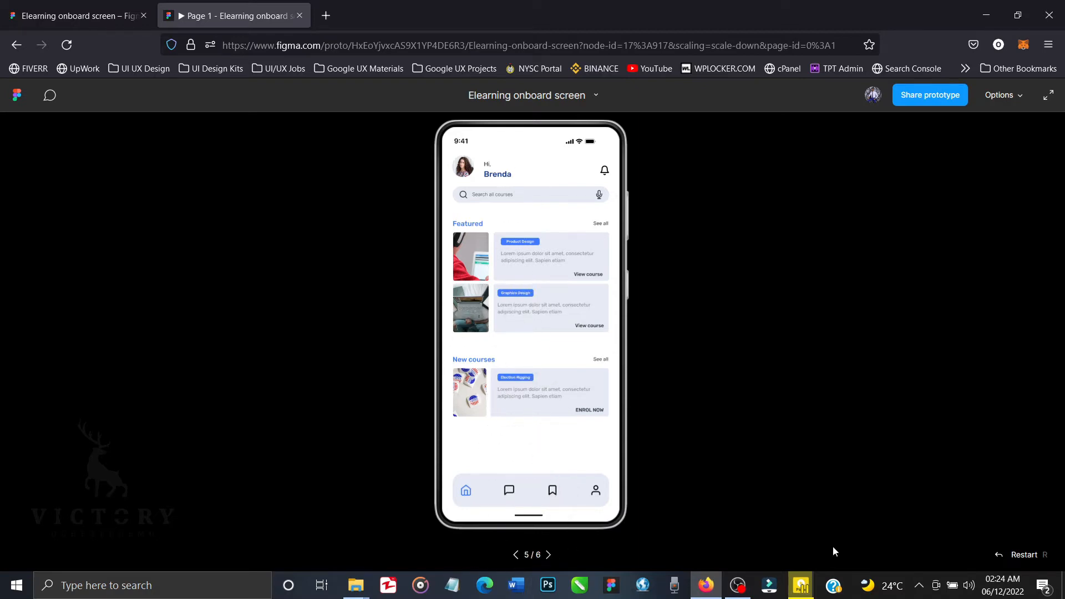
click(1025, 555)
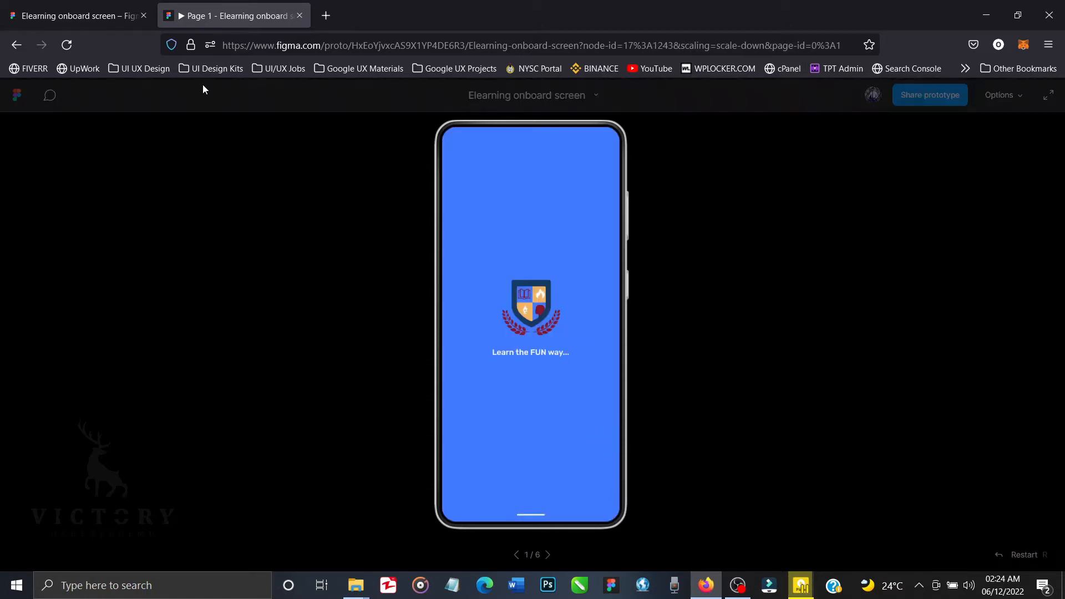
Show the page's prototype settings in the design file with nothing selected, and check the backdrop in the preview
click(101, 11)
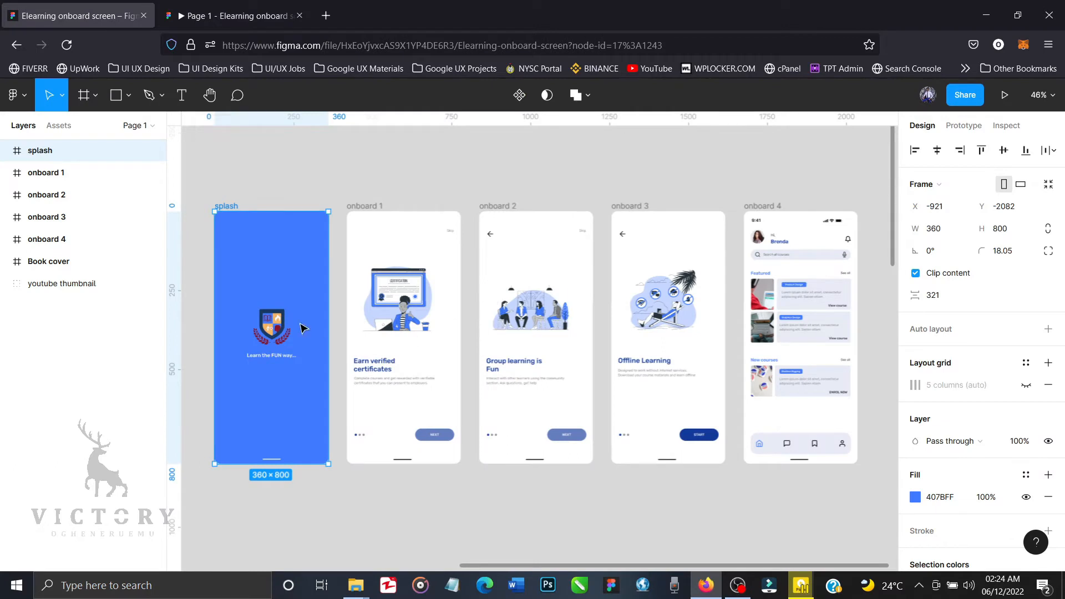
click(540, 168)
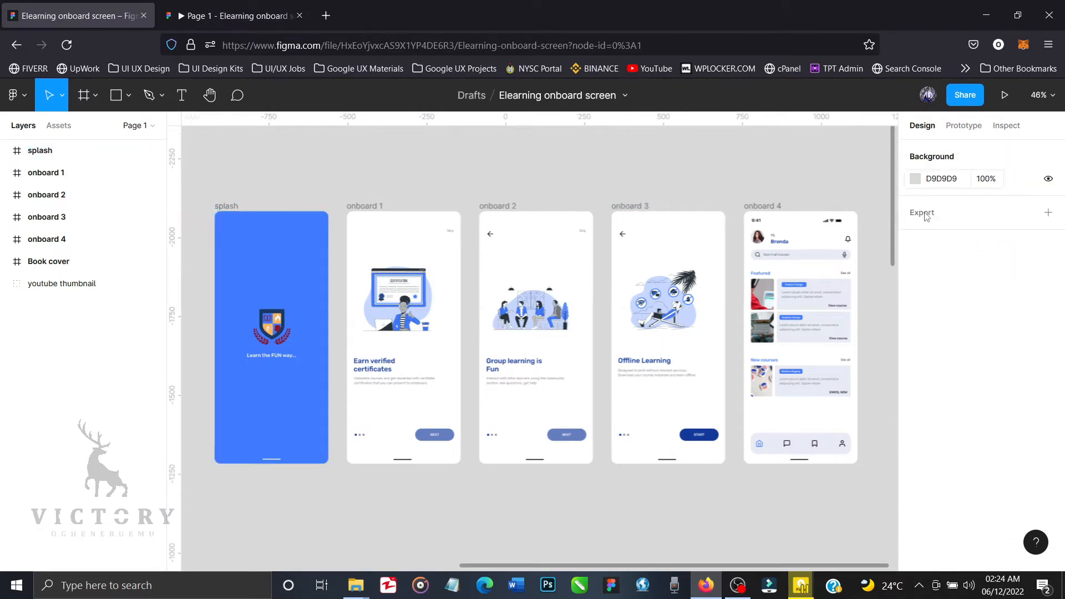
click(965, 126)
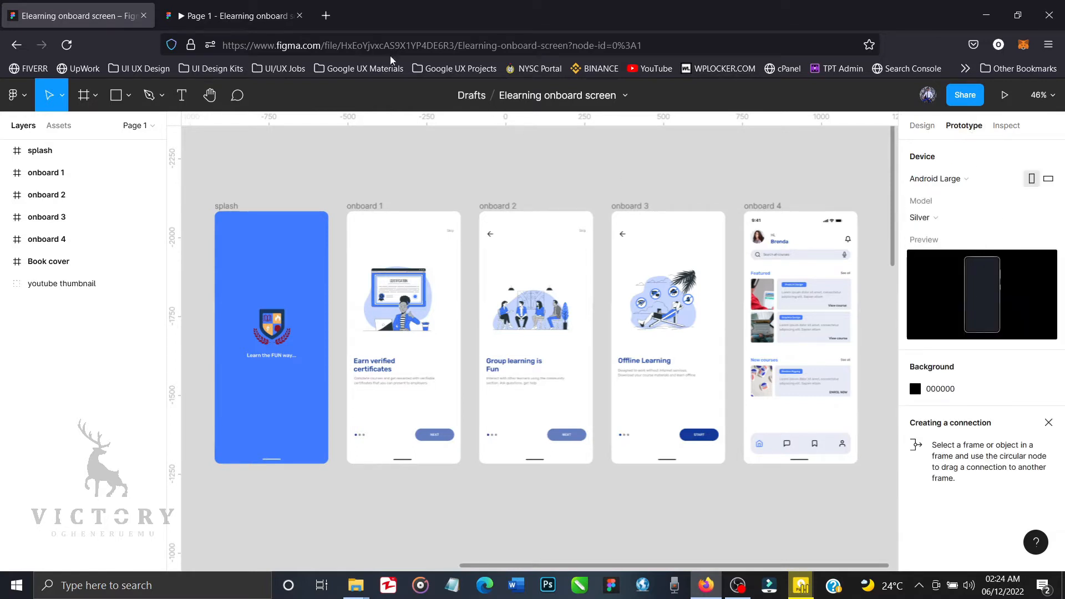
click(266, 14)
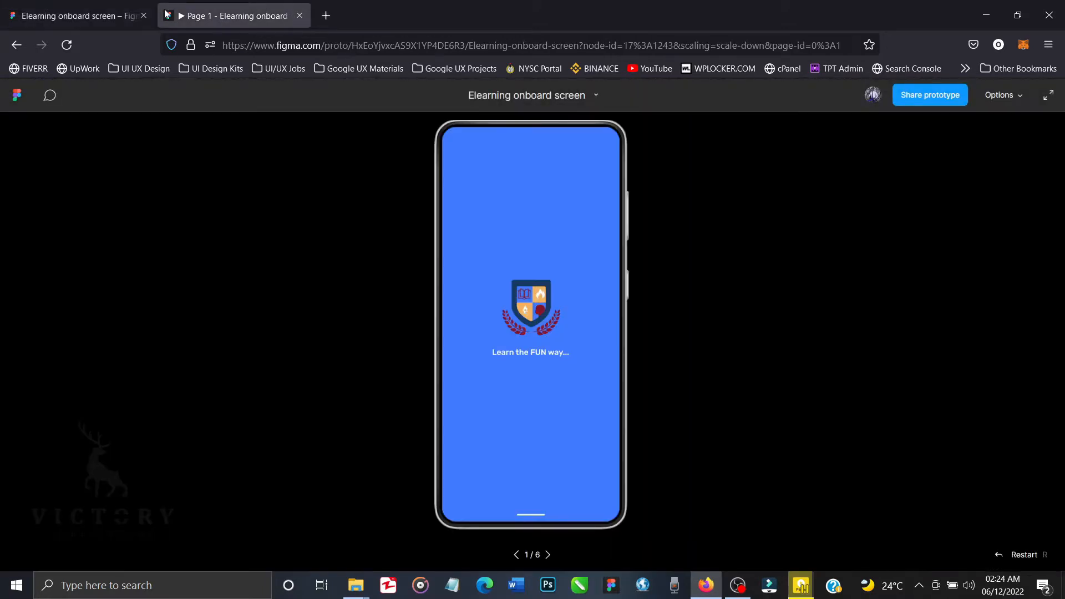
click(96, 16)
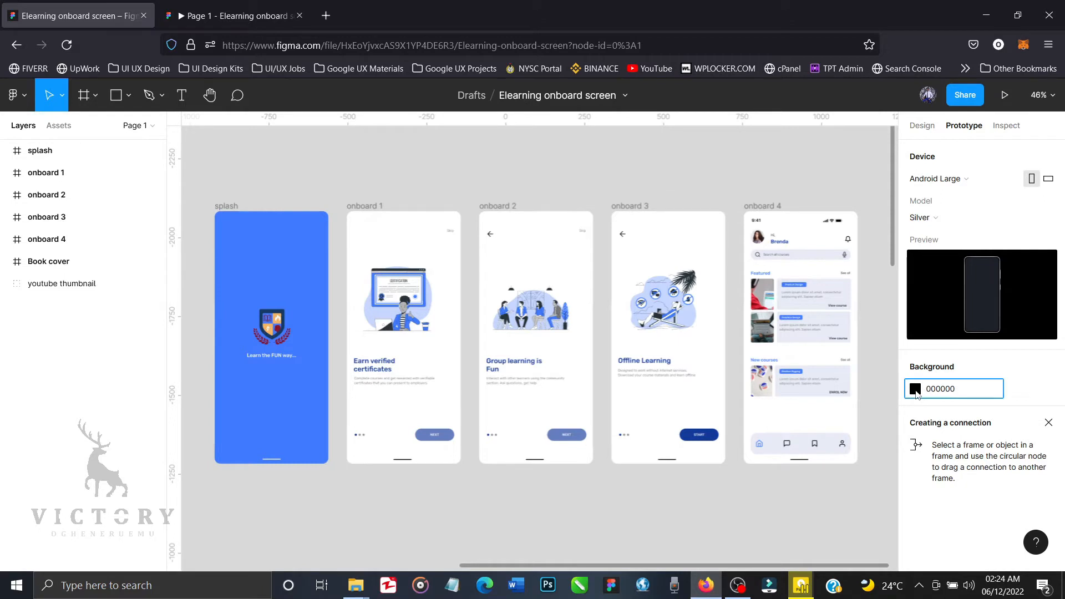
Change the prototype background to dark red 720C0C and check it in the preview
click(916, 389)
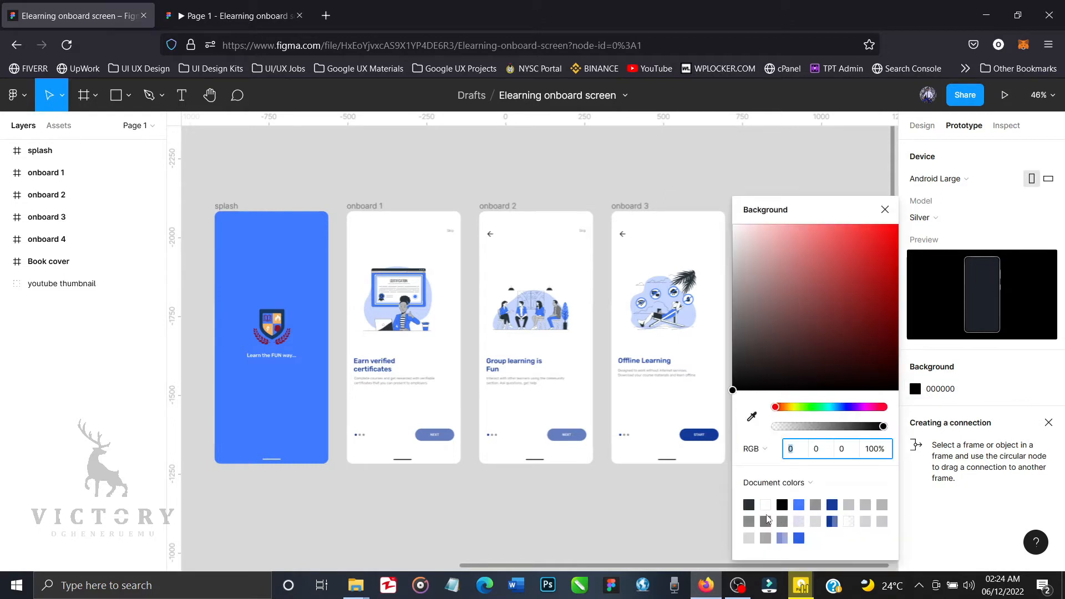
click(880, 316)
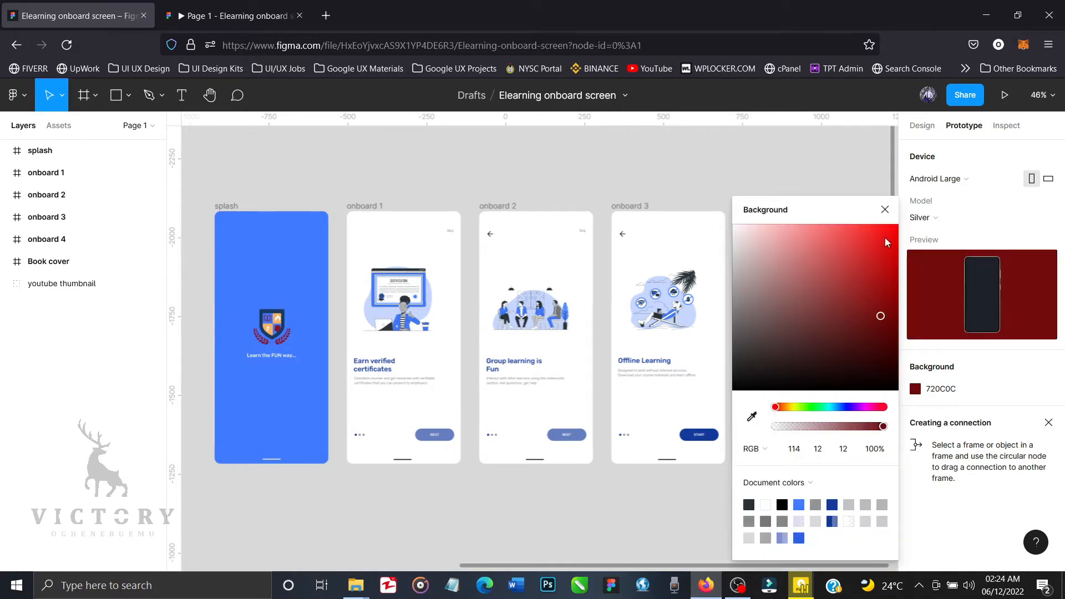
click(885, 209)
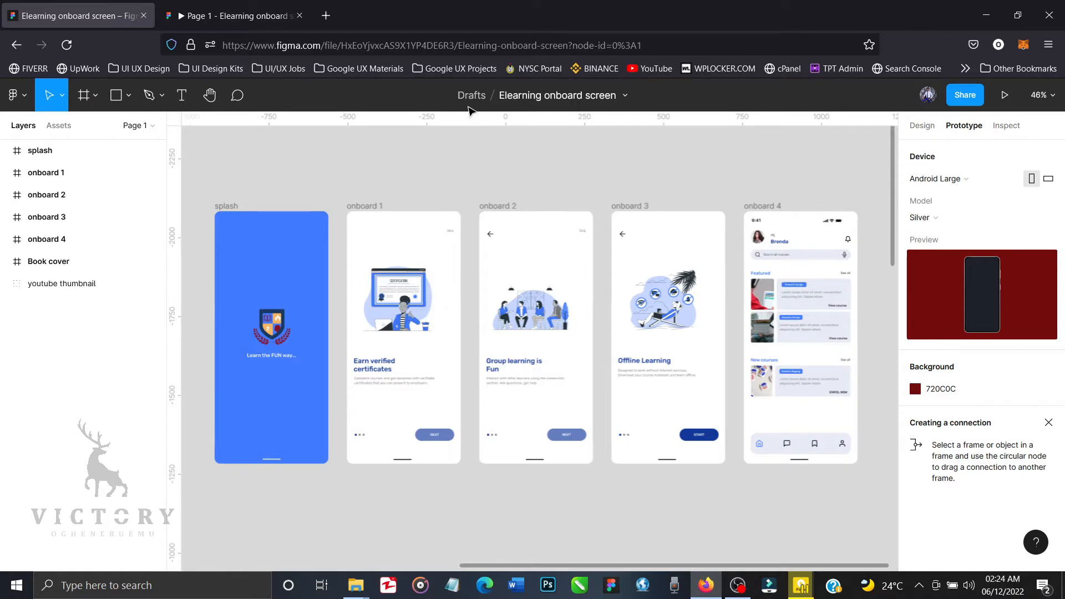
click(237, 15)
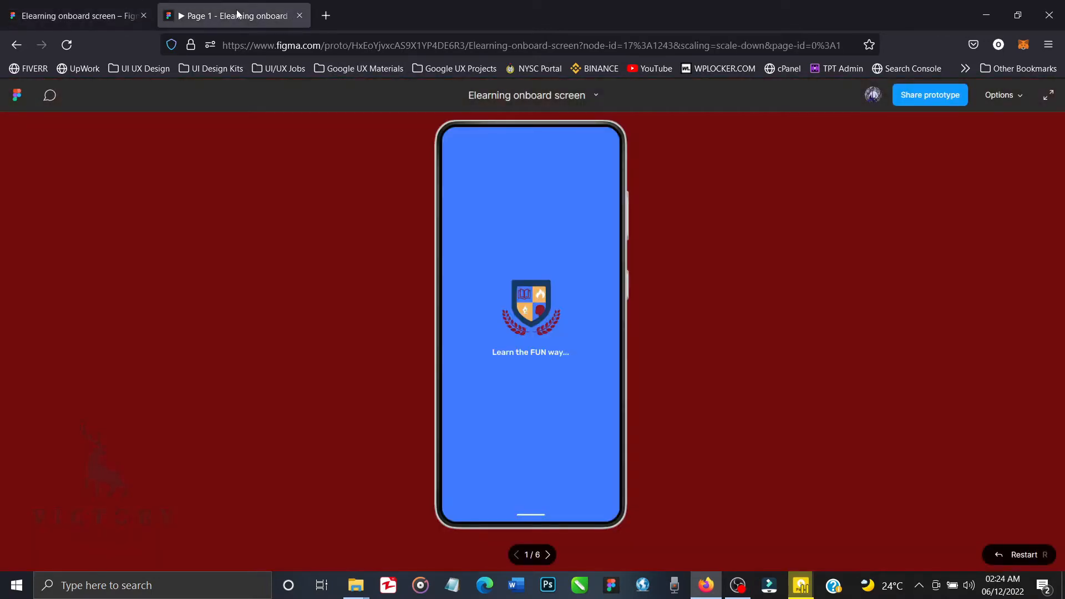
Set the prototype background in the design file to black, 000000
click(121, 16)
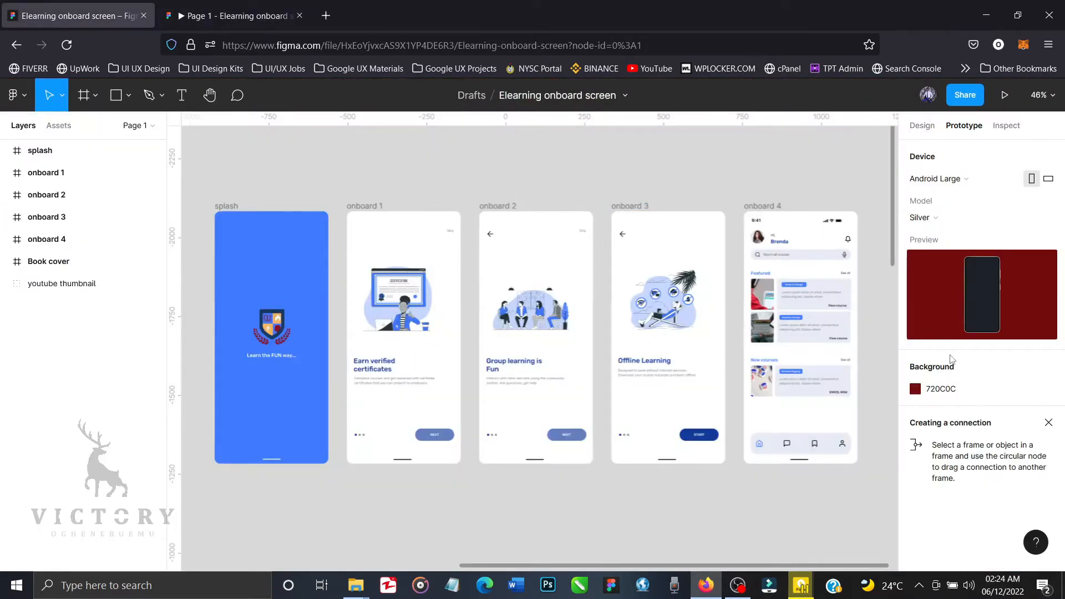
click(950, 390)
text(000000)
key(Return)
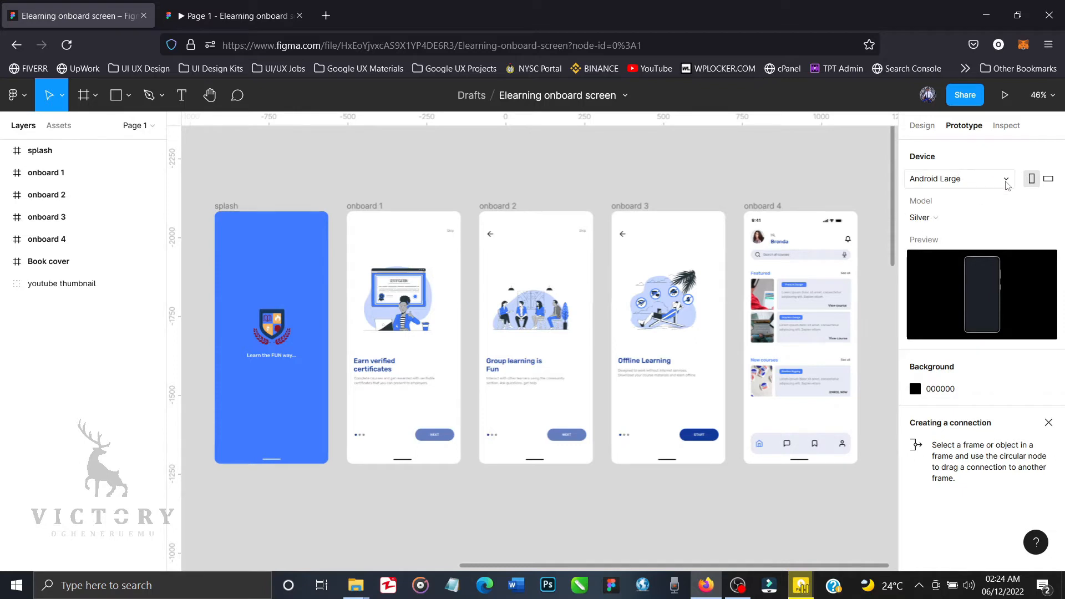
Review the available prototype devices and compare the chosen Android Large size with the splash frame's dimensions
click(1007, 181)
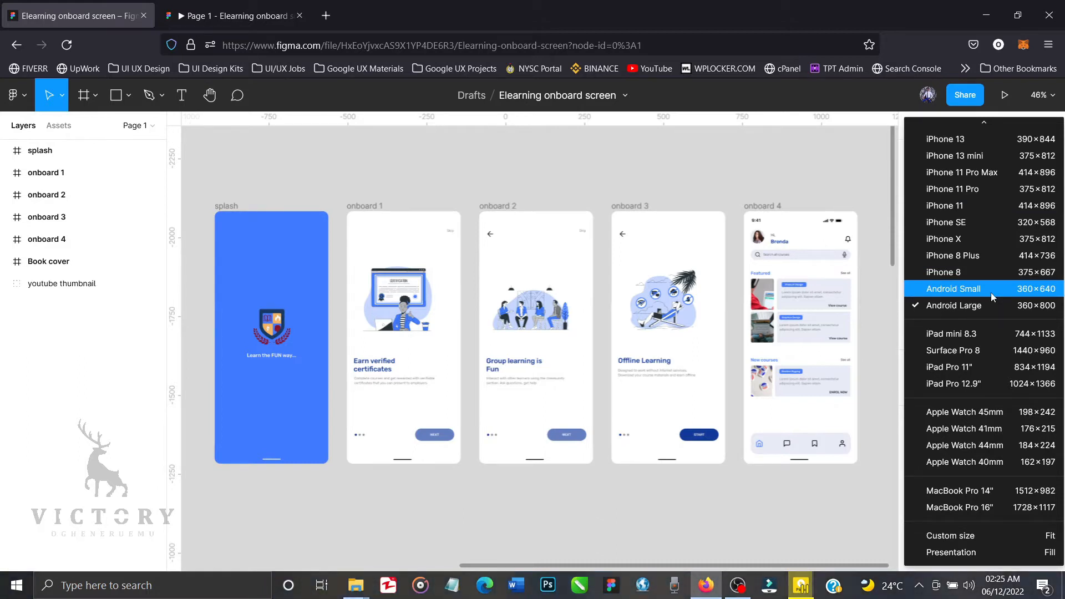
click(227, 205)
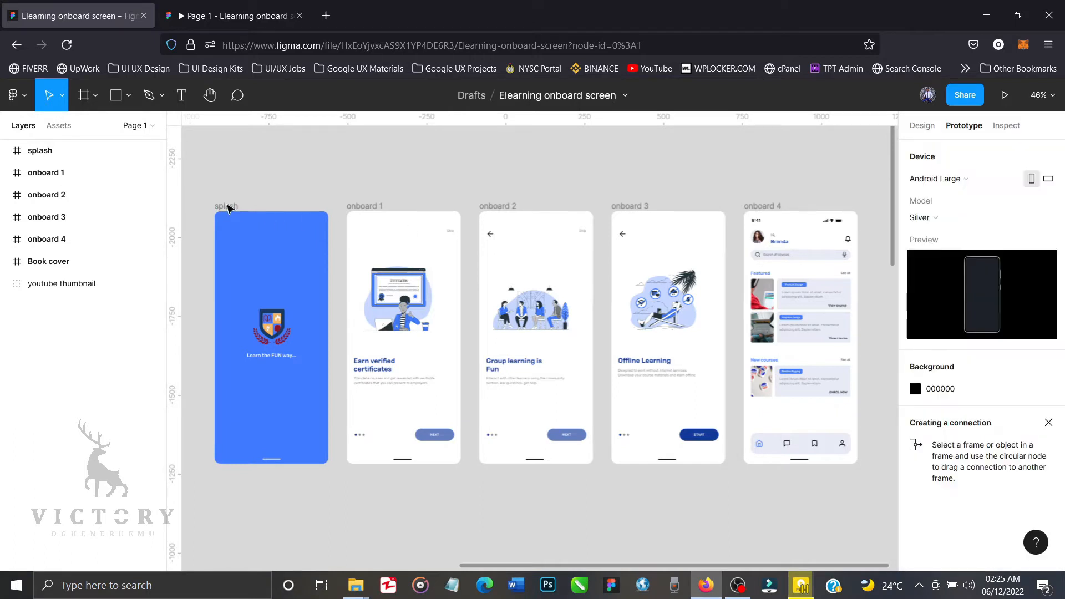
click(227, 206)
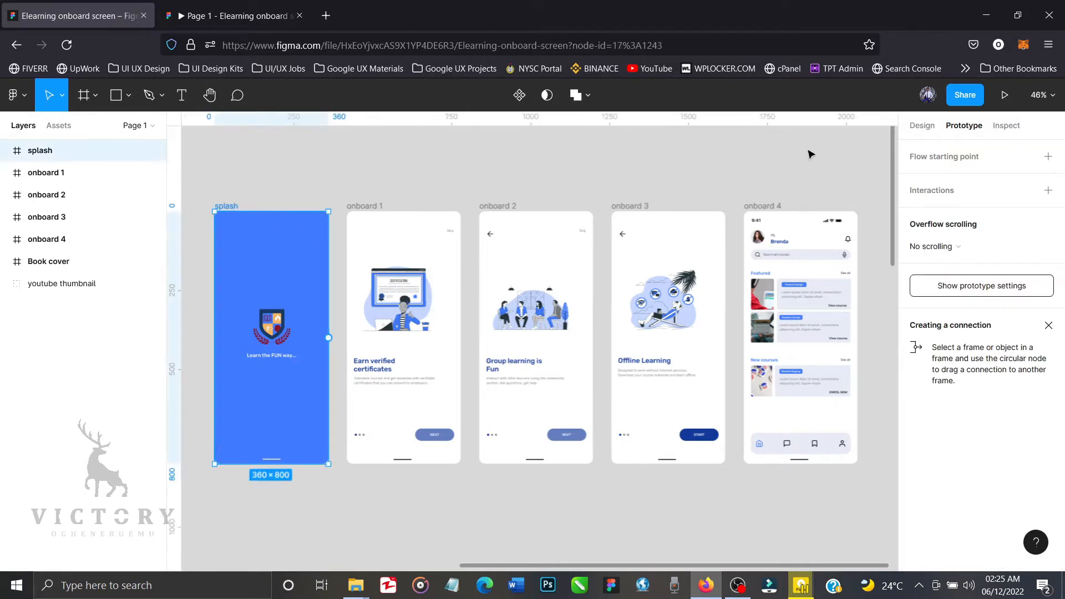
click(531, 184)
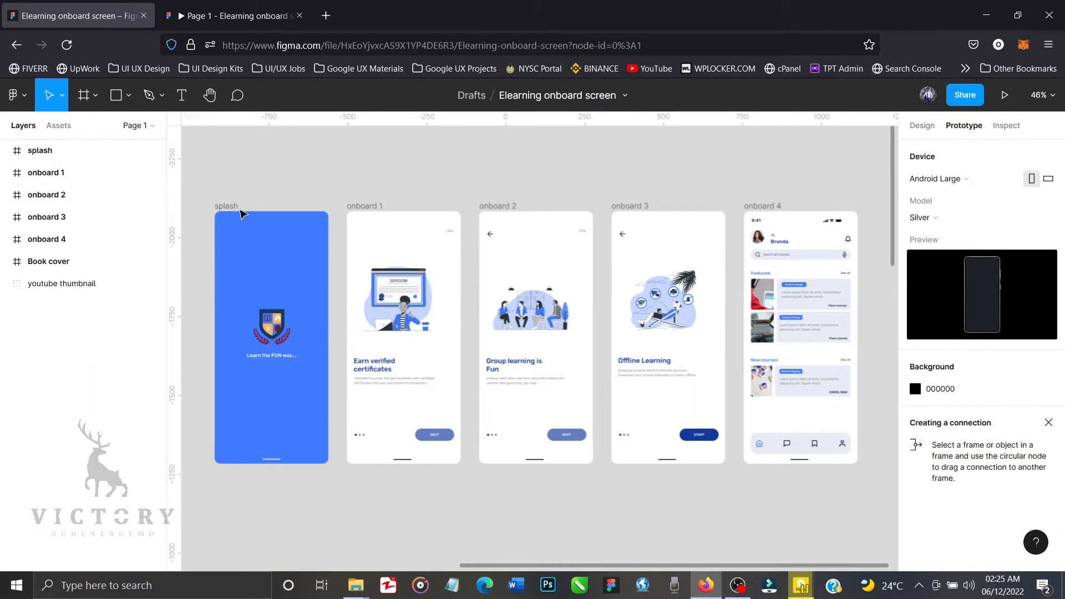
click(235, 206)
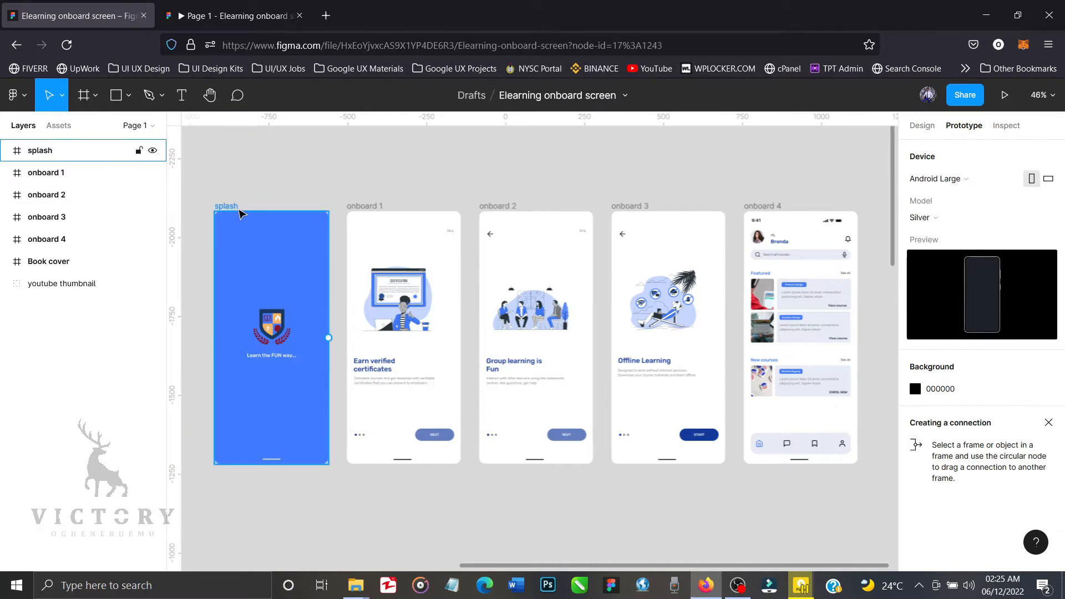
click(740, 174)
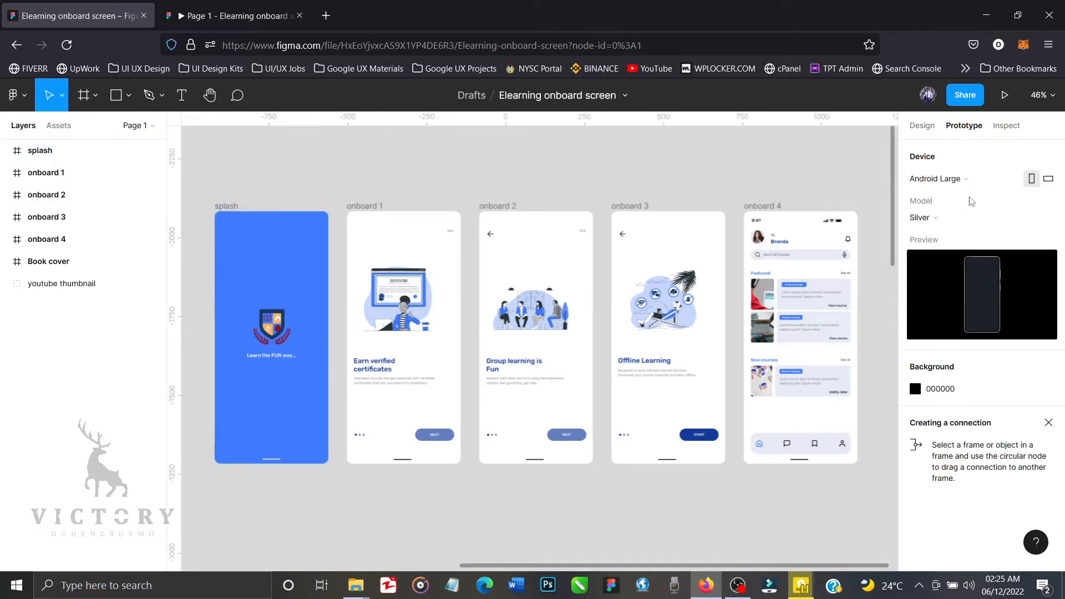
Review the available prototype devices and check the Silver Android Large frame in the preview
click(999, 183)
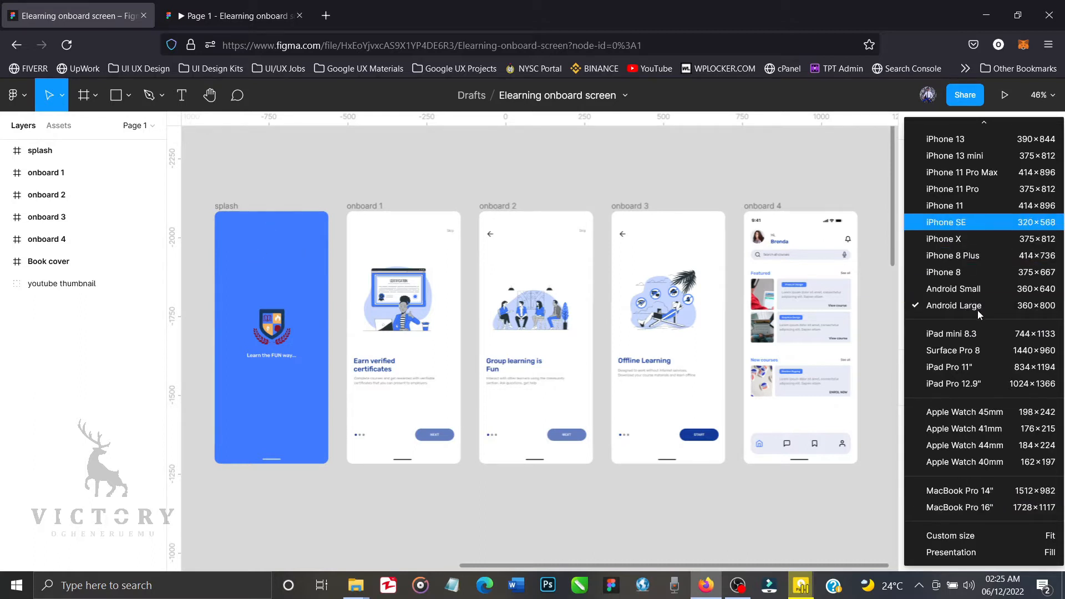
click(836, 176)
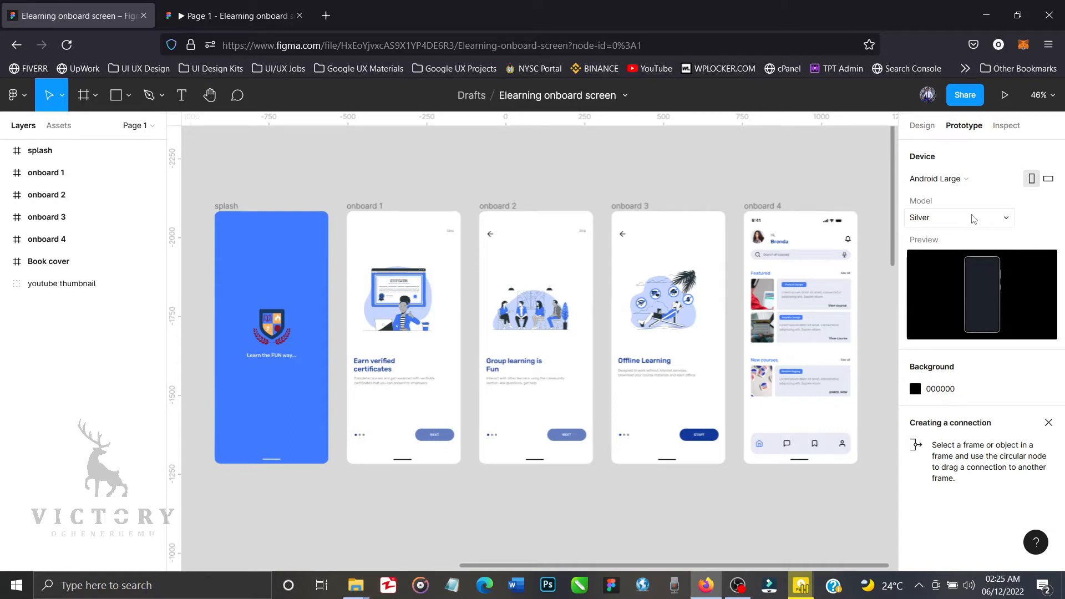
click(239, 16)
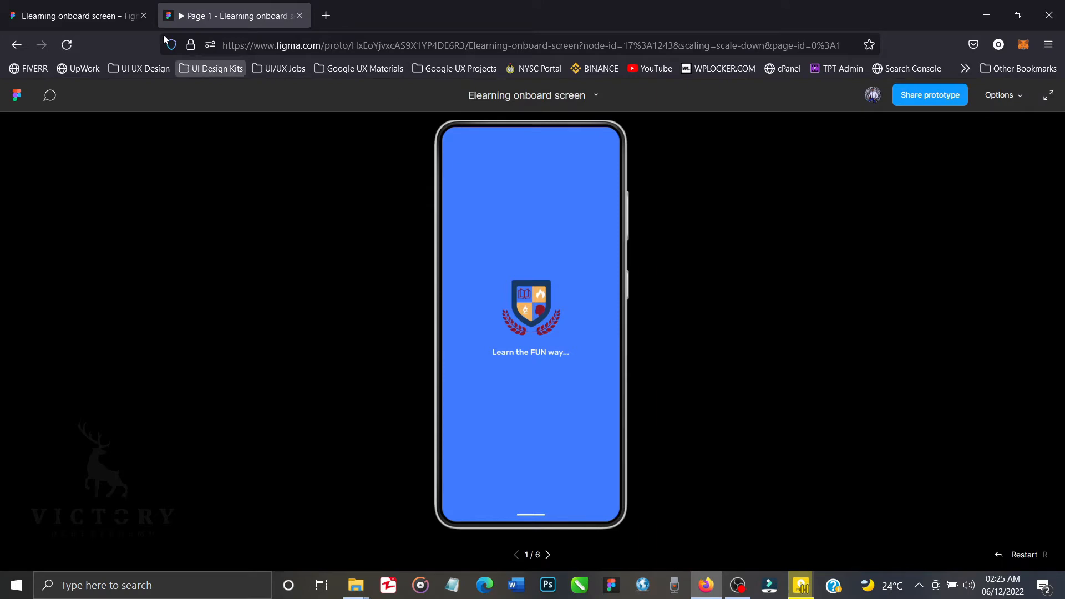
click(107, 13)
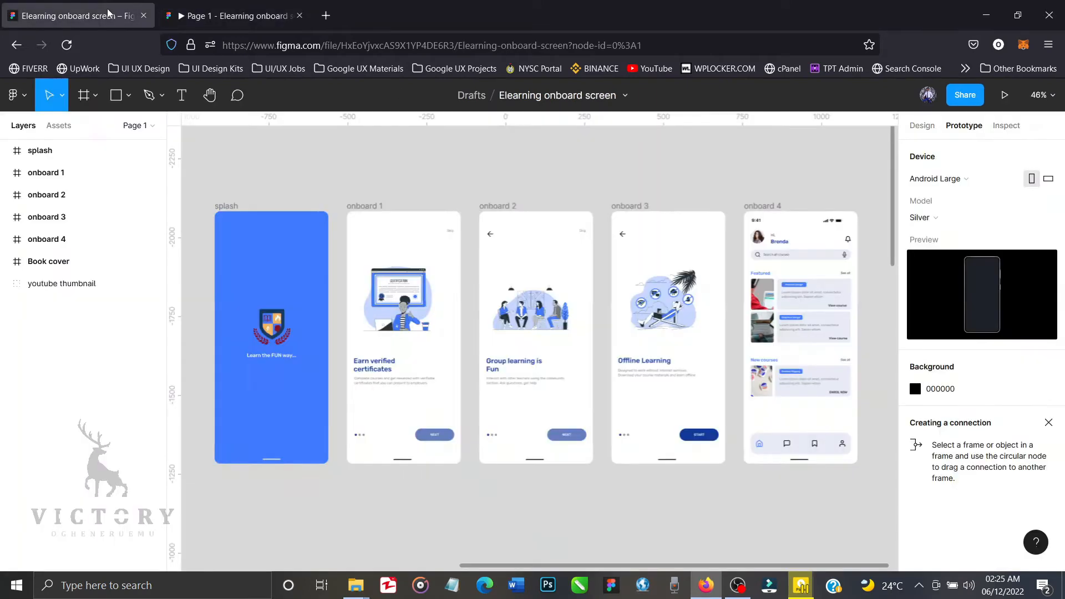
Try the Grey device model in the preview, and restore the Silver model in the prototype settings
click(970, 221)
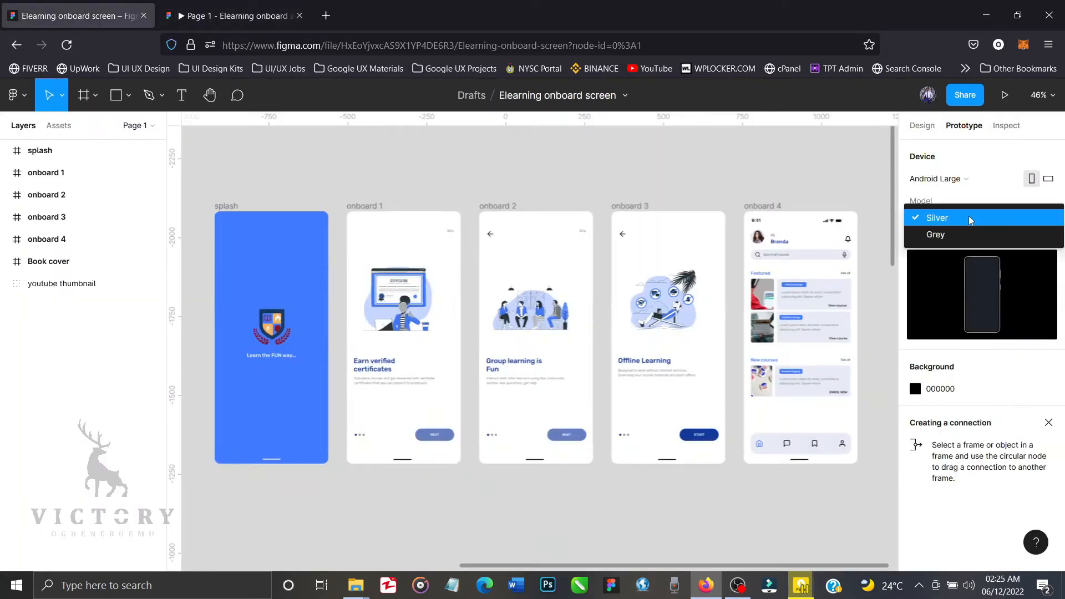
click(970, 237)
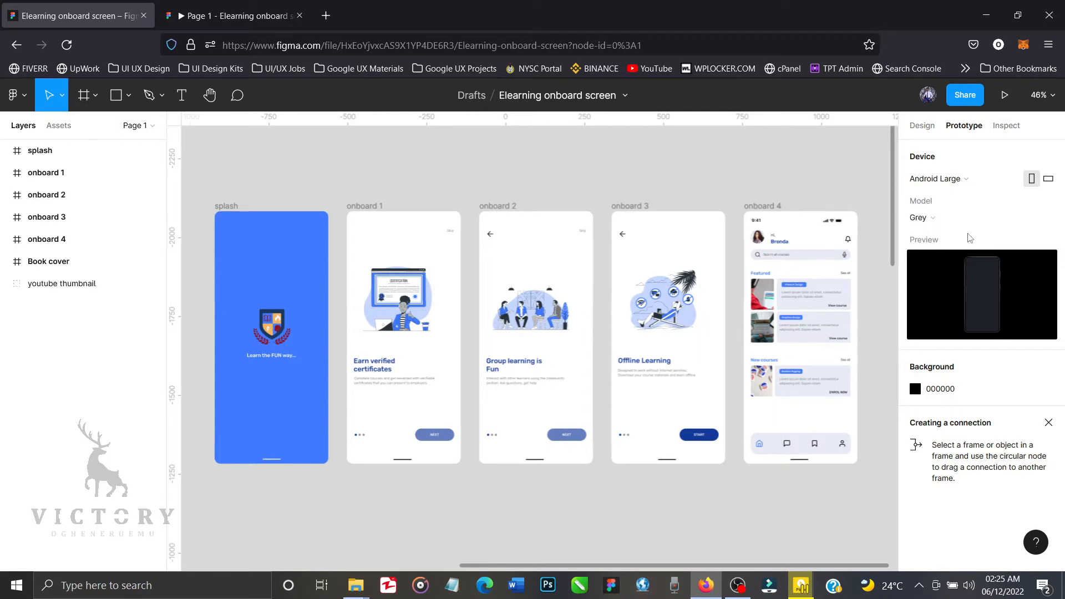
click(243, 17)
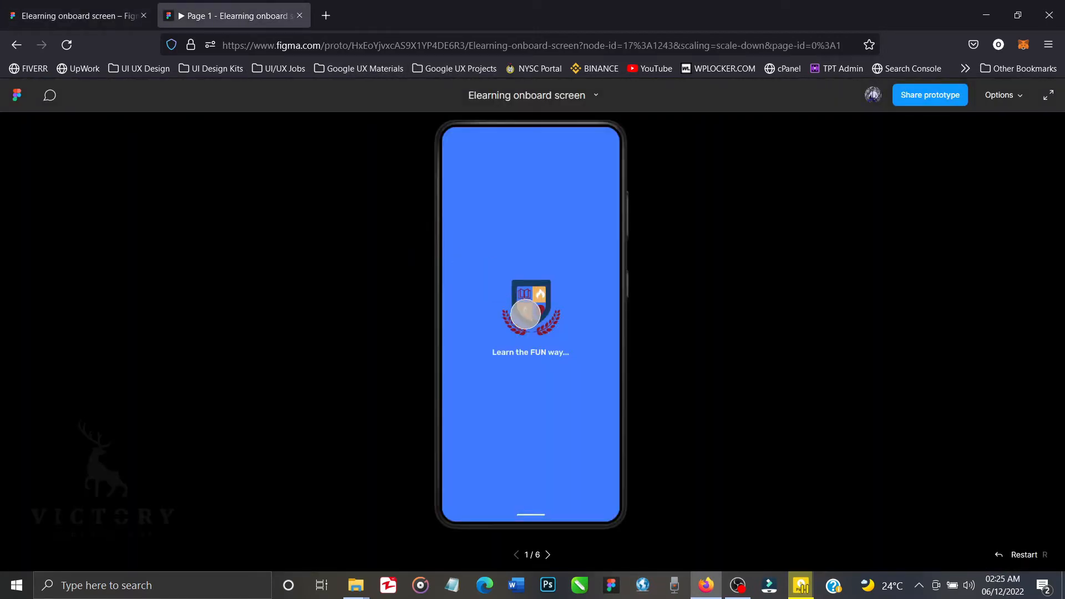
click(100, 13)
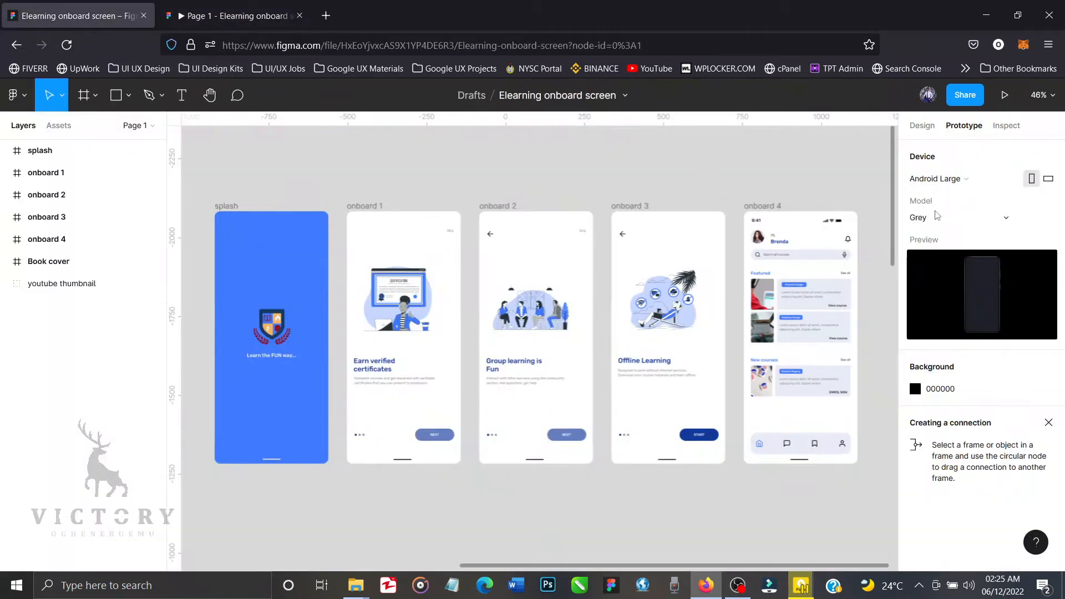
click(939, 218)
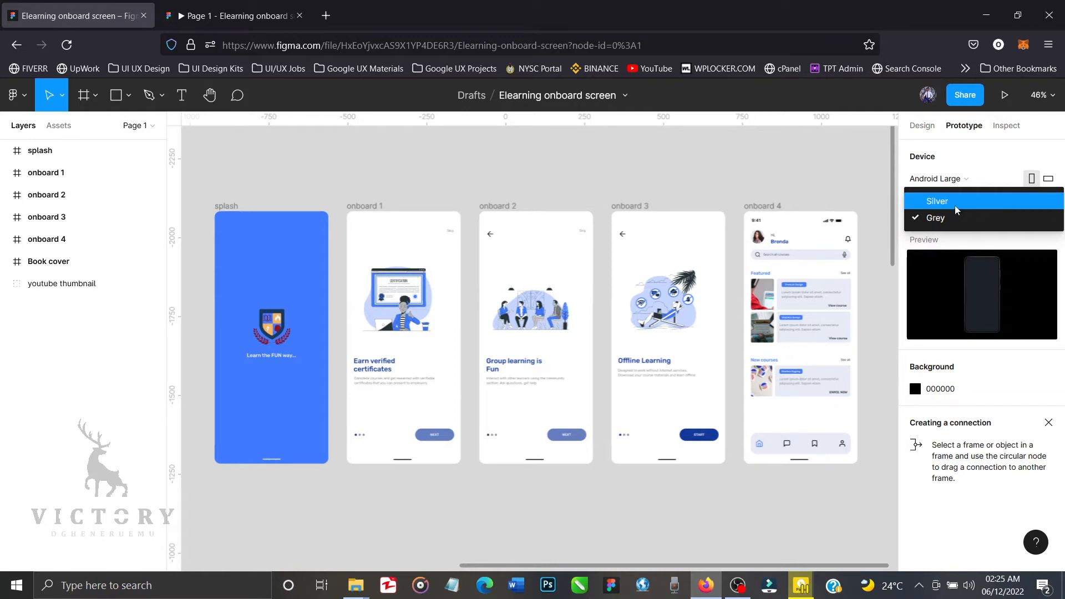
click(956, 210)
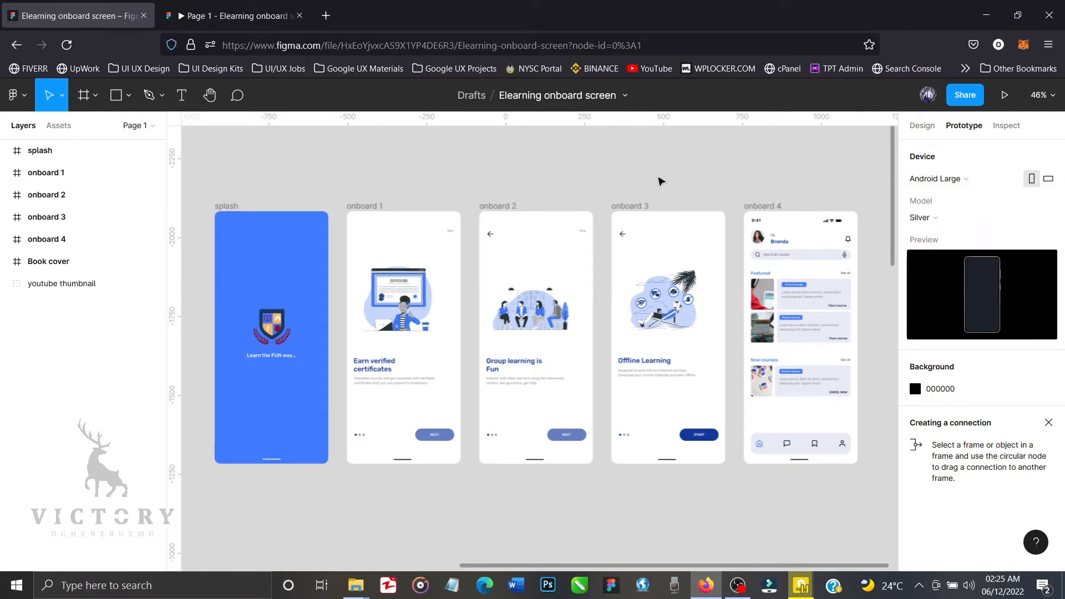
Connect the splash frame to onboard 1 with an After delay trigger of 800 ms
click(240, 208)
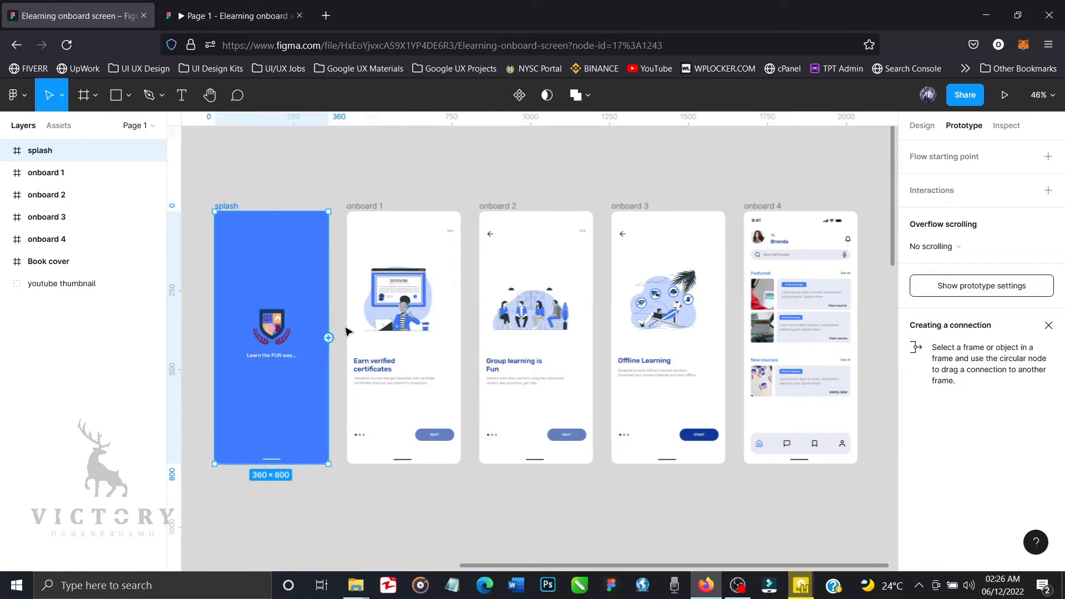
drag(346, 331, 387, 310)
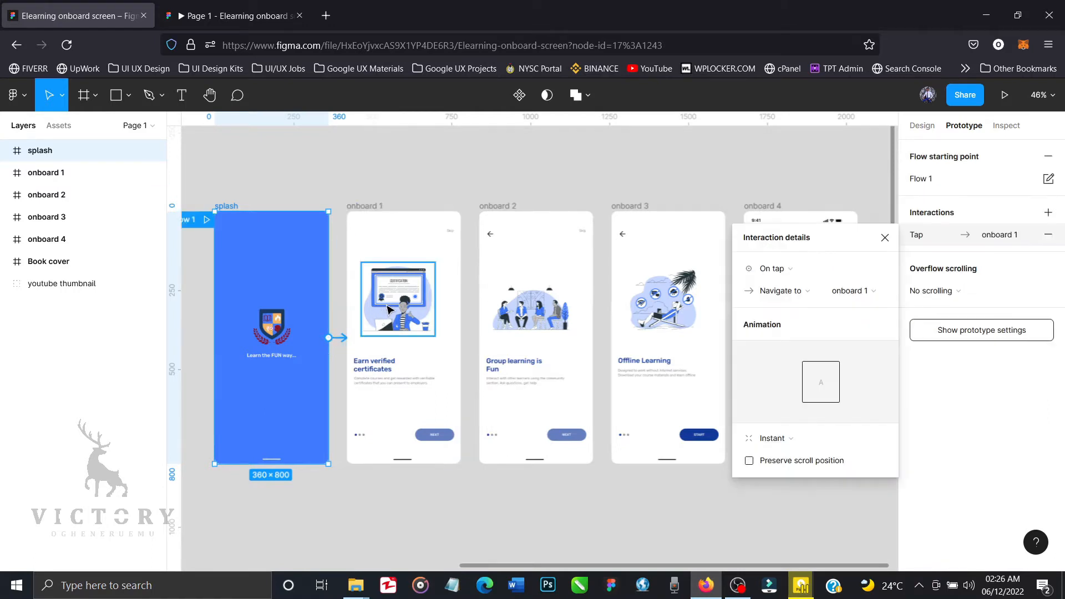
scroll(389, 309, left, 2)
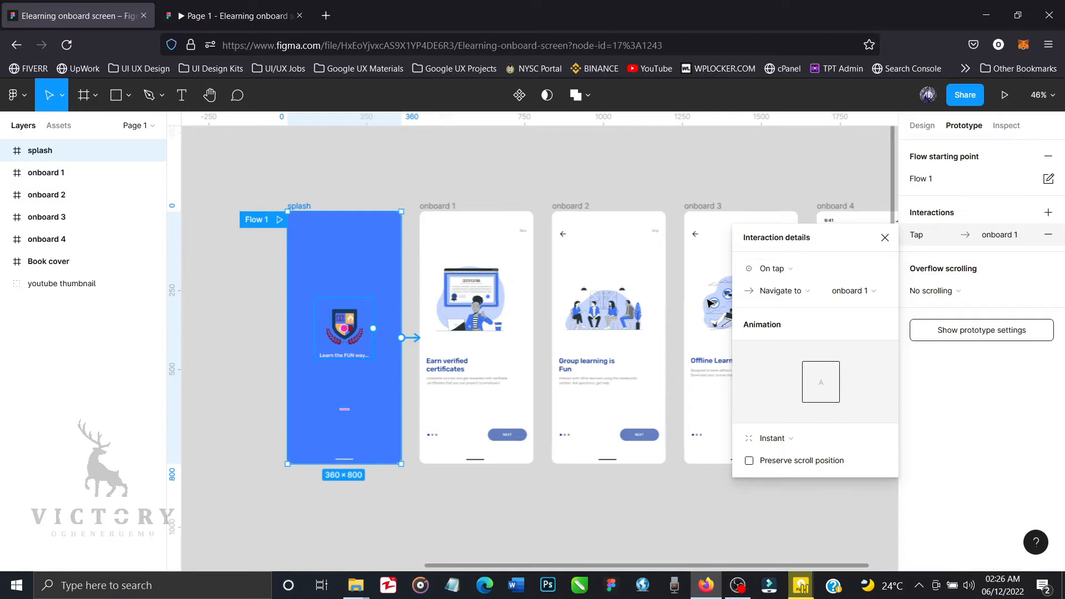
click(838, 275)
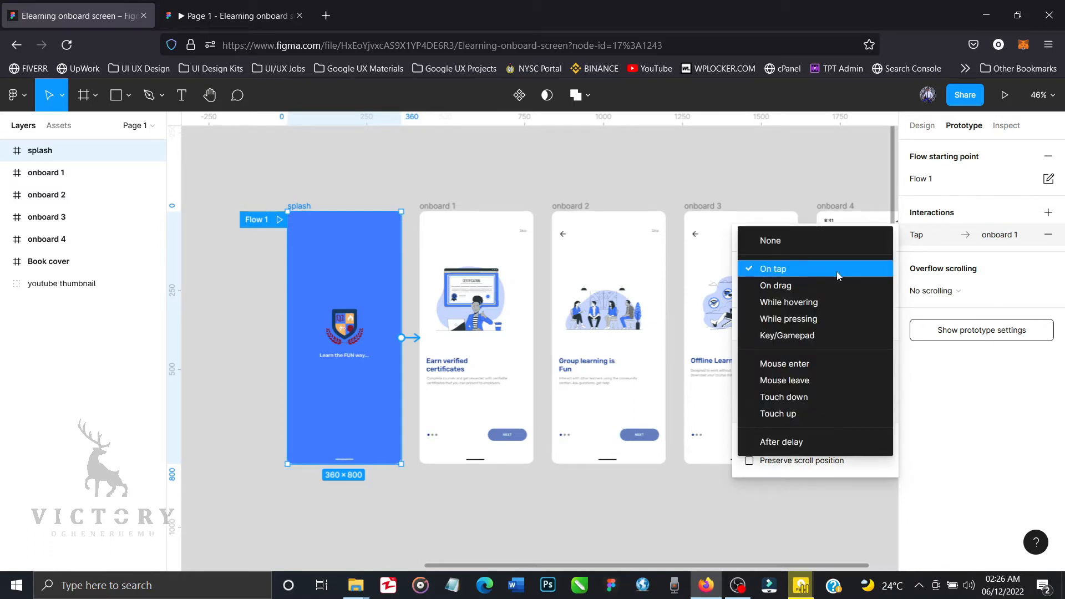
click(807, 441)
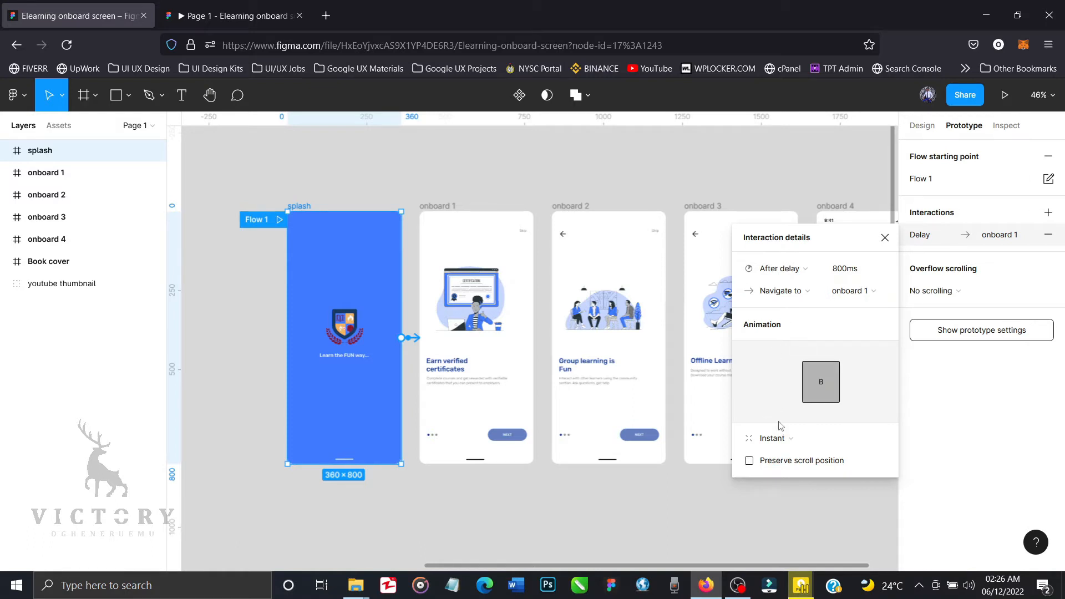
Set the splash transition's animation to Slide in, compare its directions, and keep the leftward direction
click(811, 440)
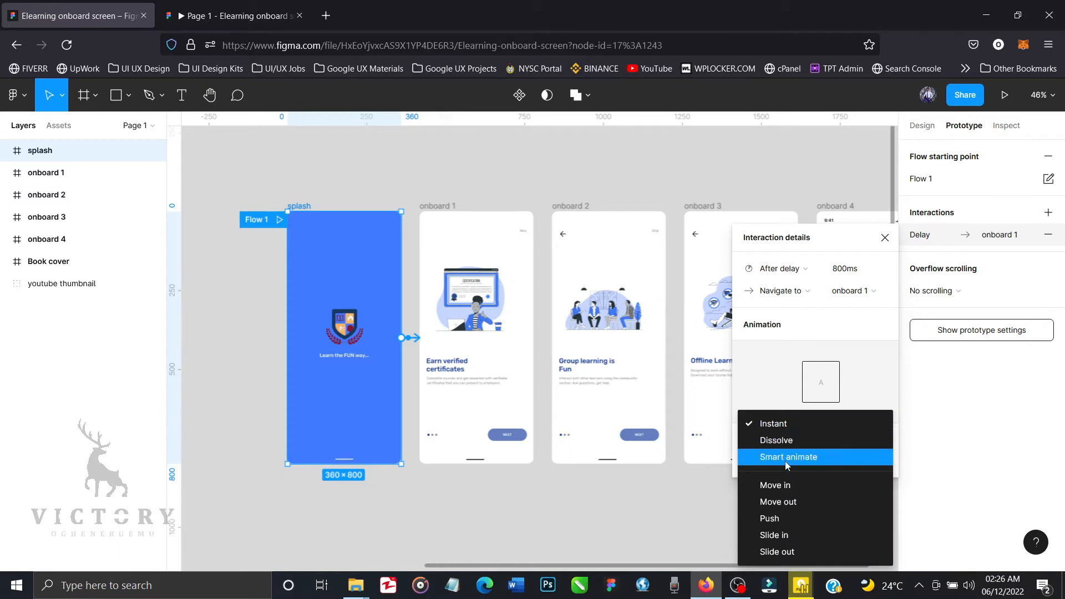
click(802, 530)
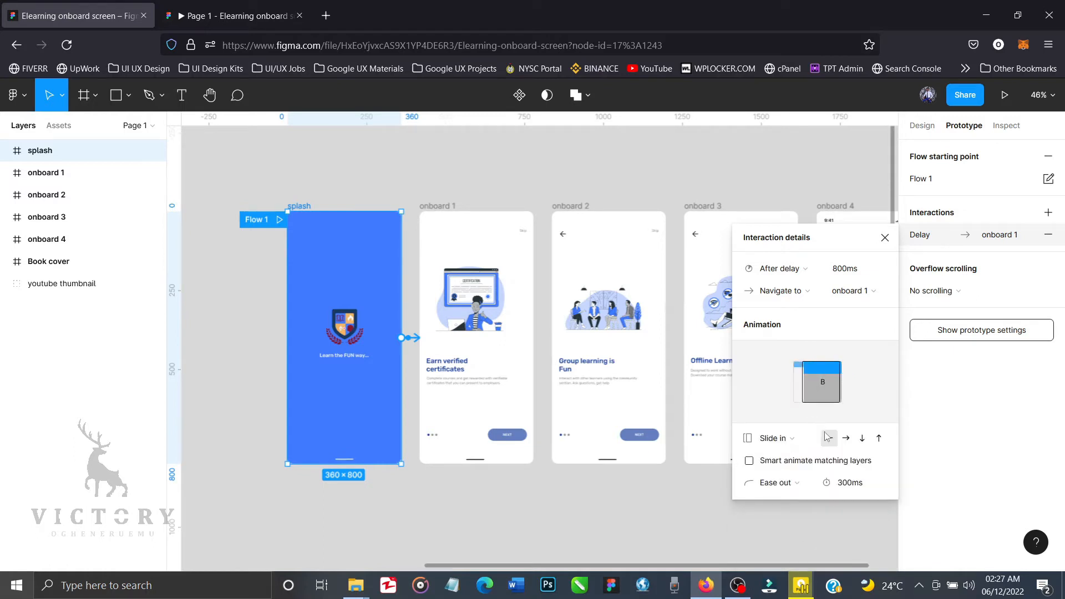
click(845, 439)
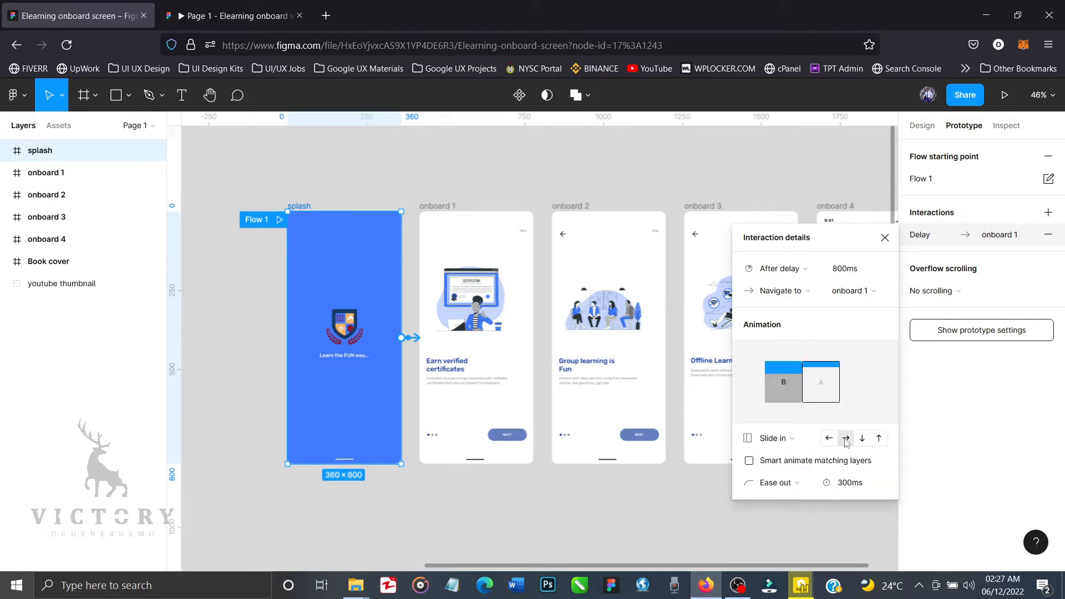
click(862, 439)
click(878, 438)
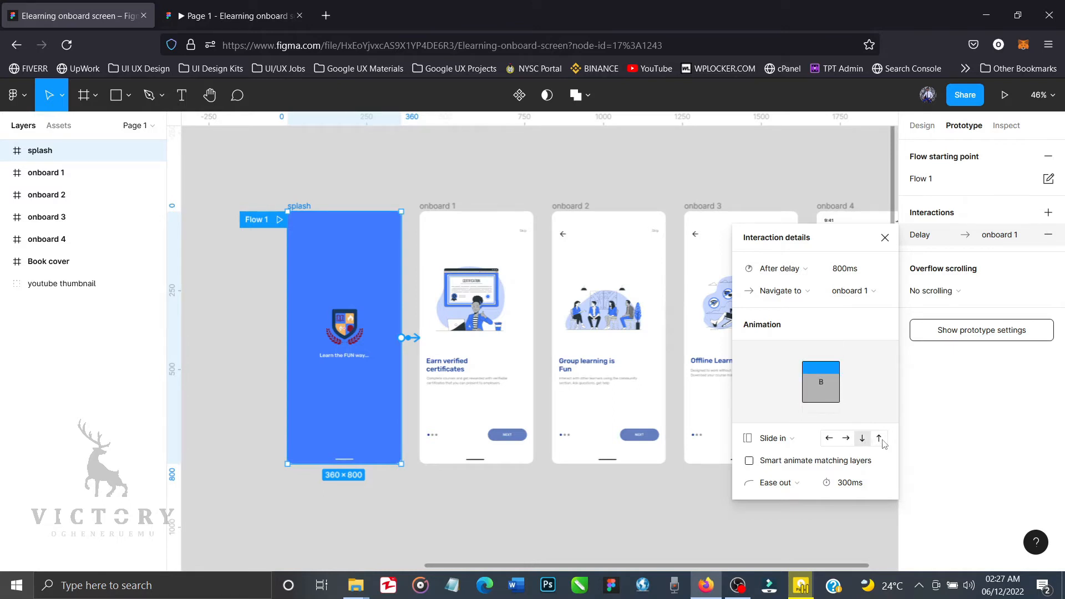
click(830, 440)
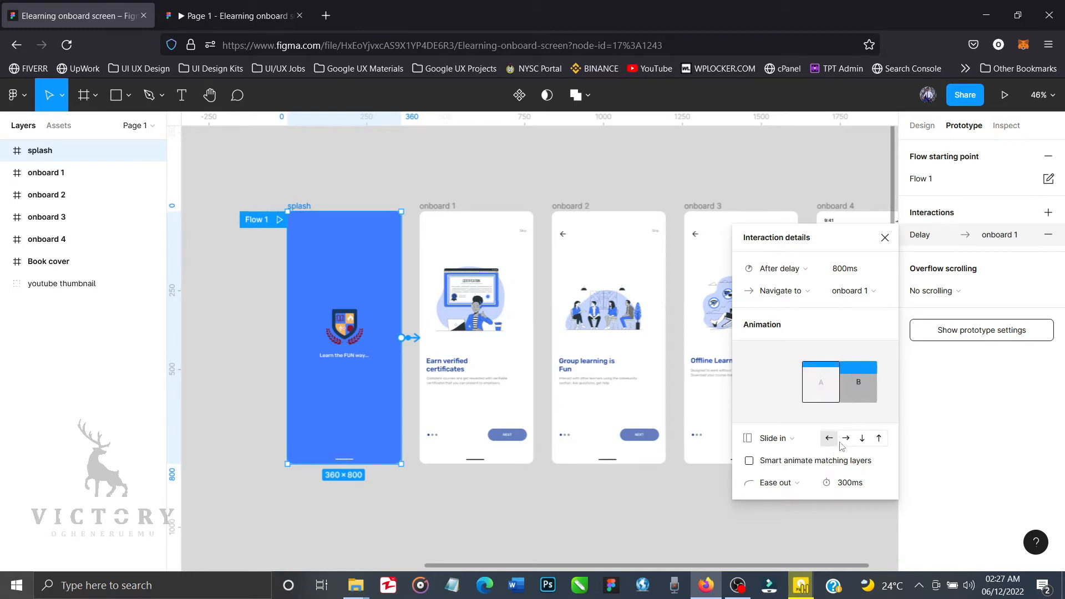
click(846, 438)
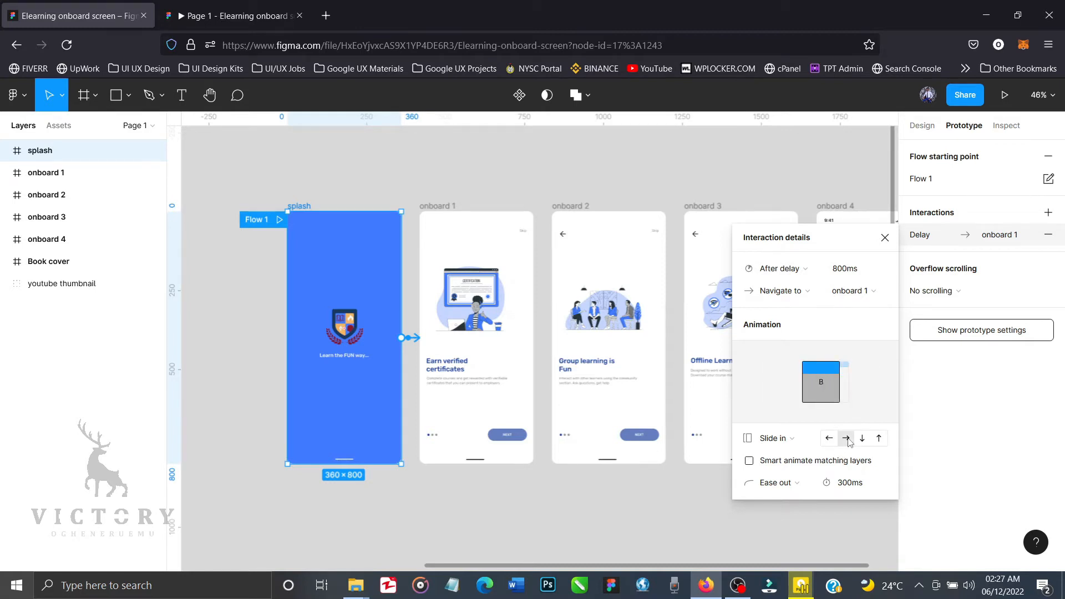
click(829, 438)
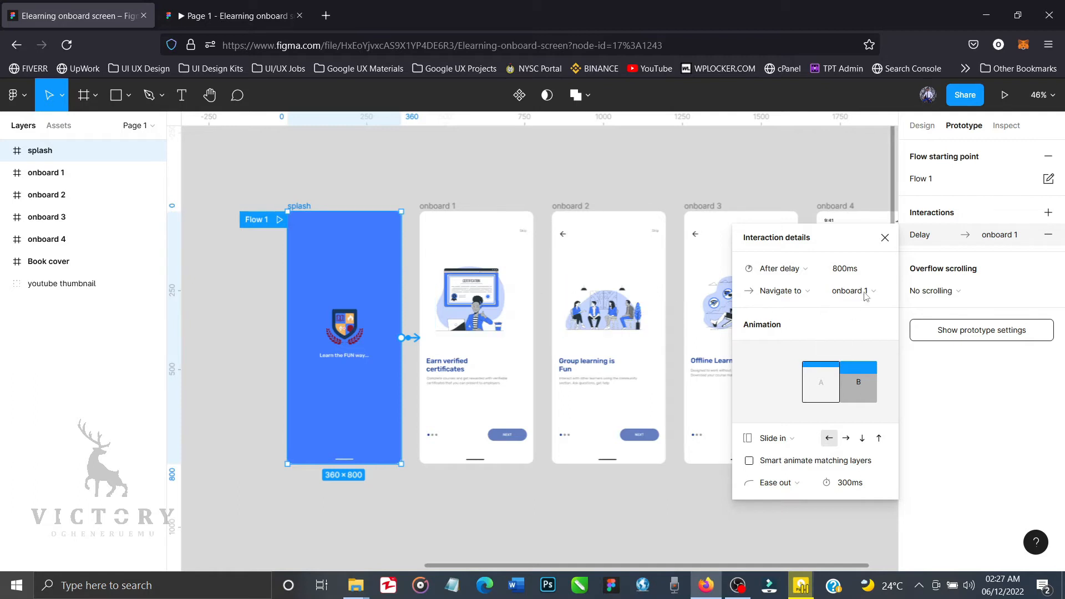
click(885, 237)
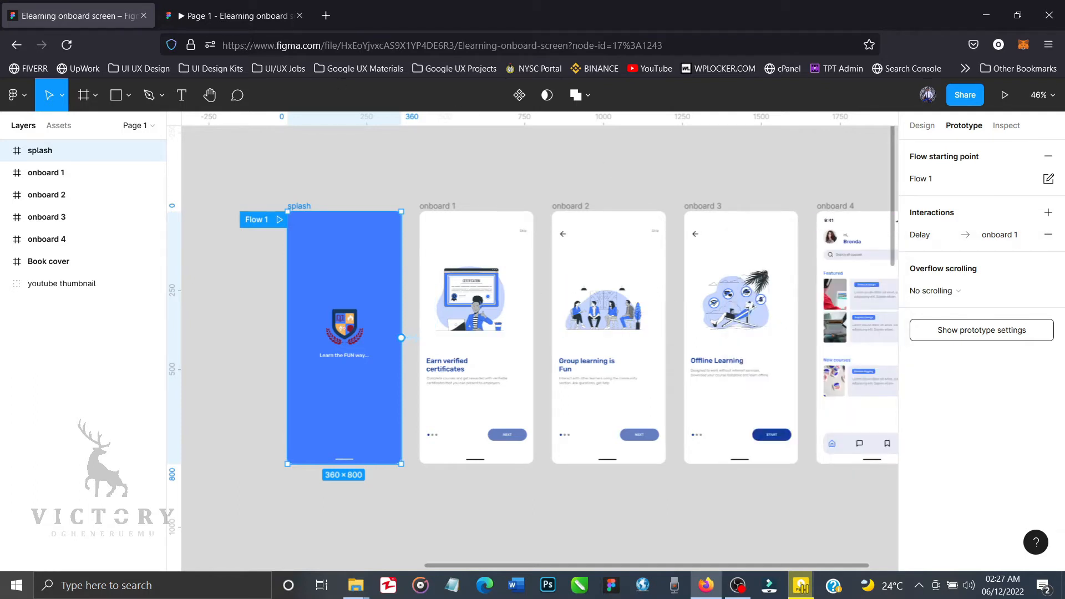
Play the splash-to-onboard 1 transition in the preview and restart it to watch it again
click(225, 15)
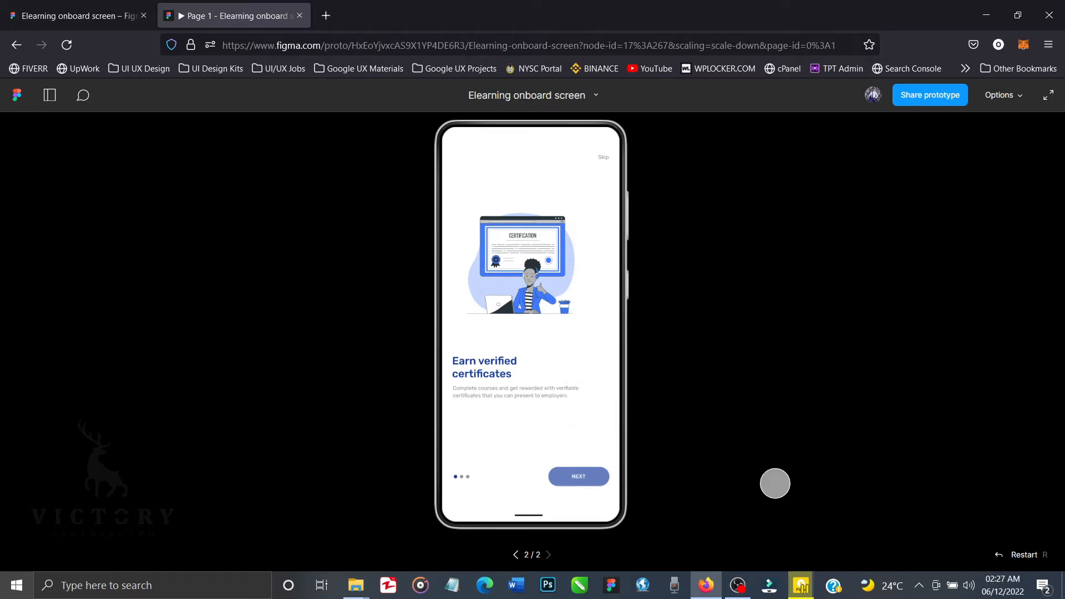
click(1031, 555)
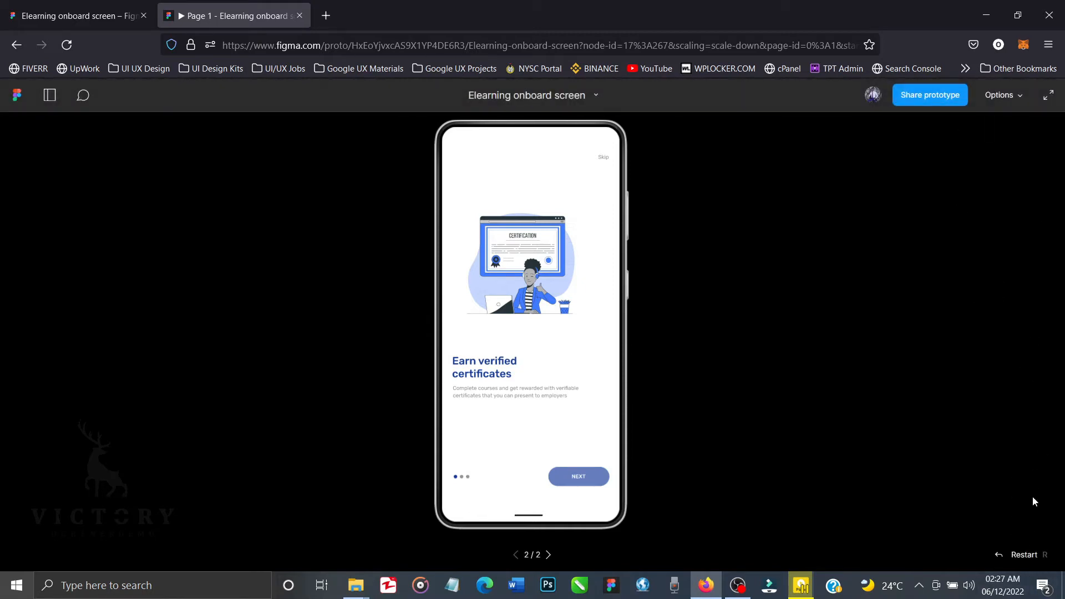
click(1024, 555)
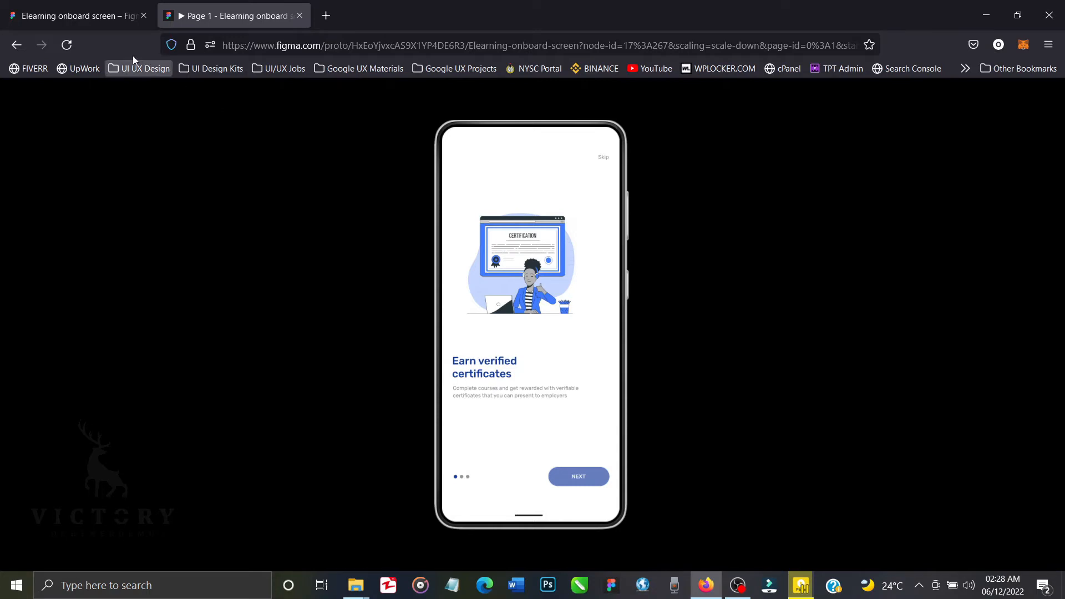
In the design file, connect onboard 1's NEXT button to onboard 2 with an On tap trigger
click(108, 19)
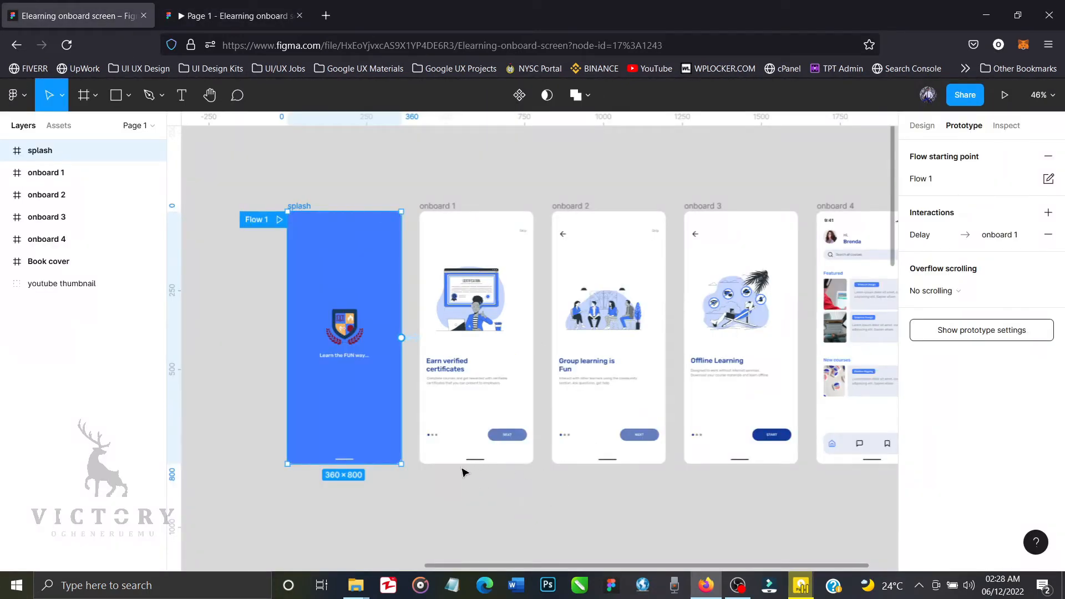
scroll(537, 530, right, 1)
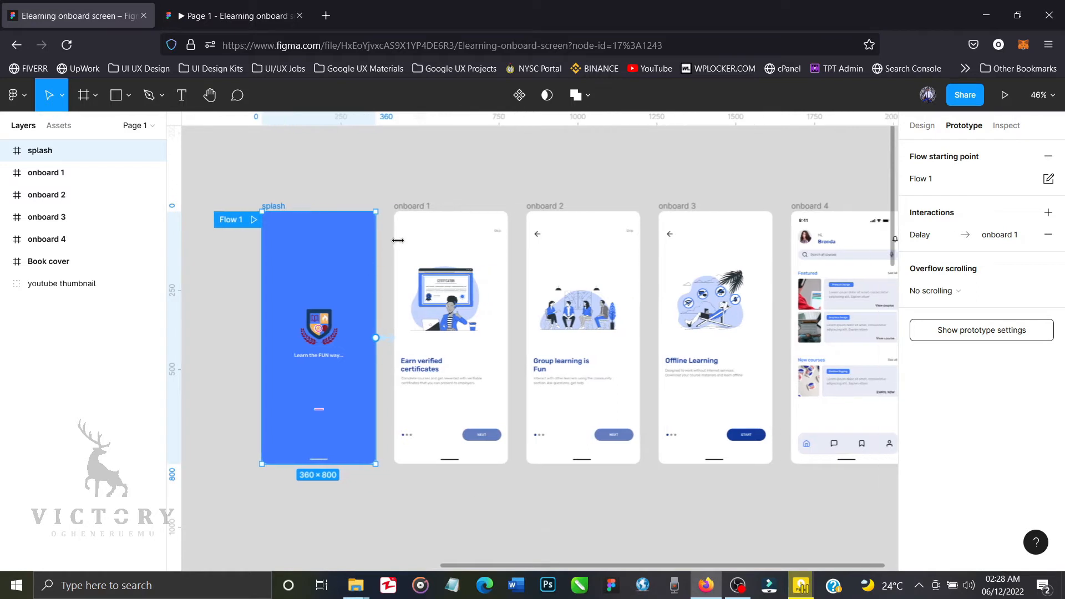
click(409, 204)
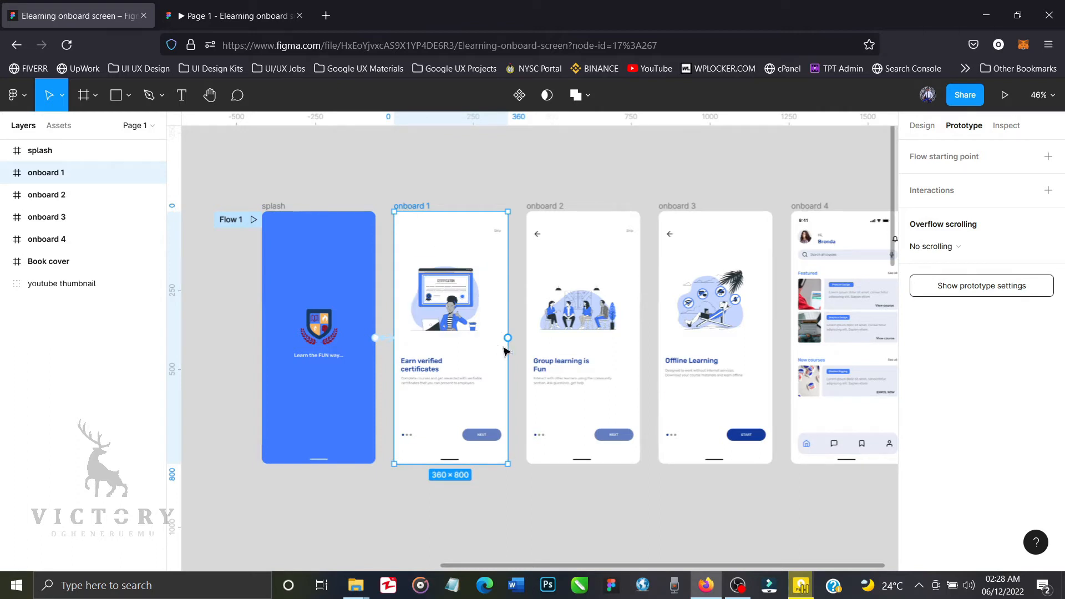
click(489, 436)
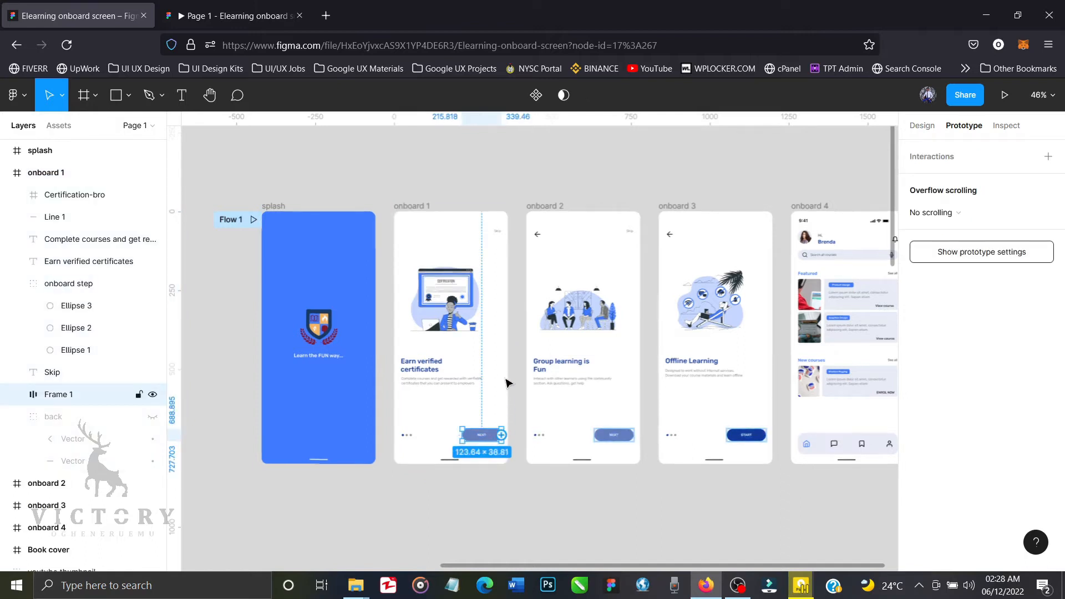
click(419, 206)
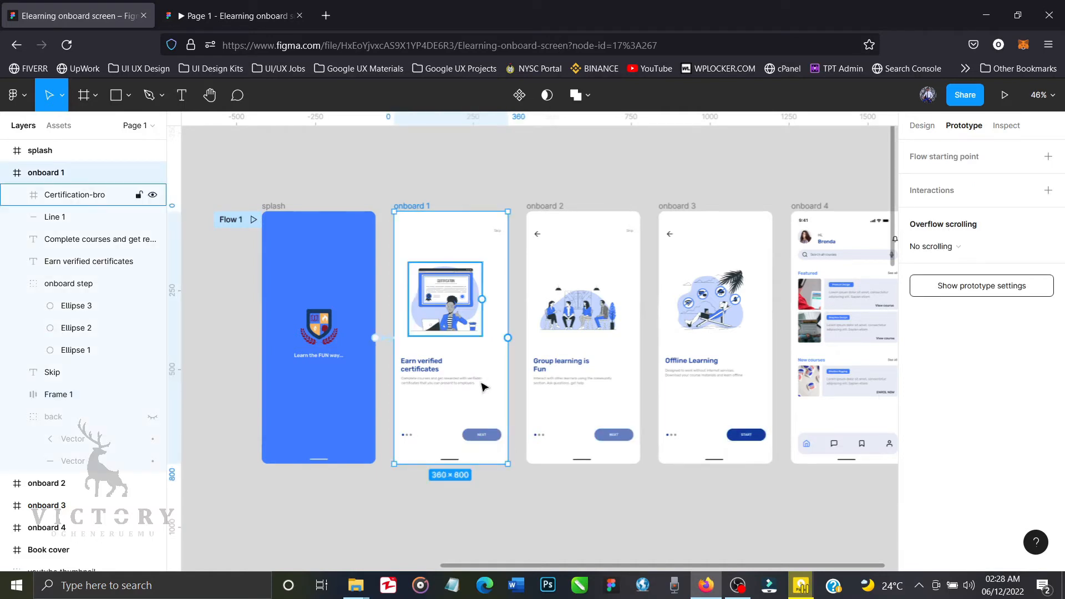
click(480, 438)
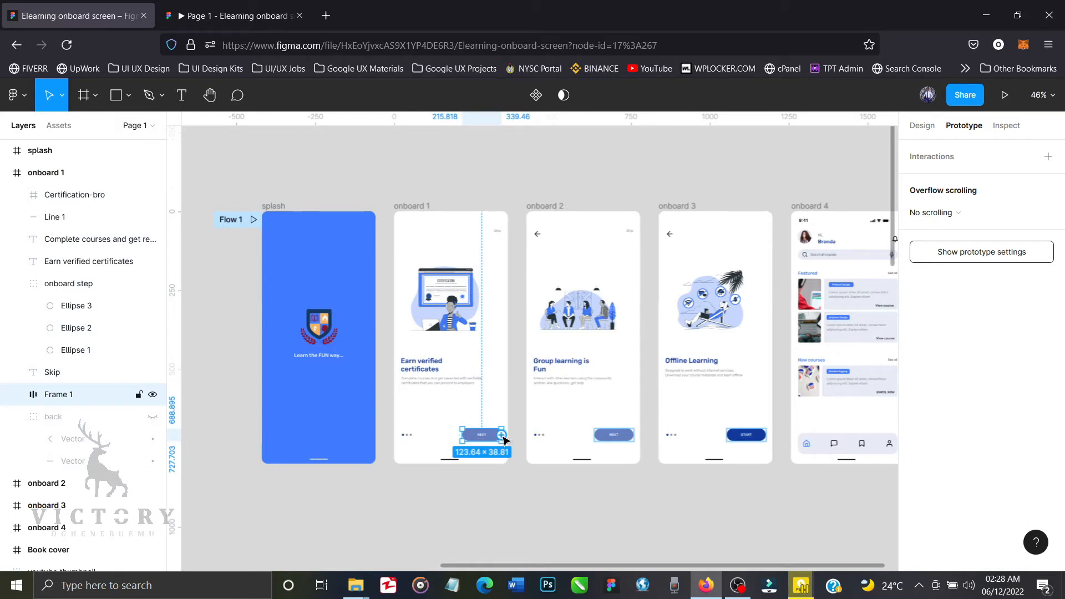
drag(502, 436, 541, 367)
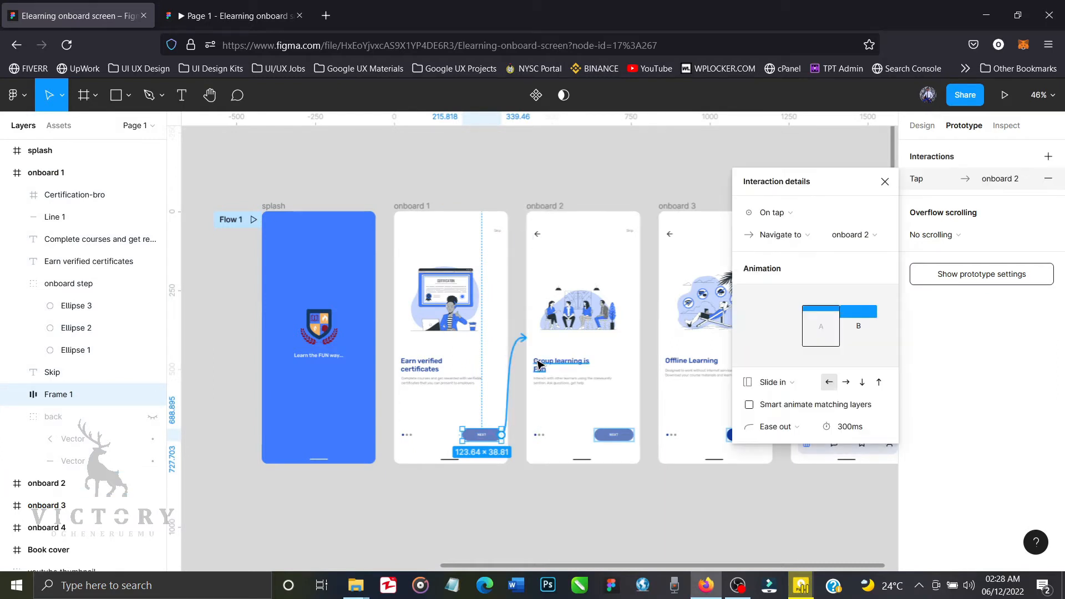
click(782, 217)
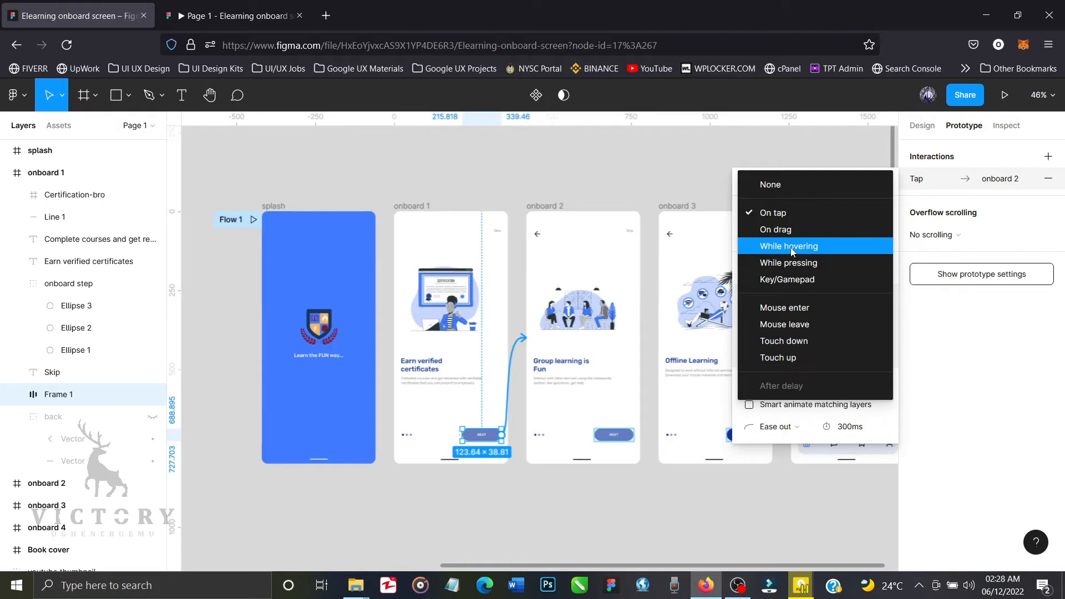
click(780, 217)
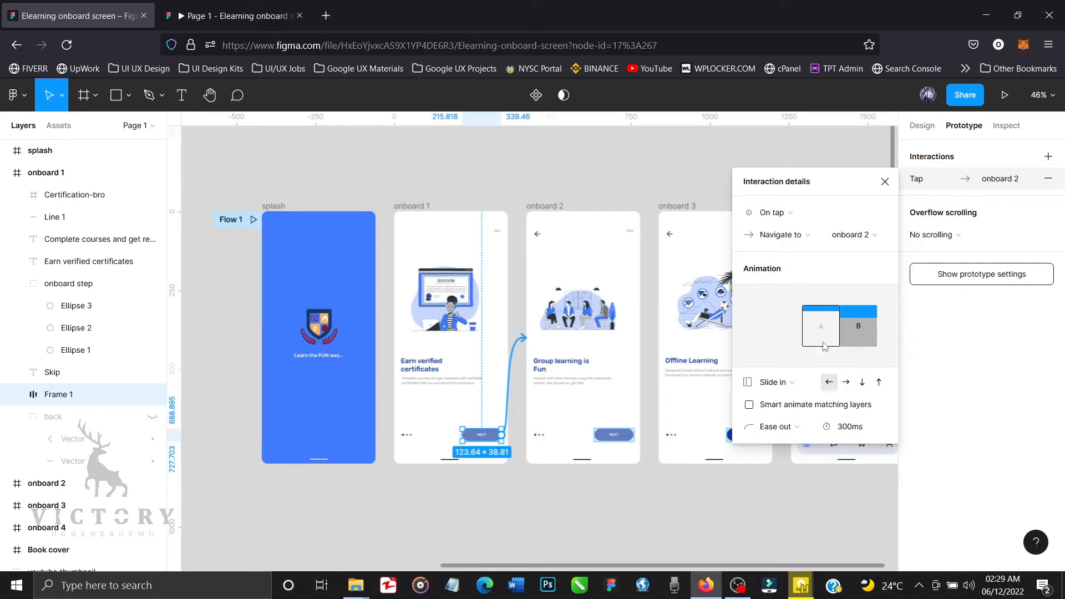
Play the prototype preview from the start through onboard 1's NEXT link to onboard 2, and return to onboard 1
click(885, 188)
click(257, 13)
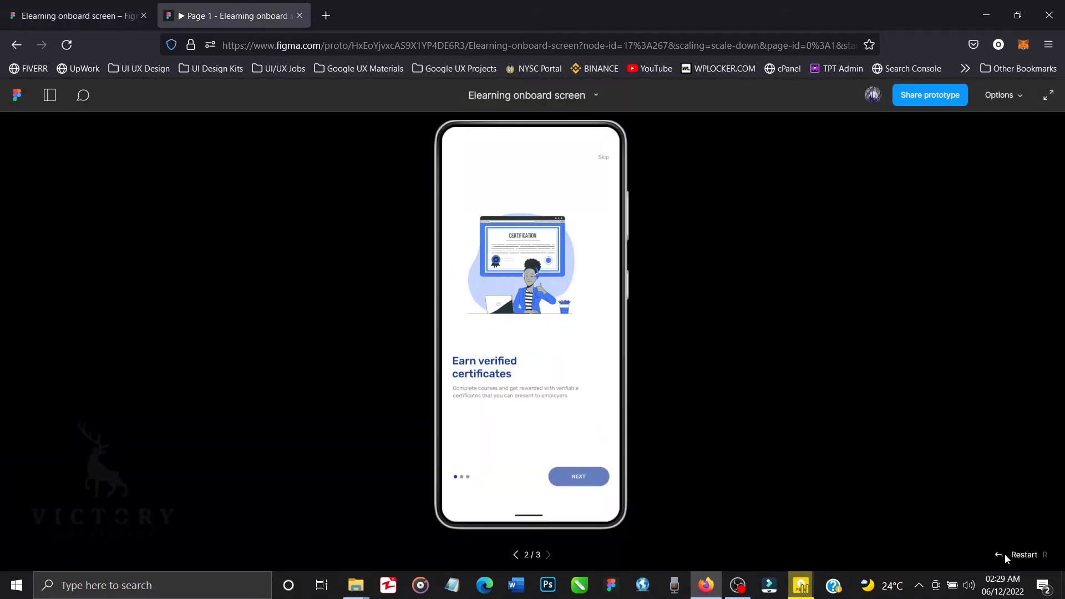
click(1025, 555)
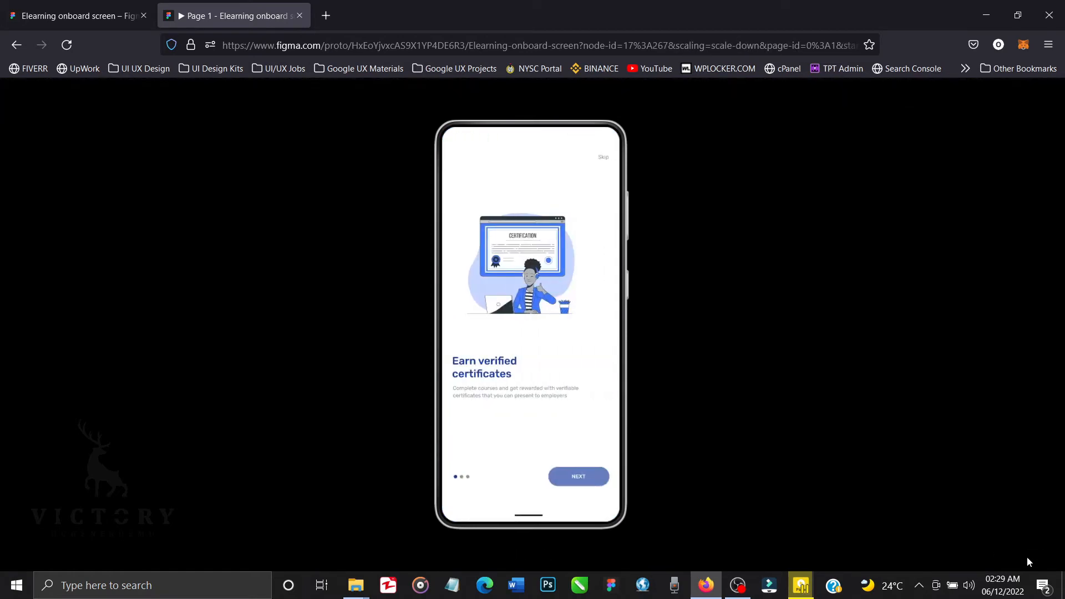
click(588, 480)
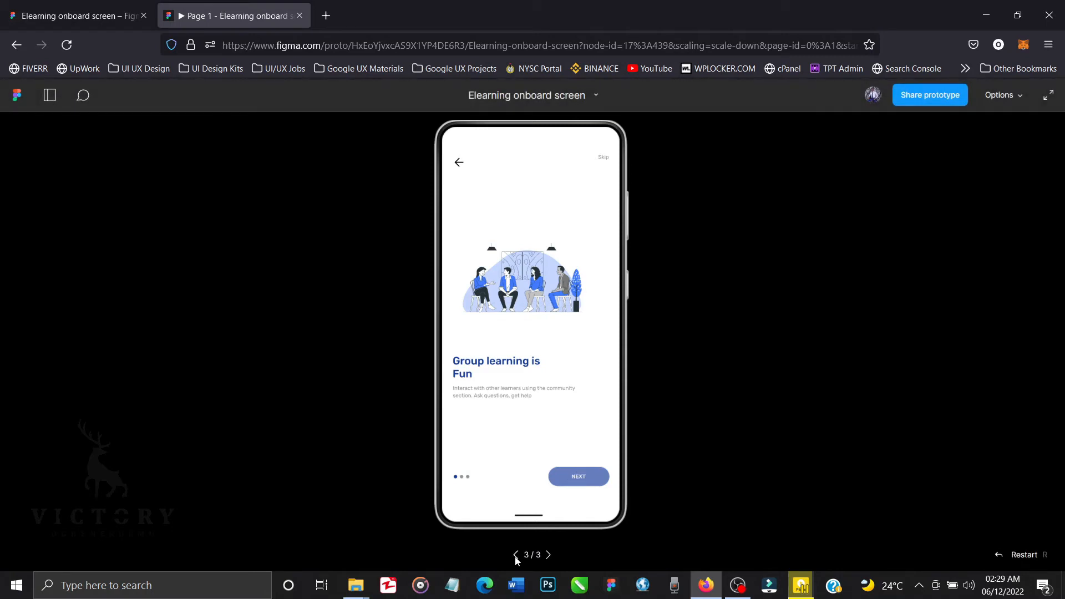
click(516, 556)
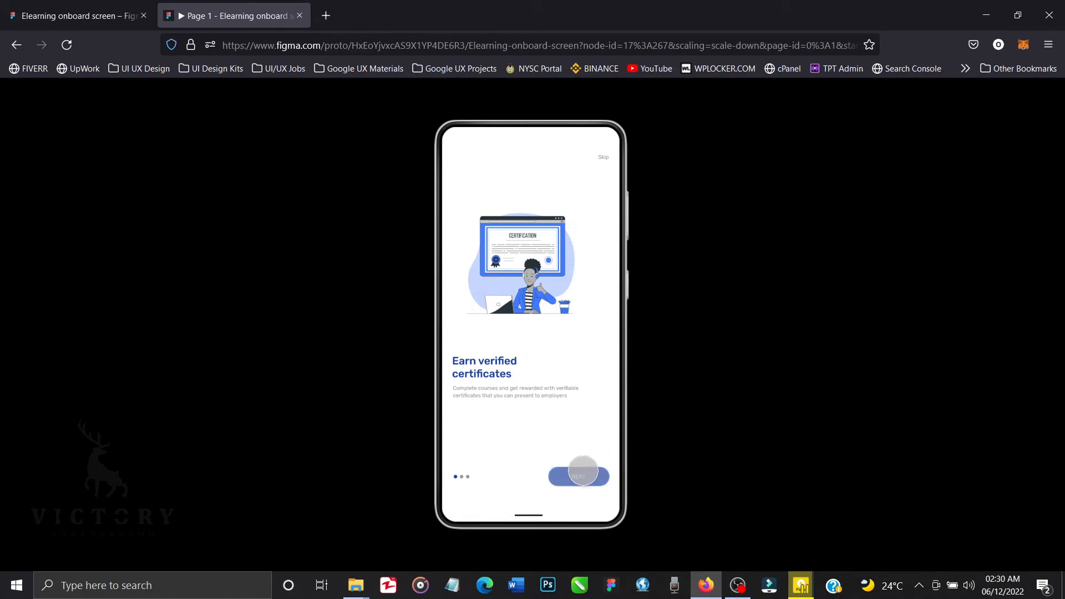
Test onboard 1 in the preview by tapping outside the NEXT button, and follow NEXT to onboard 2
click(722, 456)
click(721, 456)
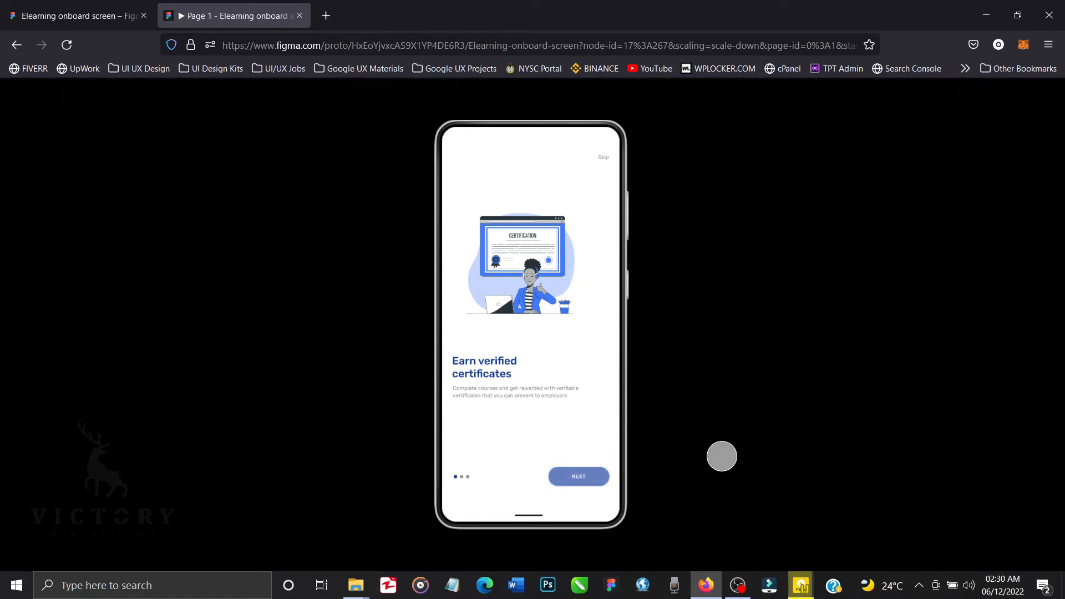
click(722, 456)
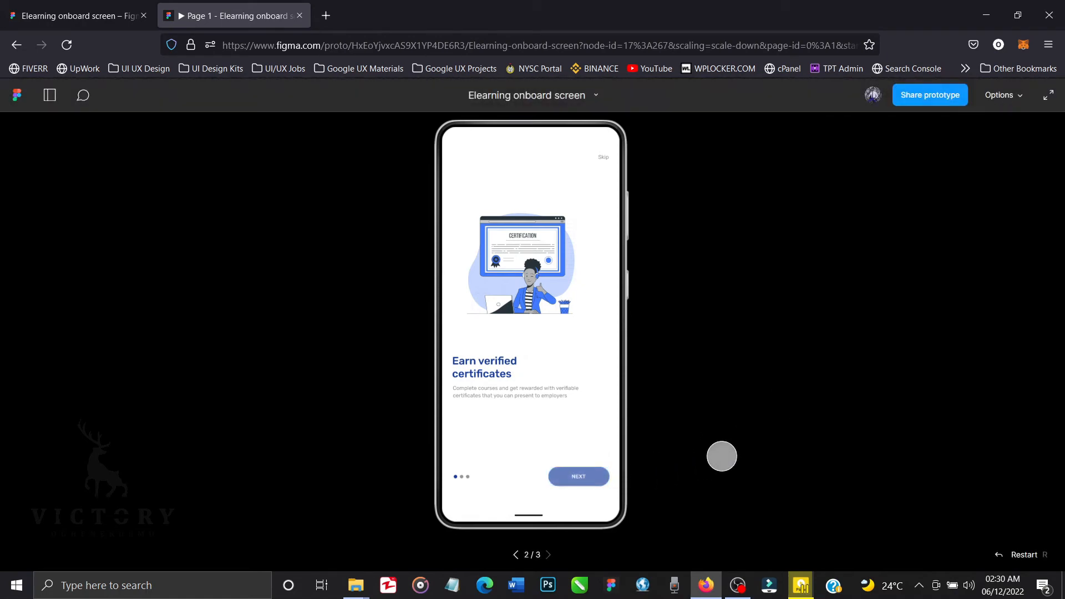
click(722, 456)
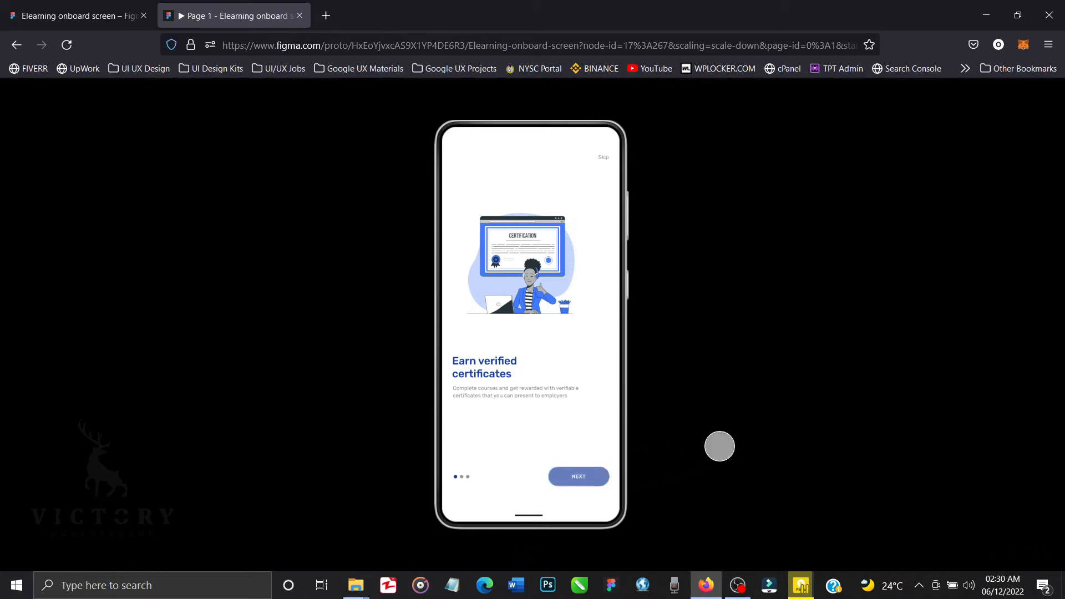
click(720, 446)
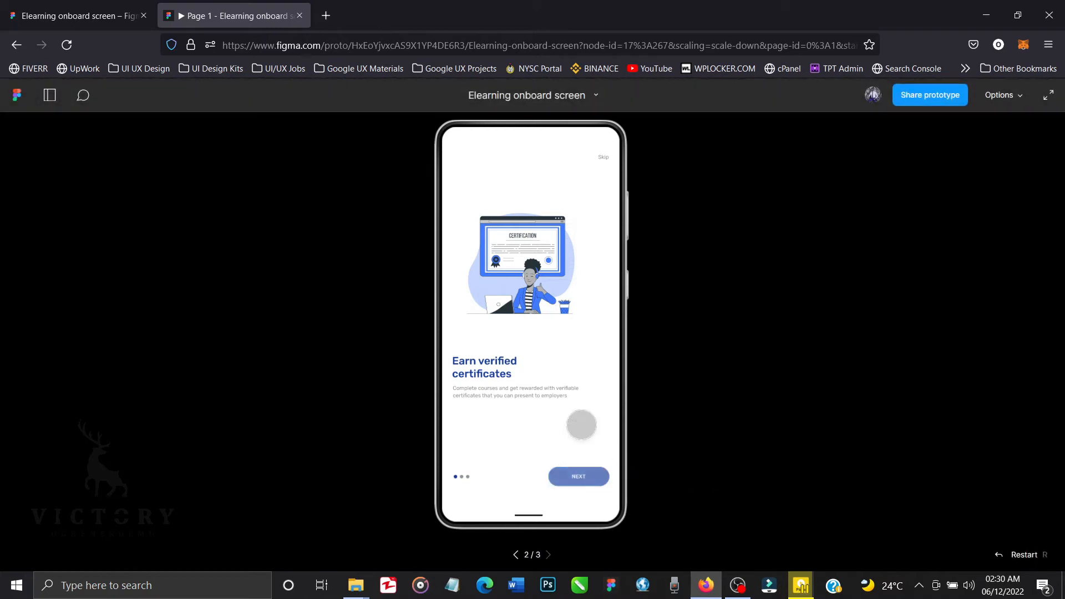
click(638, 482)
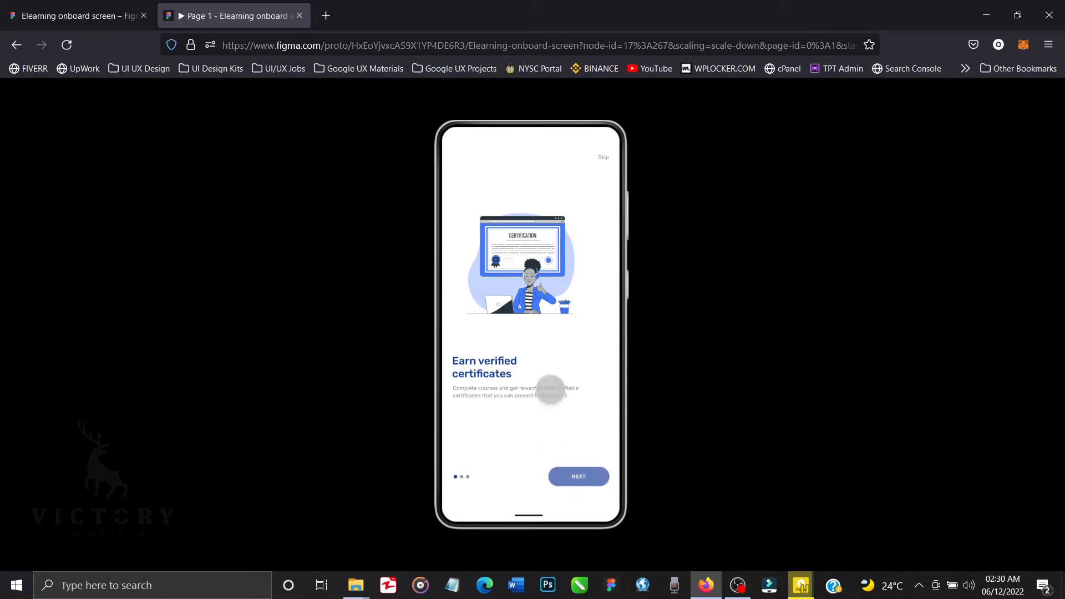
click(725, 448)
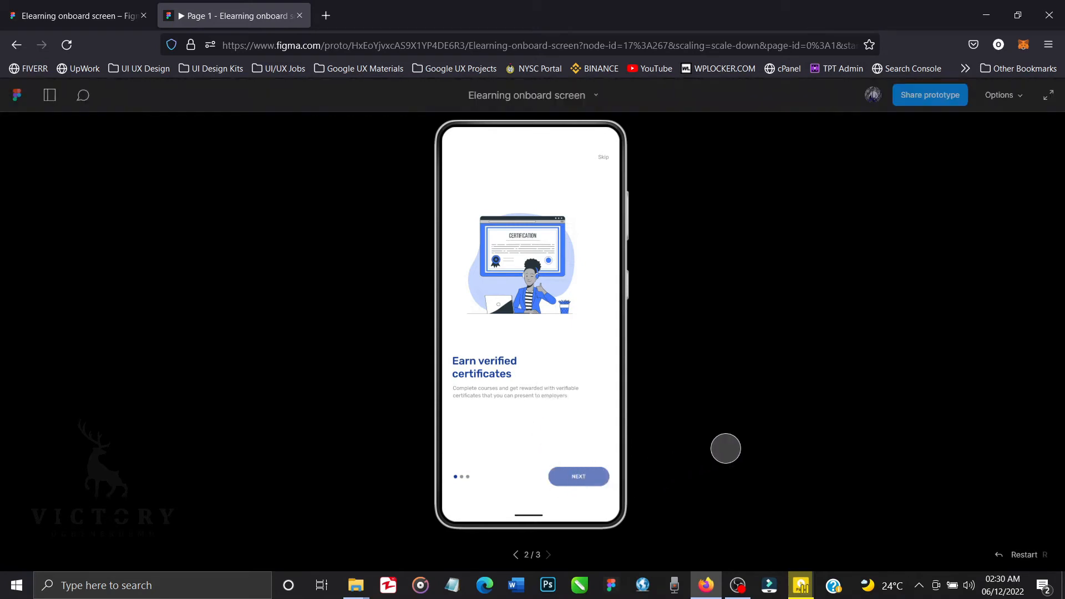
click(726, 448)
click(725, 448)
click(725, 448)
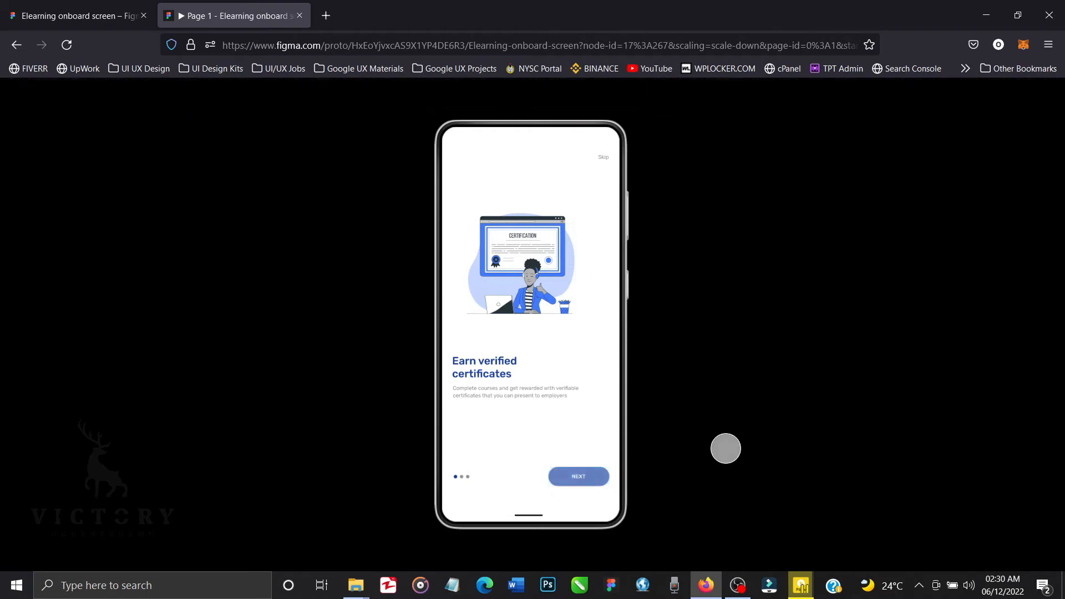
click(595, 476)
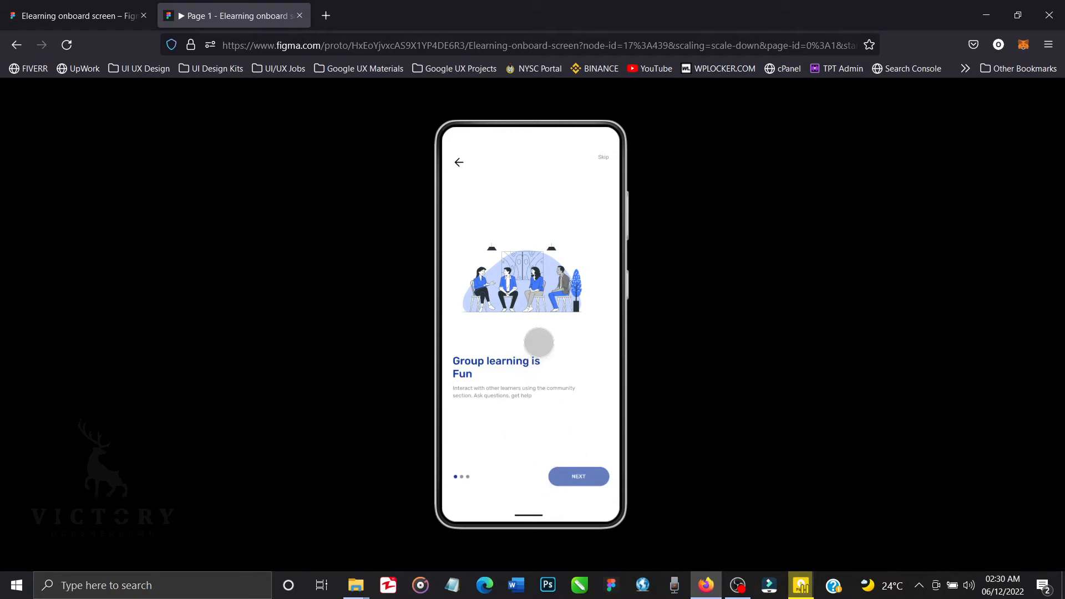
In the design file, connect onboard 2's NEXT button to onboard 3 with an On tap trigger and Slide in animation
click(107, 19)
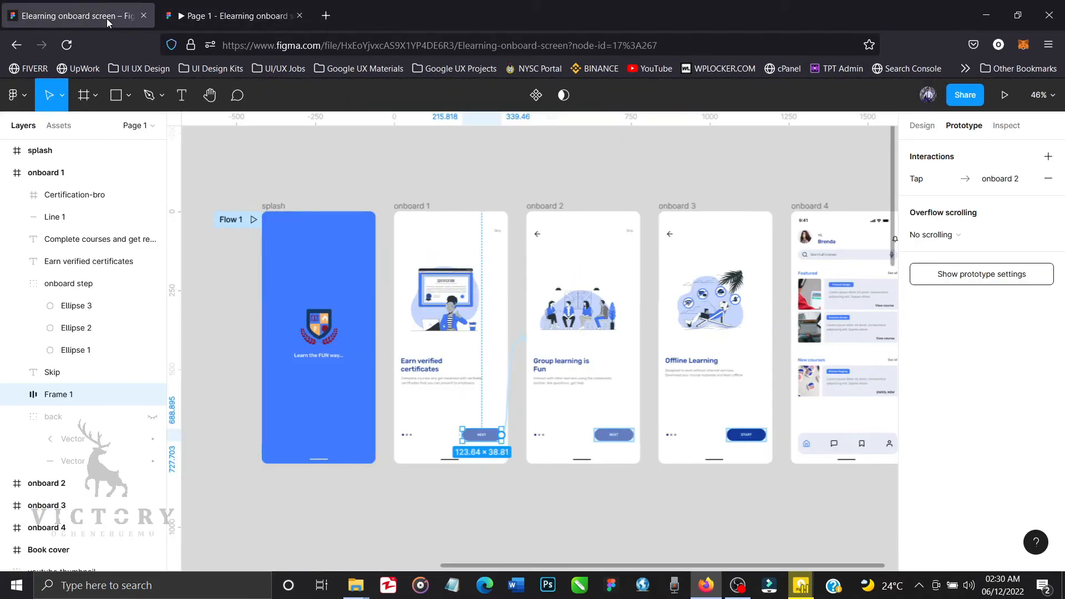
click(562, 208)
click(627, 440)
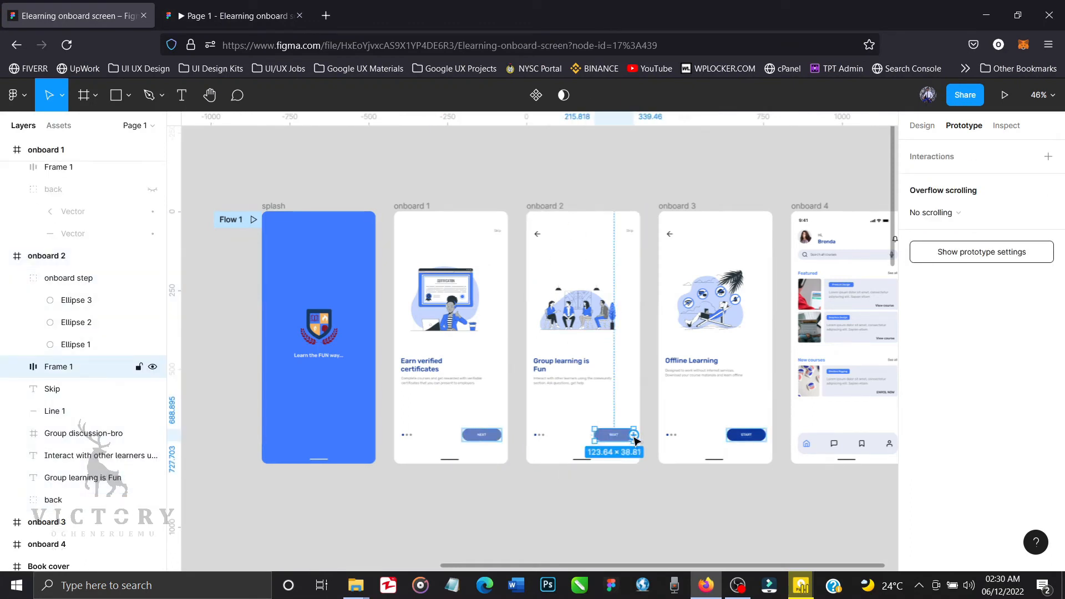
drag(634, 435, 676, 344)
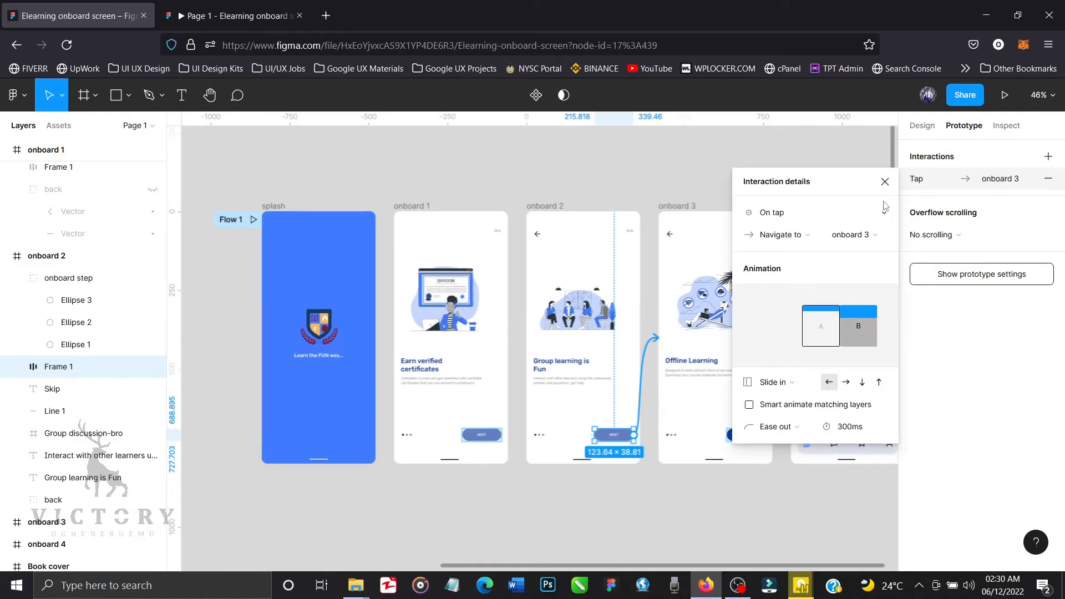
click(885, 183)
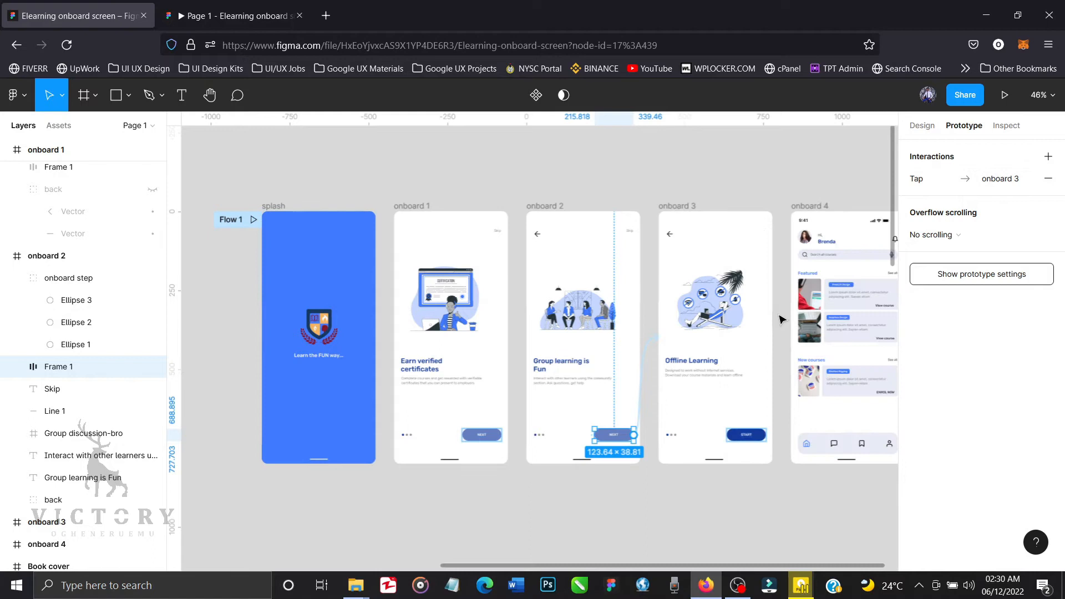
Connect onboard 3's START button to onboard 4 with an On tap trigger and Slide in animation
click(757, 436)
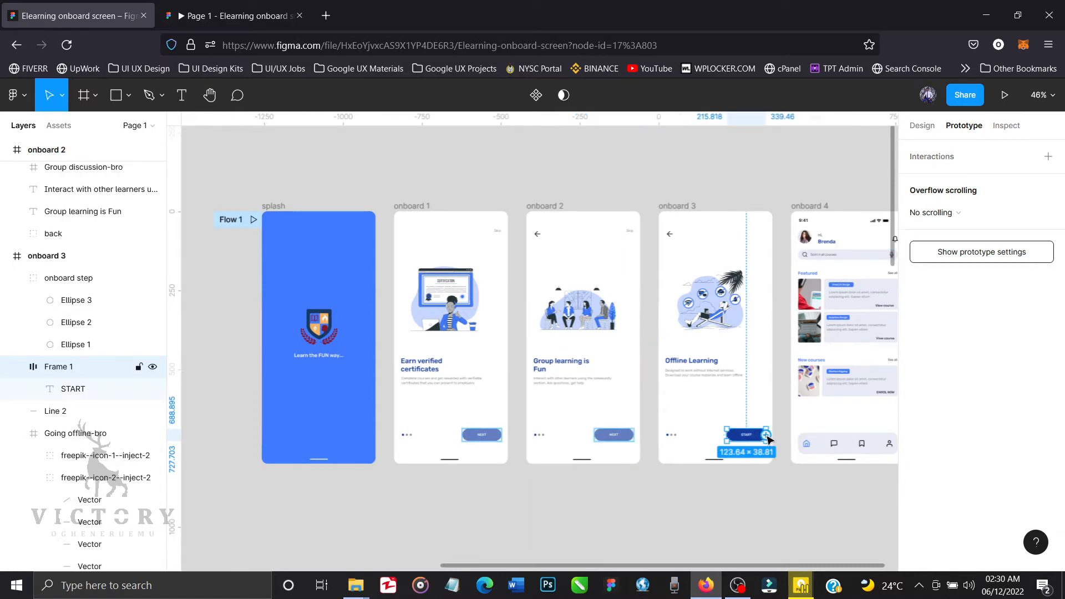
drag(767, 438, 805, 380)
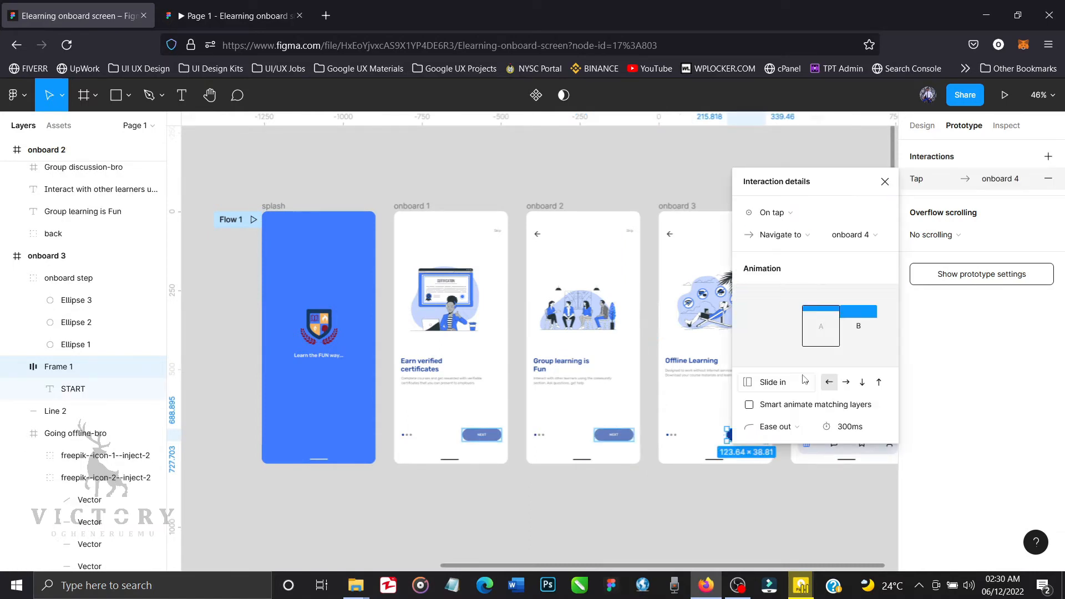
click(885, 182)
Restart the prototype preview and play the whole flow through the NEXT and START buttons to onboard 4
click(247, 18)
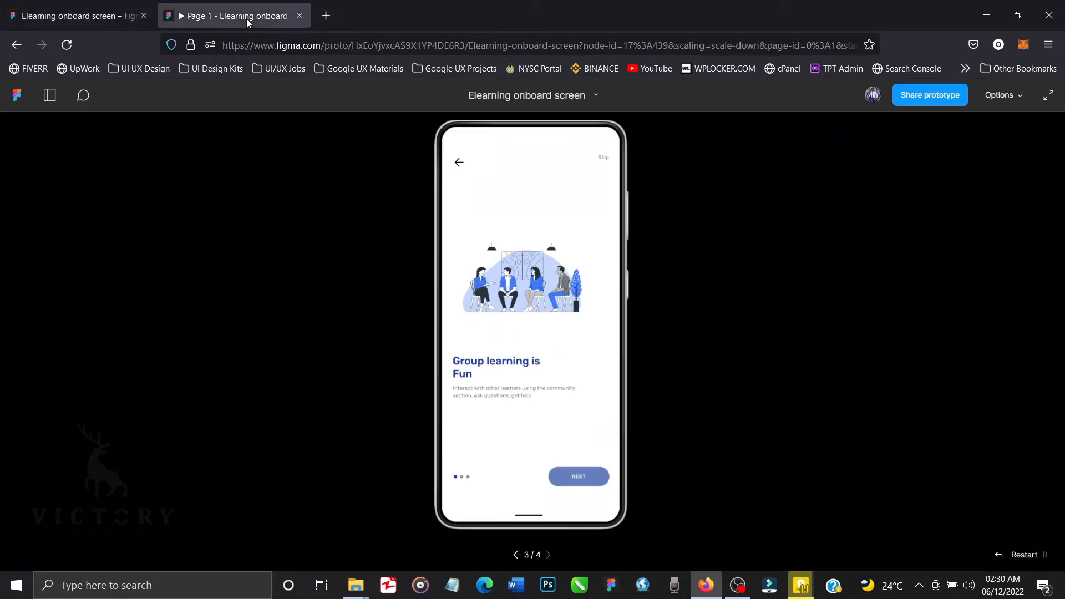
click(1023, 555)
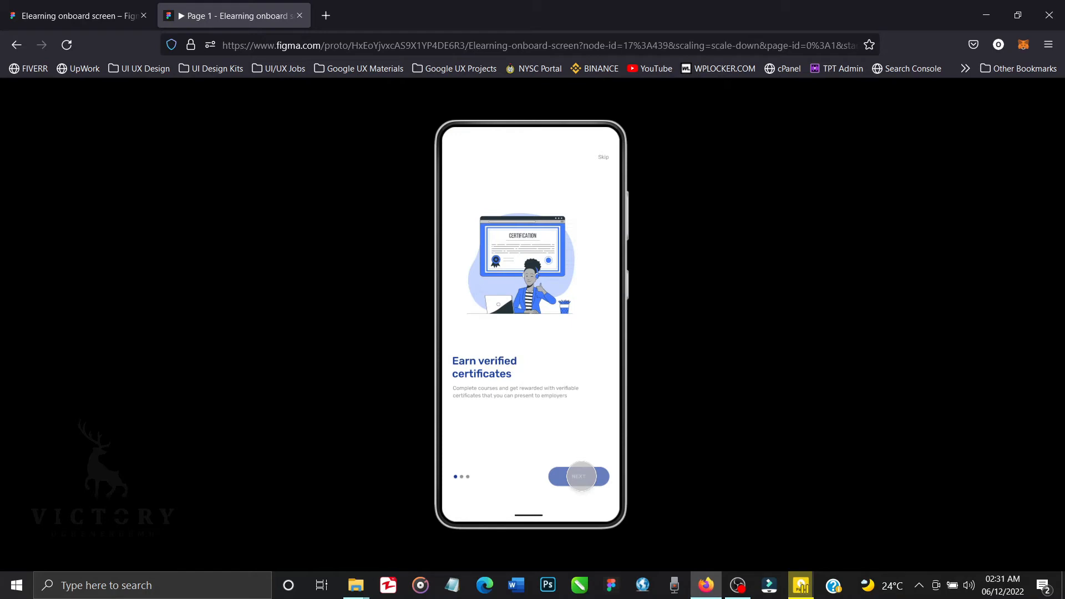
click(581, 476)
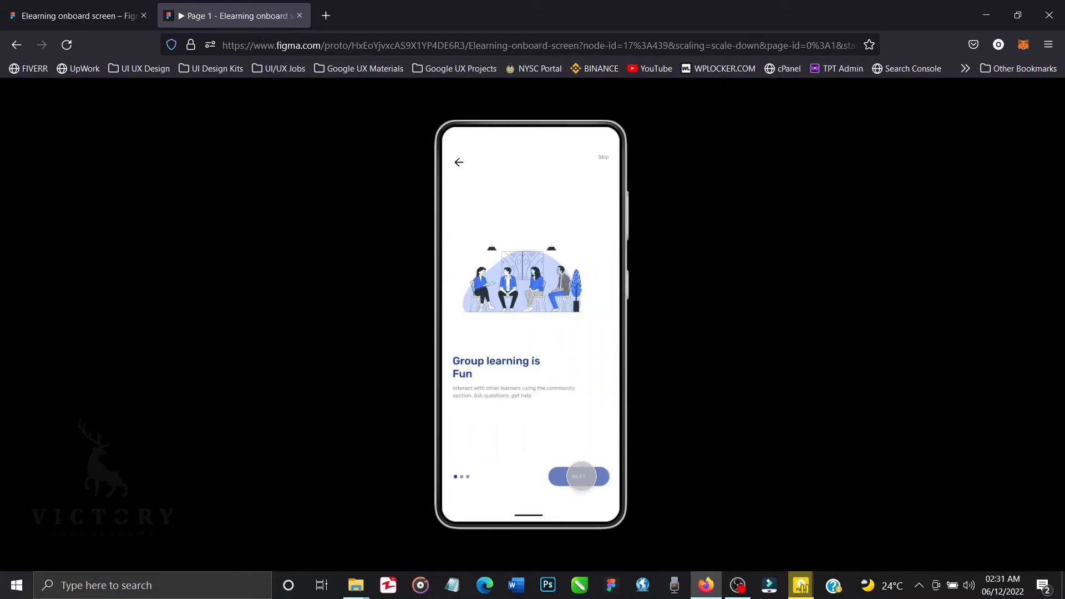
click(581, 475)
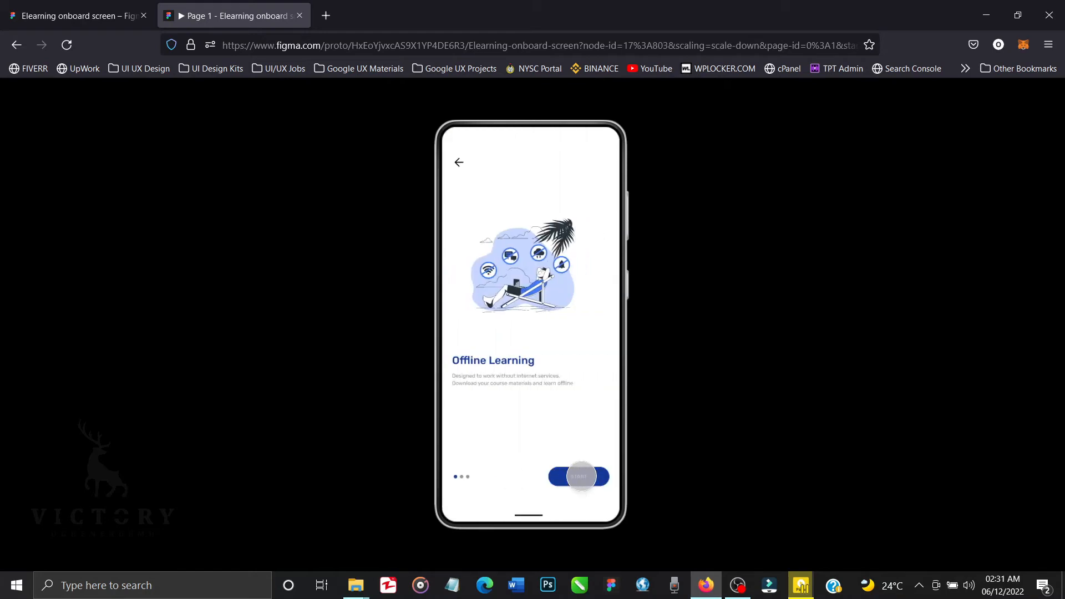
click(581, 475)
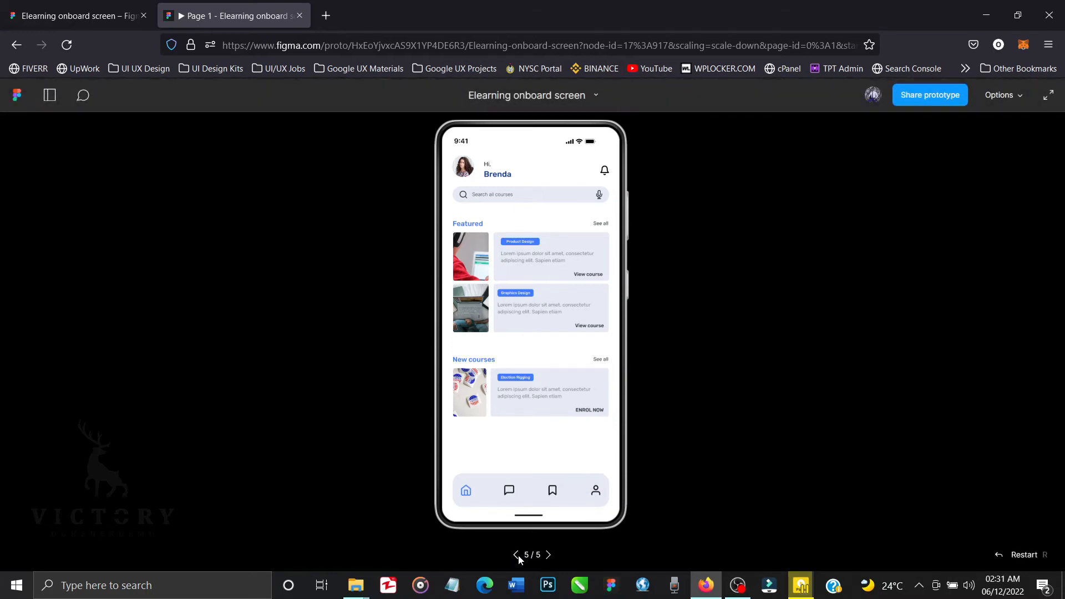
Step backward and forward through the onboard screens in the preview to compare their progress dots
click(517, 555)
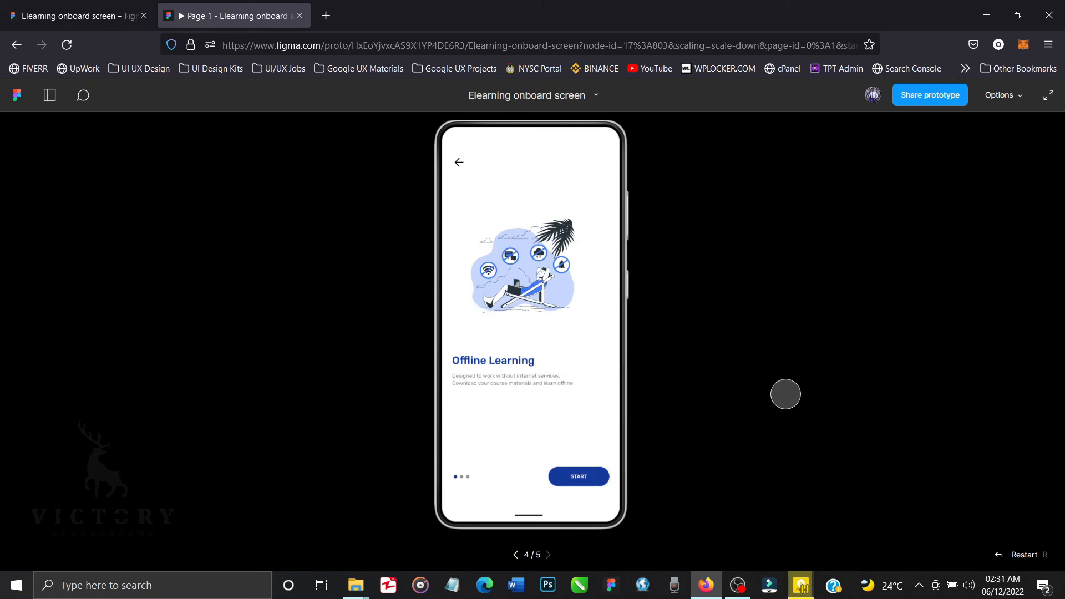
click(786, 394)
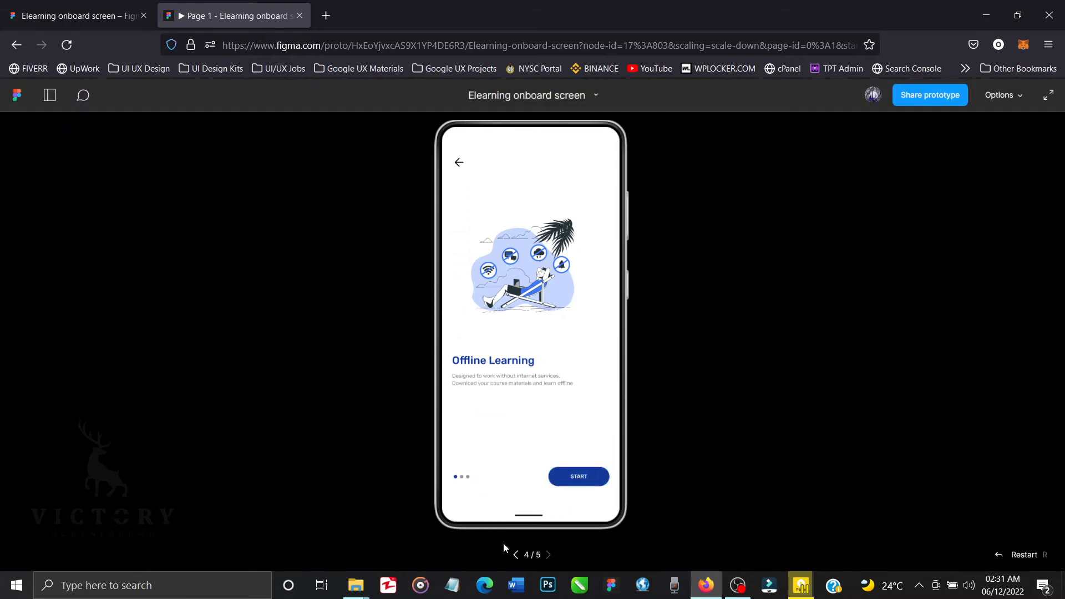
click(517, 555)
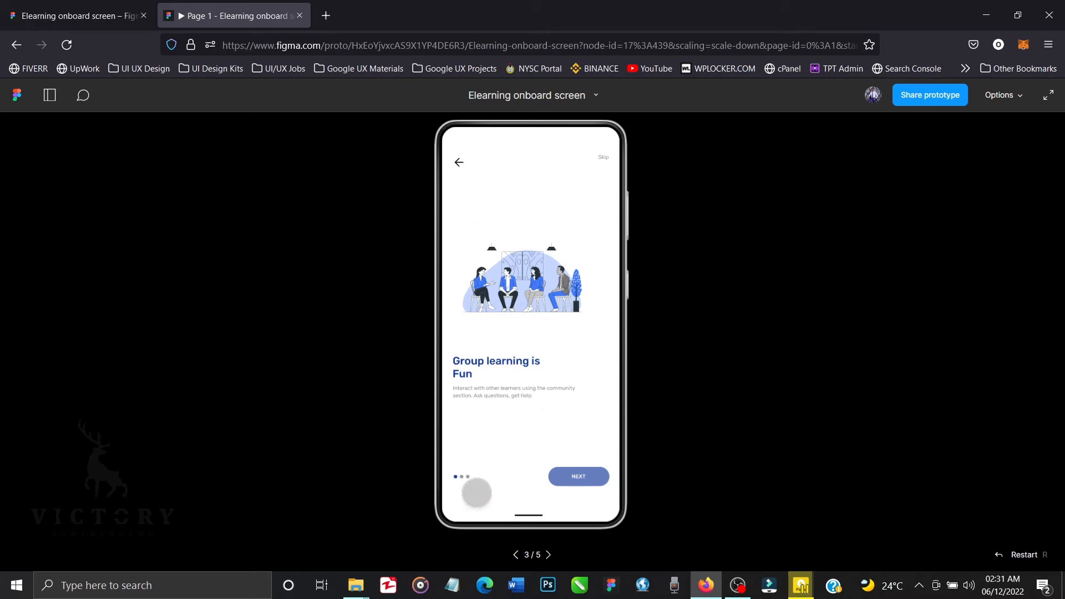
click(517, 555)
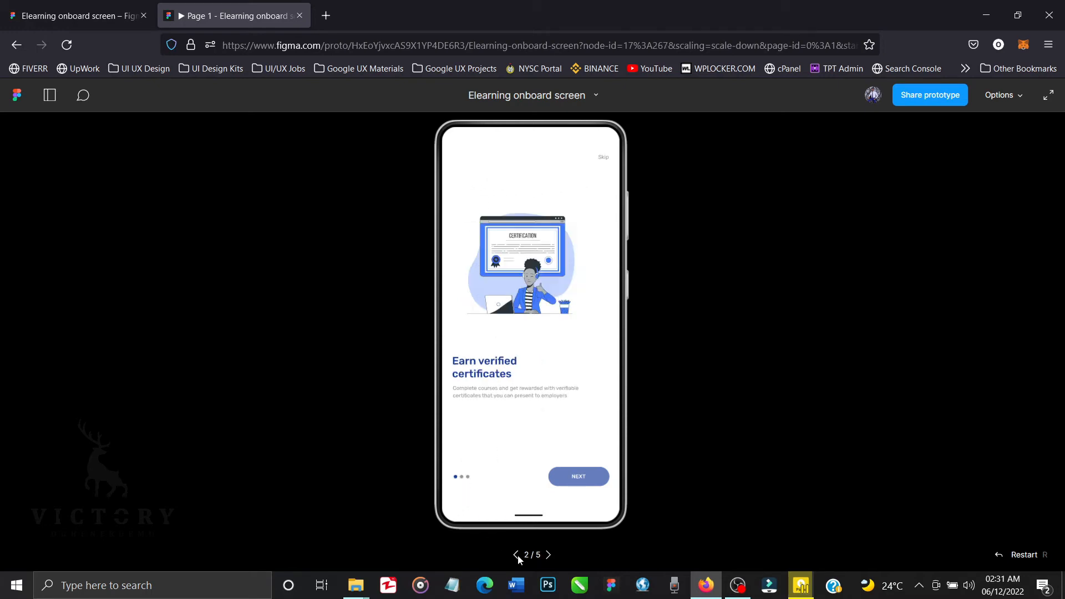
click(517, 555)
click(547, 555)
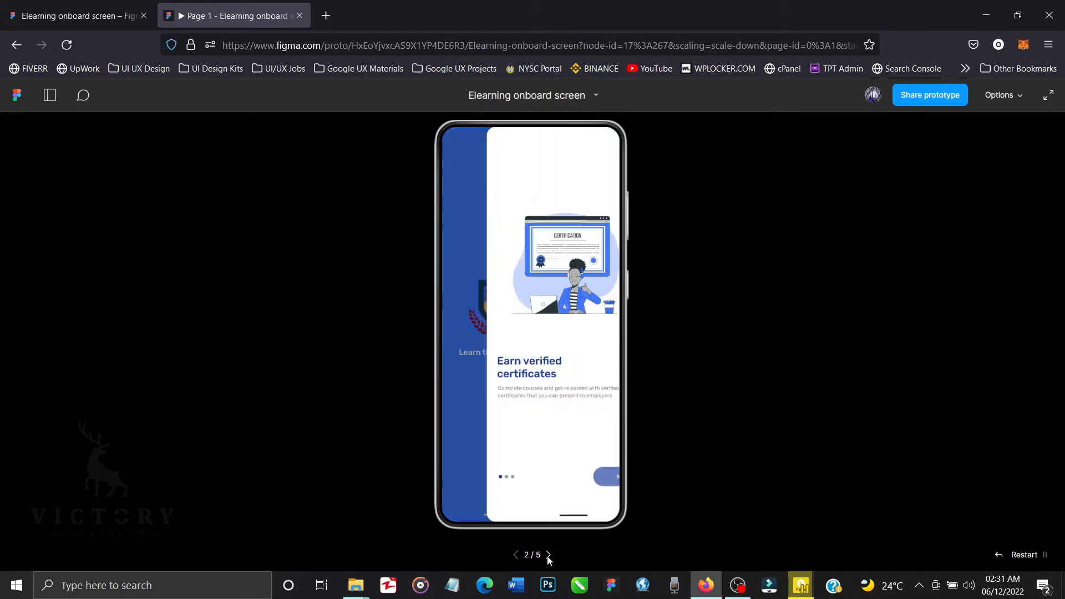
click(547, 555)
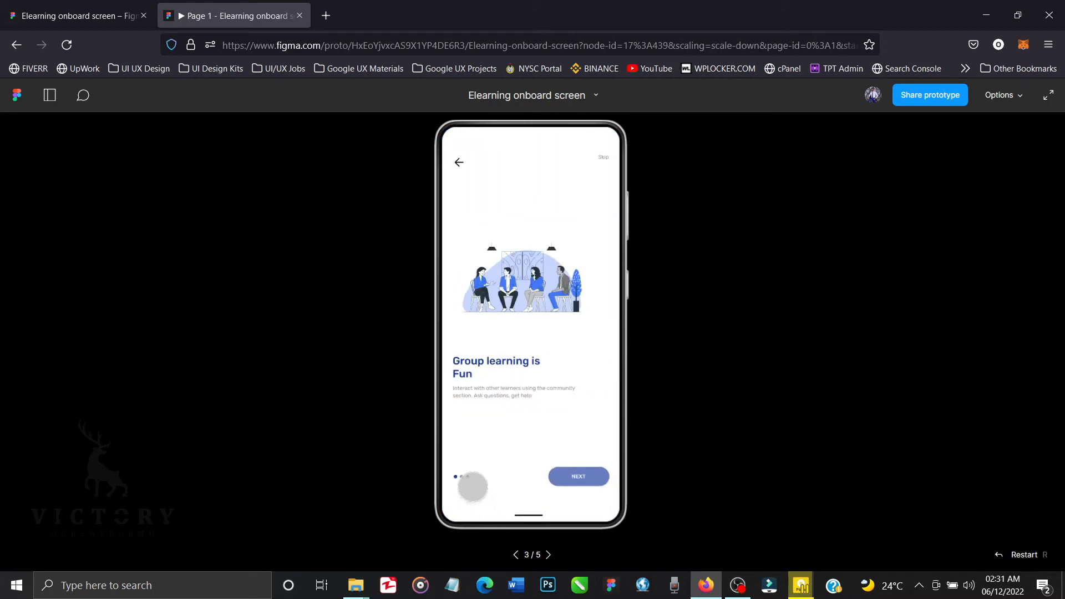
click(515, 555)
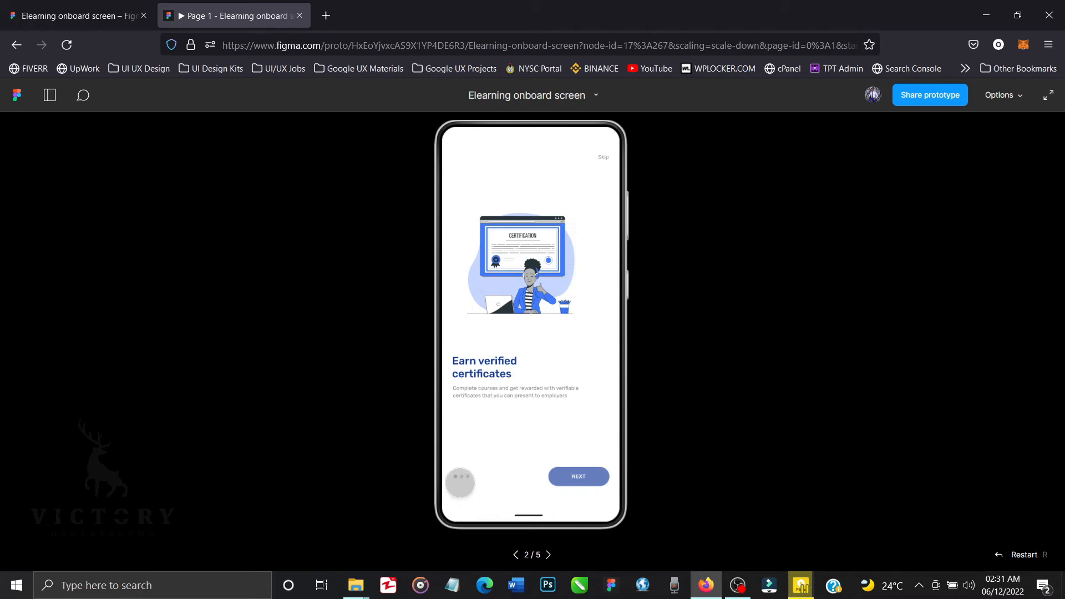
click(549, 555)
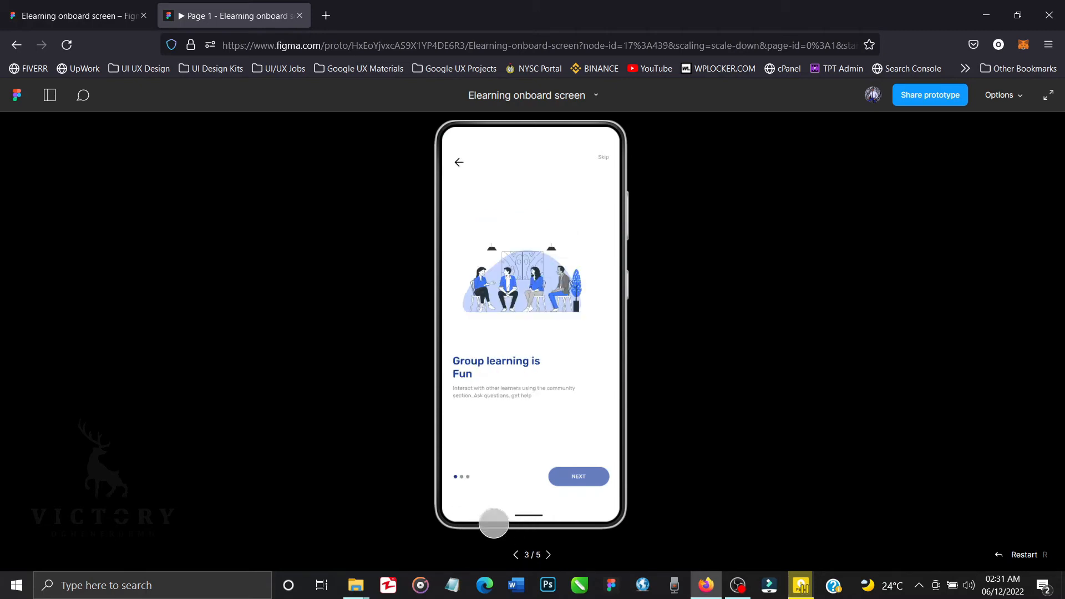
click(549, 555)
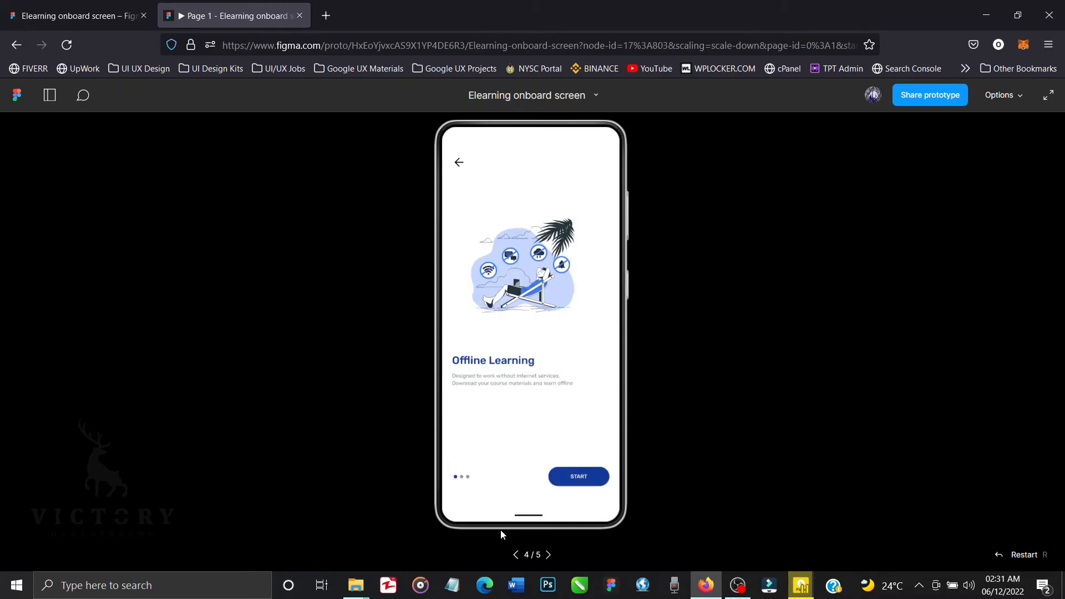
In the design file, copy the first progress dot's blue style (13399A) on onboard 2 and paste it onto the middle dot
click(119, 17)
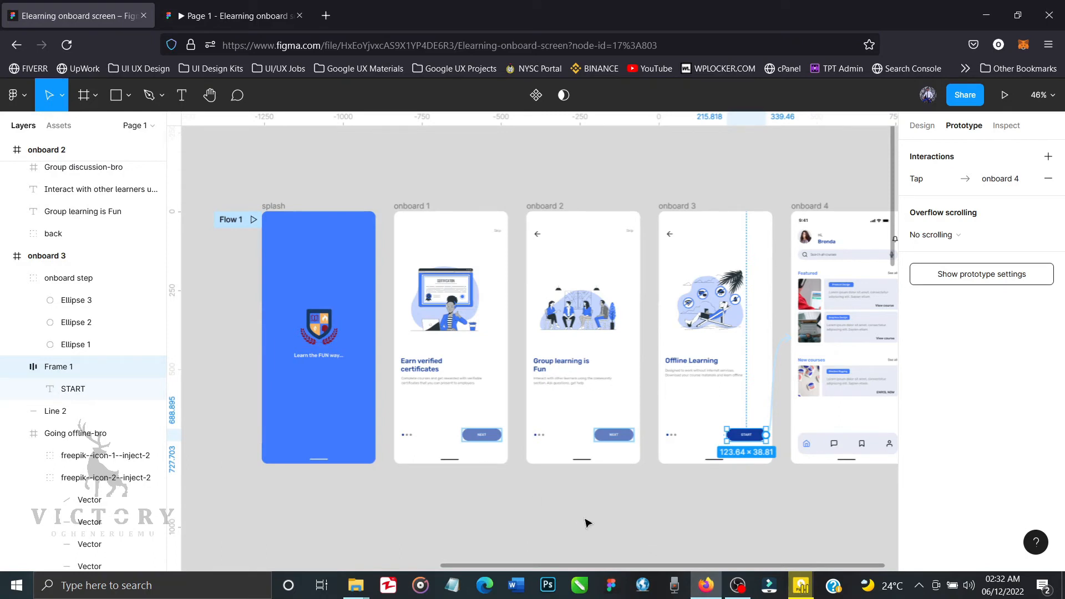
click(515, 509)
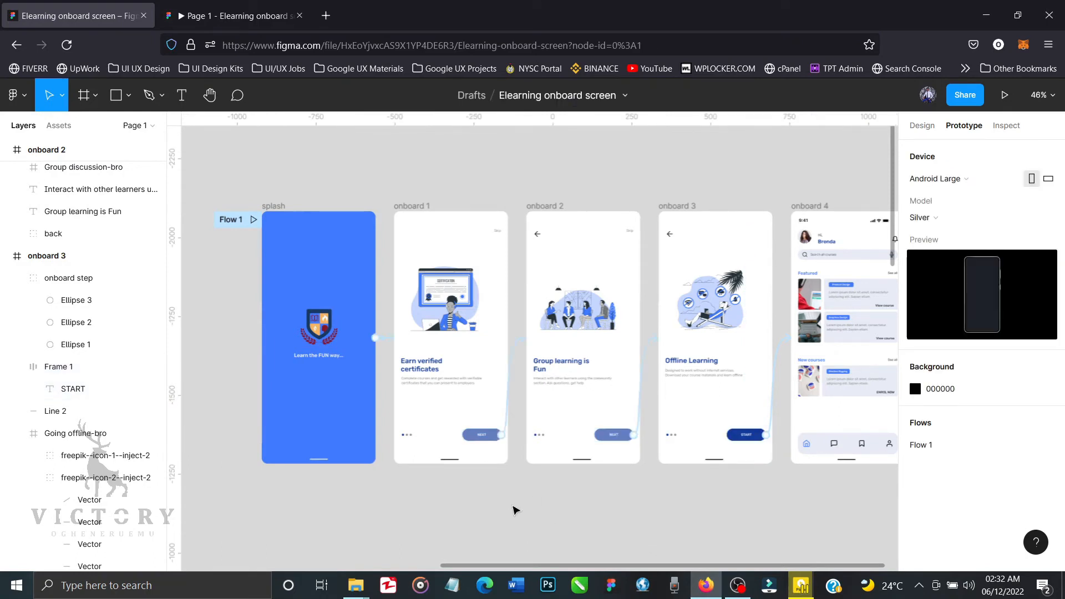
click(923, 127)
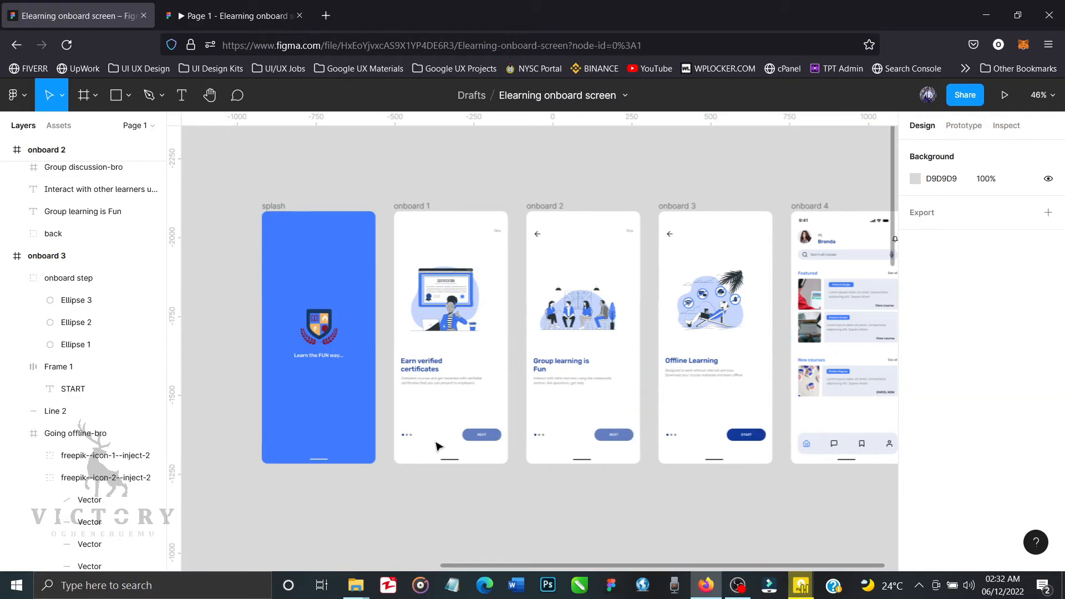
scroll(542, 447, up, 1)
scroll(542, 447, up, 5)
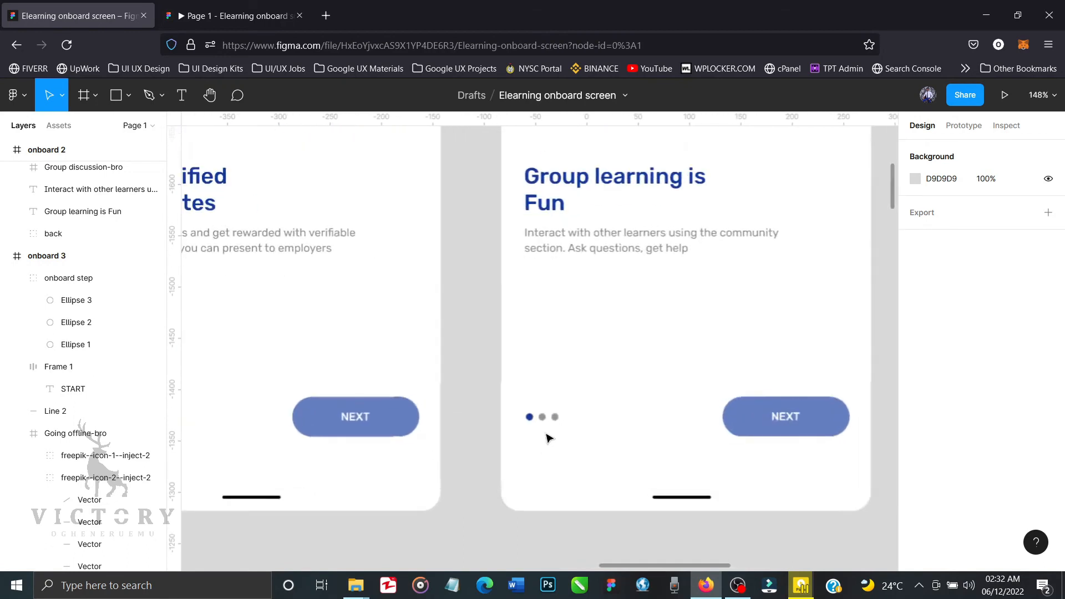
click(544, 419)
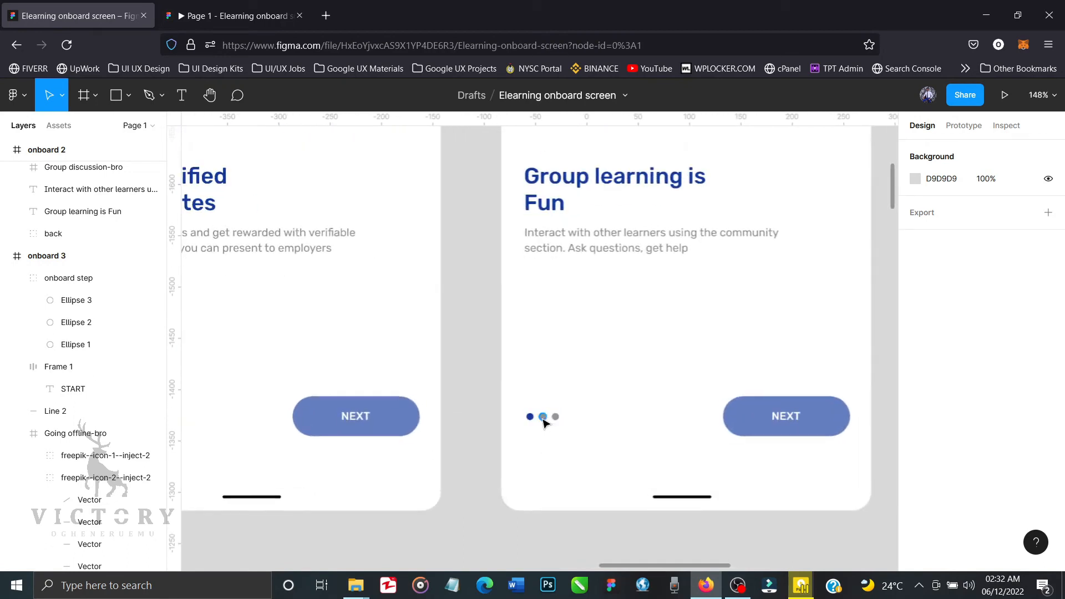
double_click(543, 417)
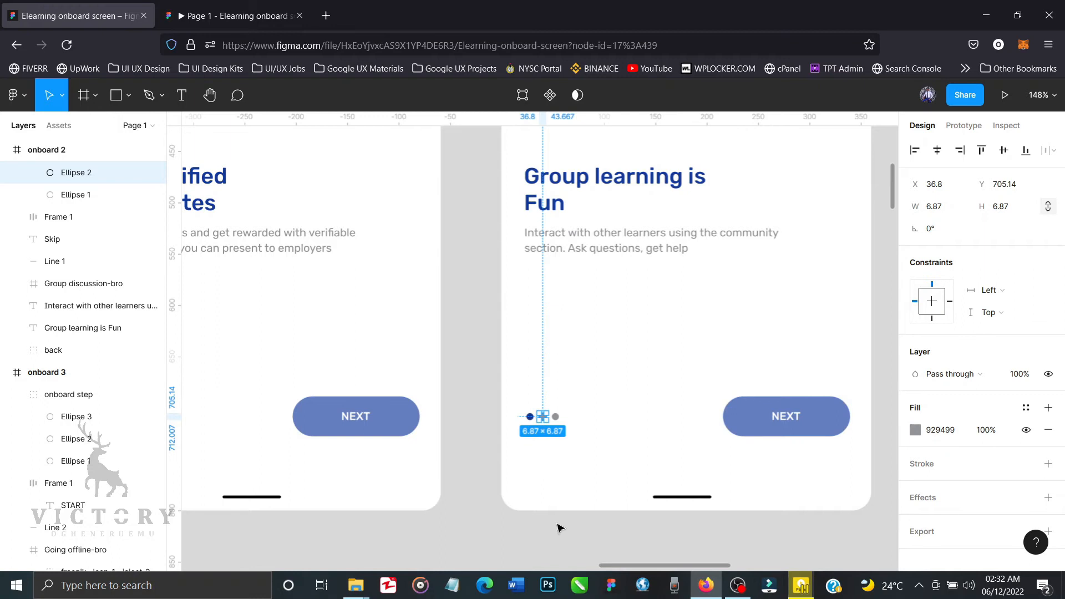
click(555, 480)
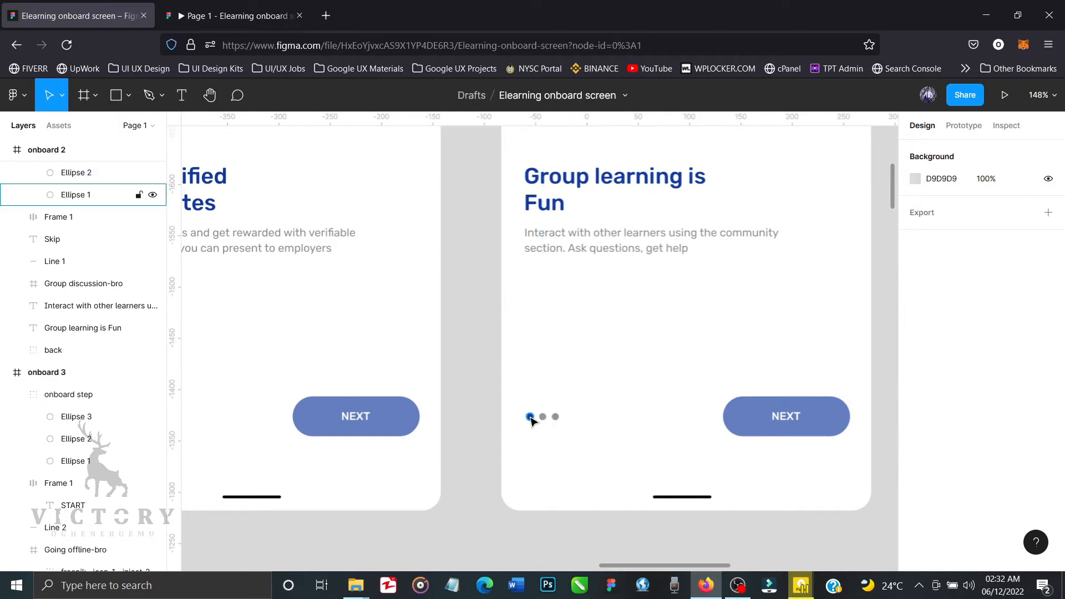
click(530, 417)
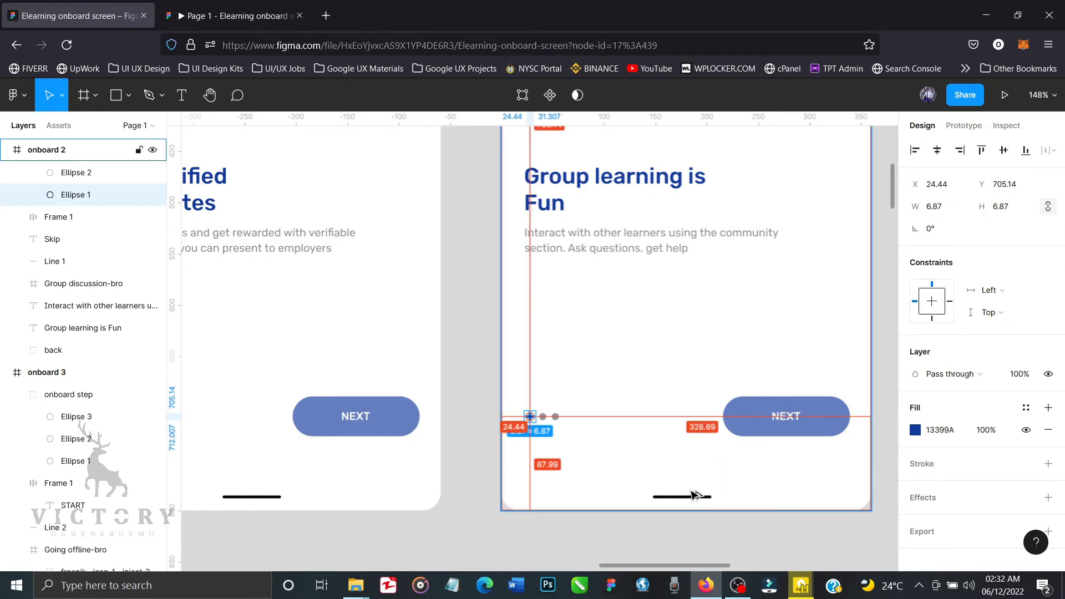
key(ctrl+alt+c)
click(522, 525)
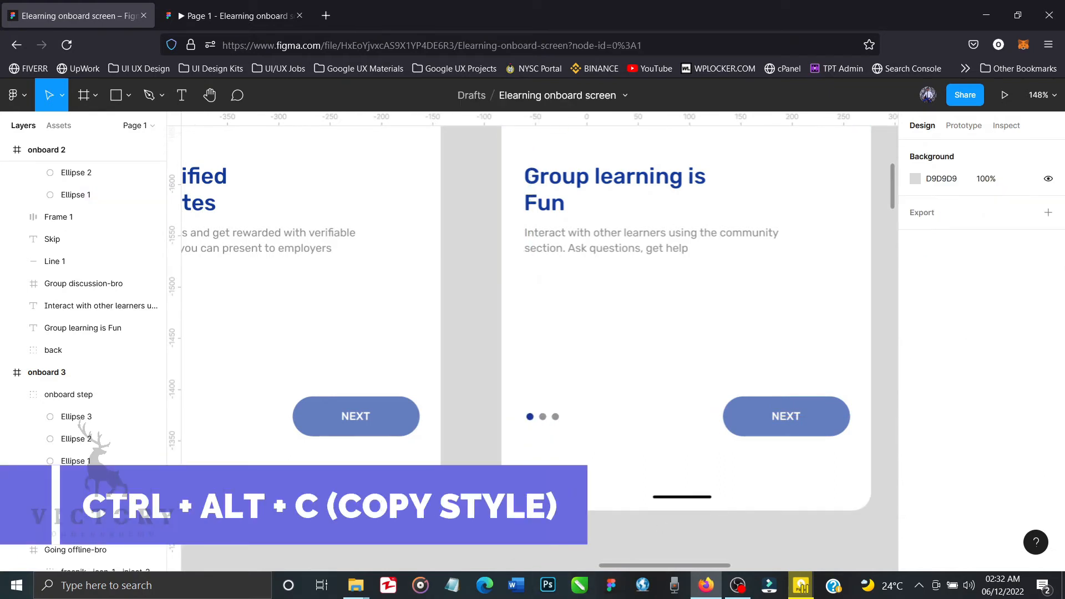
double_click(545, 418)
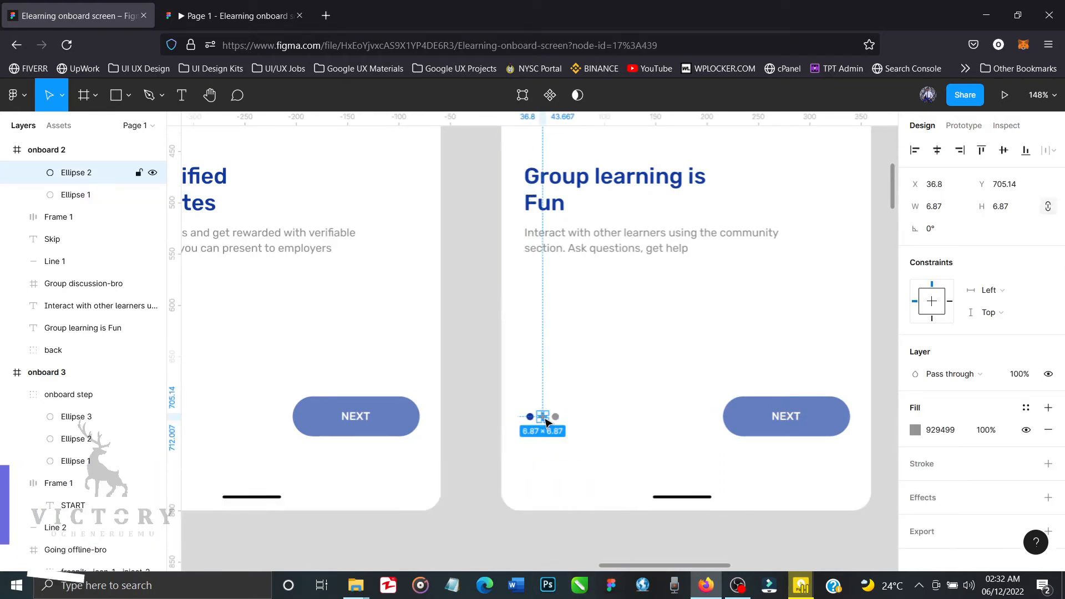
key(ctrl+alt+v)
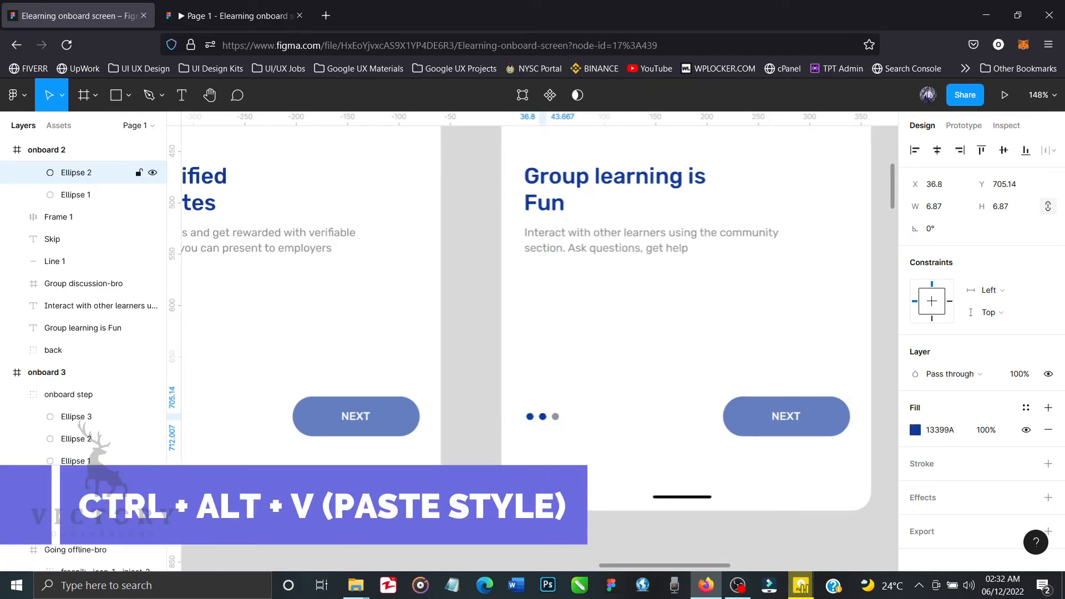
Copy the grey style (929499) of onboard 2's third progress dot and paste it onto the first dot
double_click(555, 416)
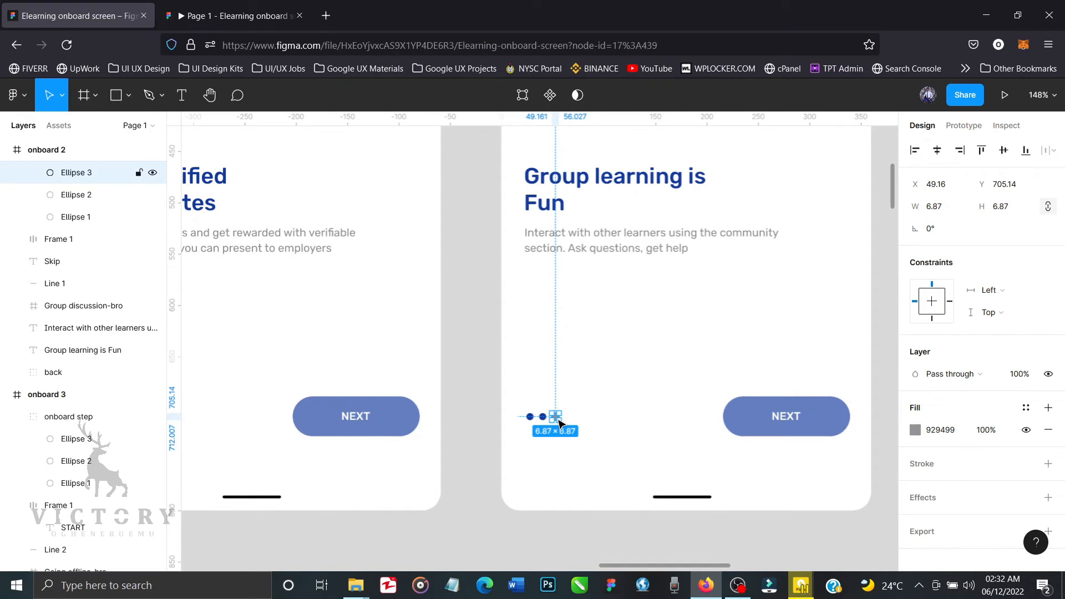
click(544, 532)
click(530, 420)
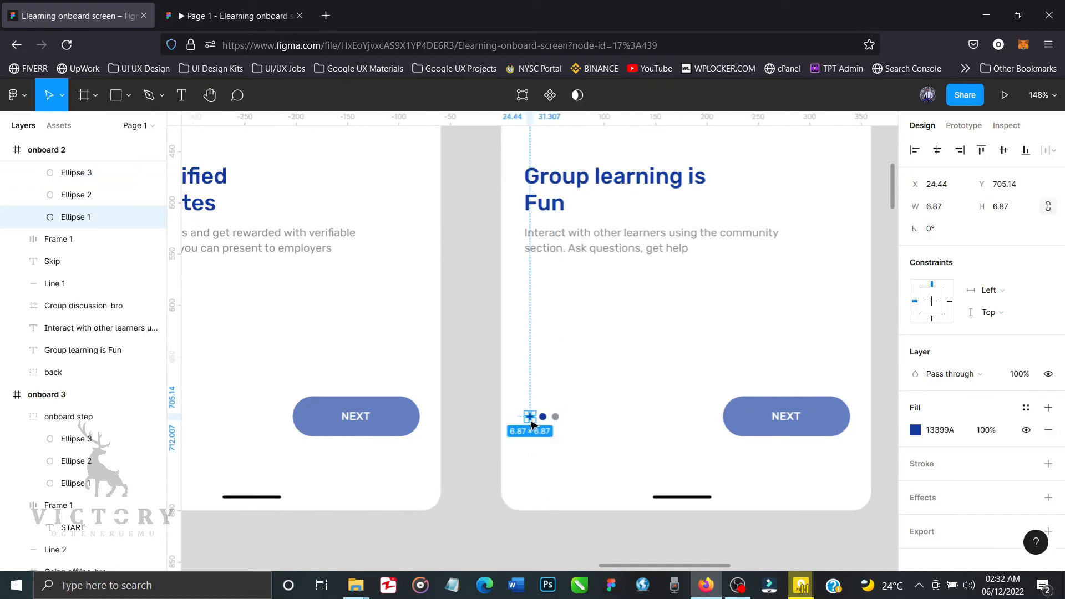
key(ctrl+alt+v)
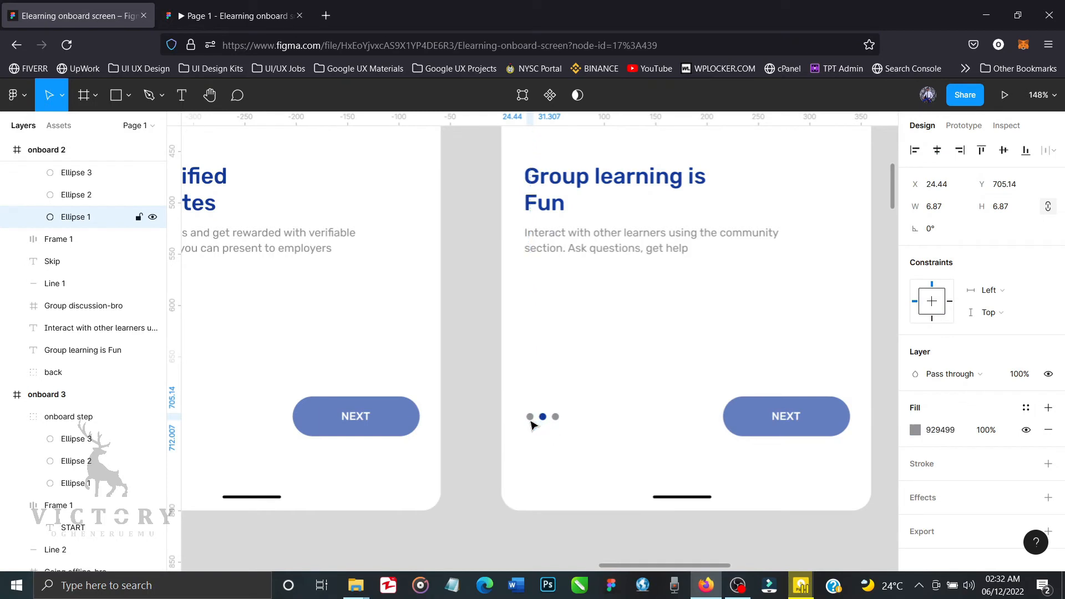
click(612, 536)
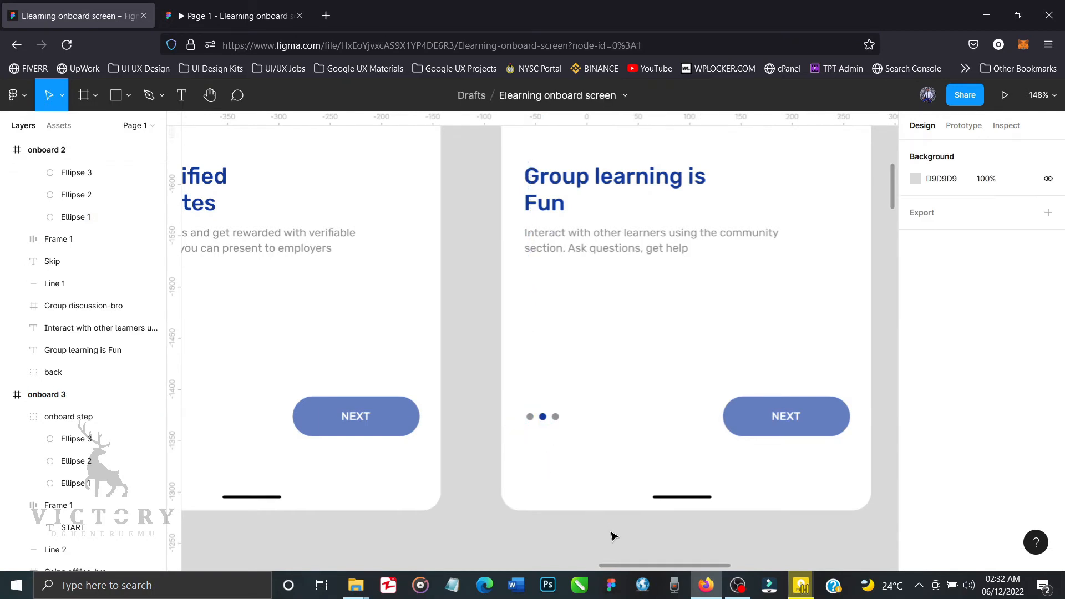
On onboard 3, copy the first progress dot's blue style (13399A) and paste it onto the third dot
scroll(733, 523, right, 6)
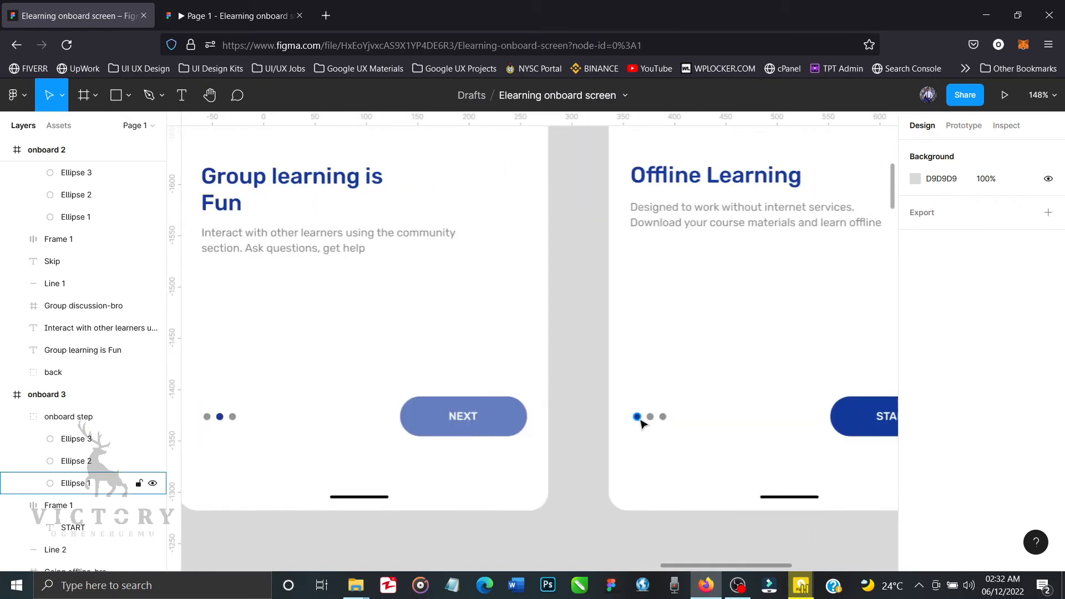
ctrl+click(637, 417)
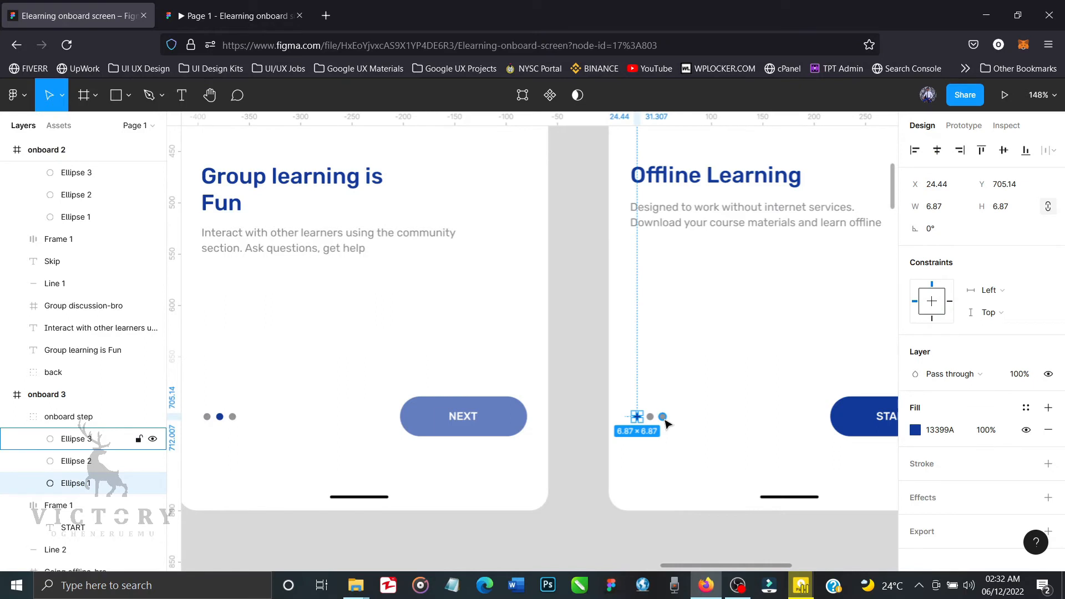
click(663, 417)
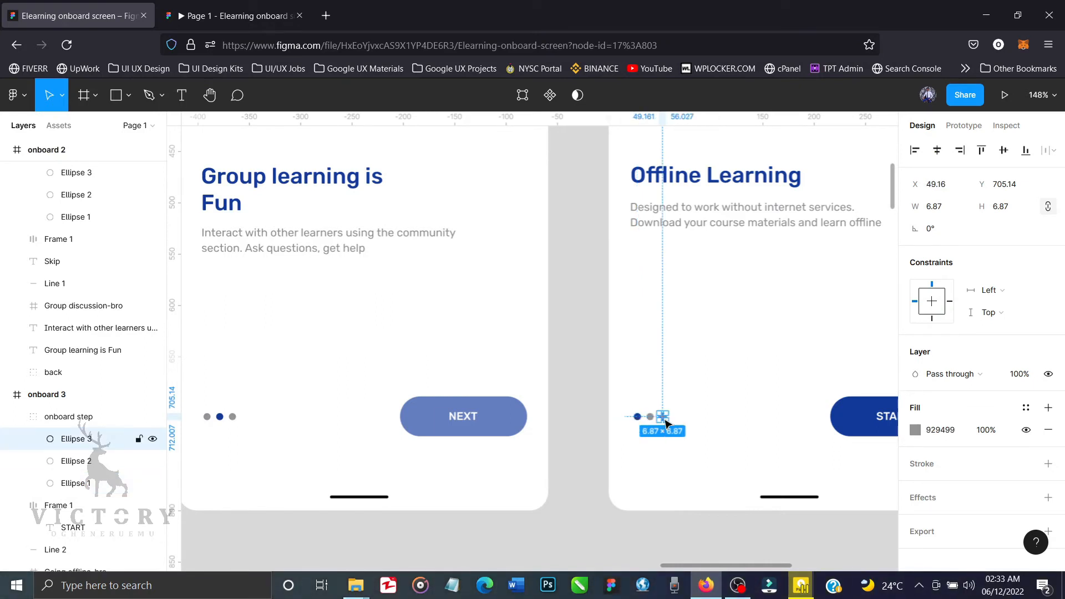
key(ctrl+alt+v)
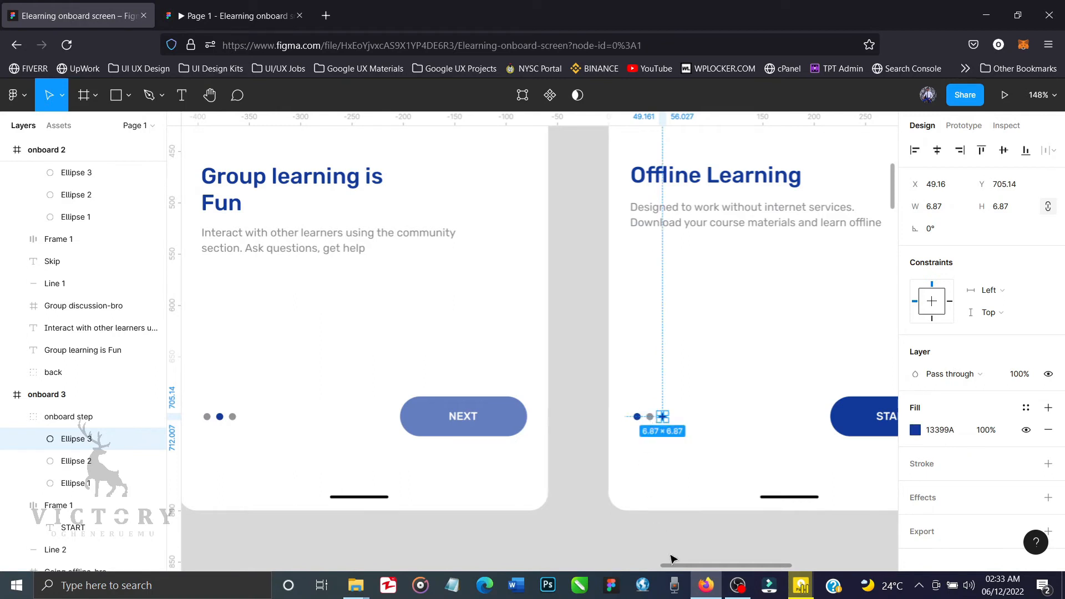
click(666, 450)
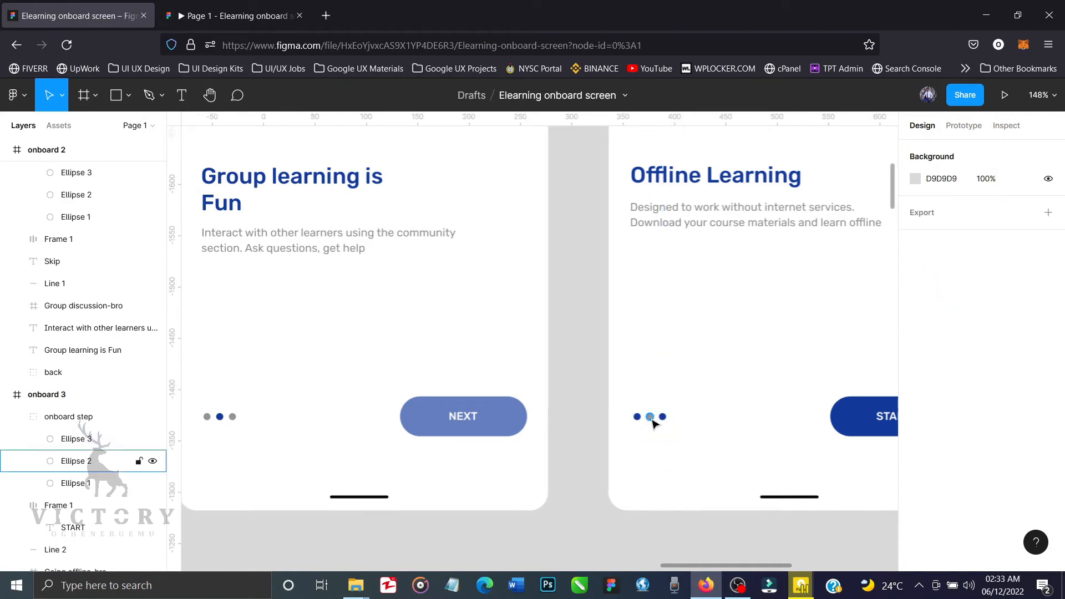
Copy the grey style (929499) of onboard 3's middle progress dot and paste it onto the first dot
click(650, 417)
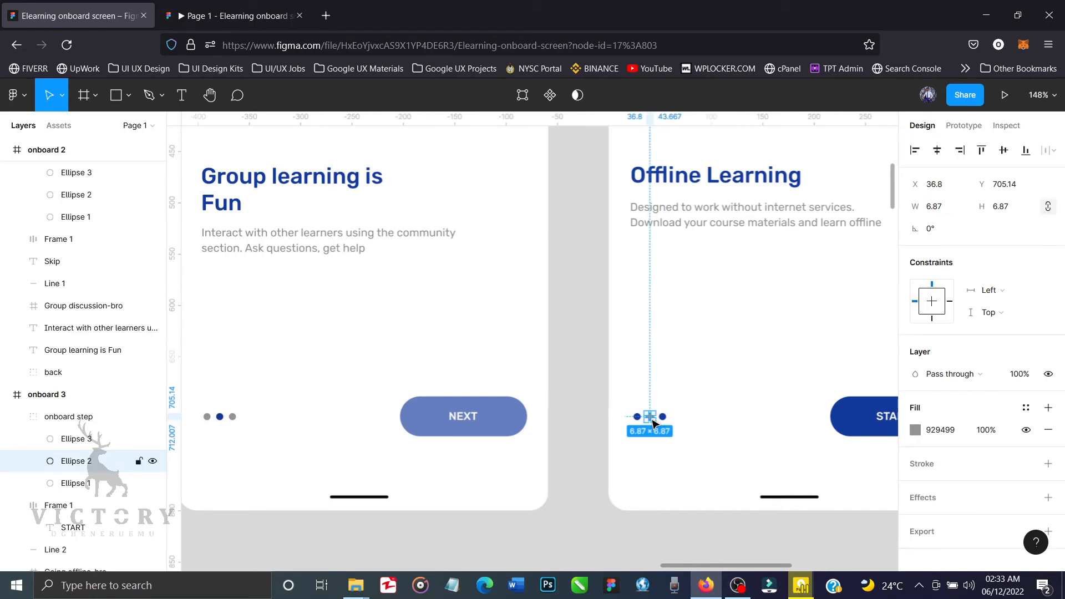
click(643, 525)
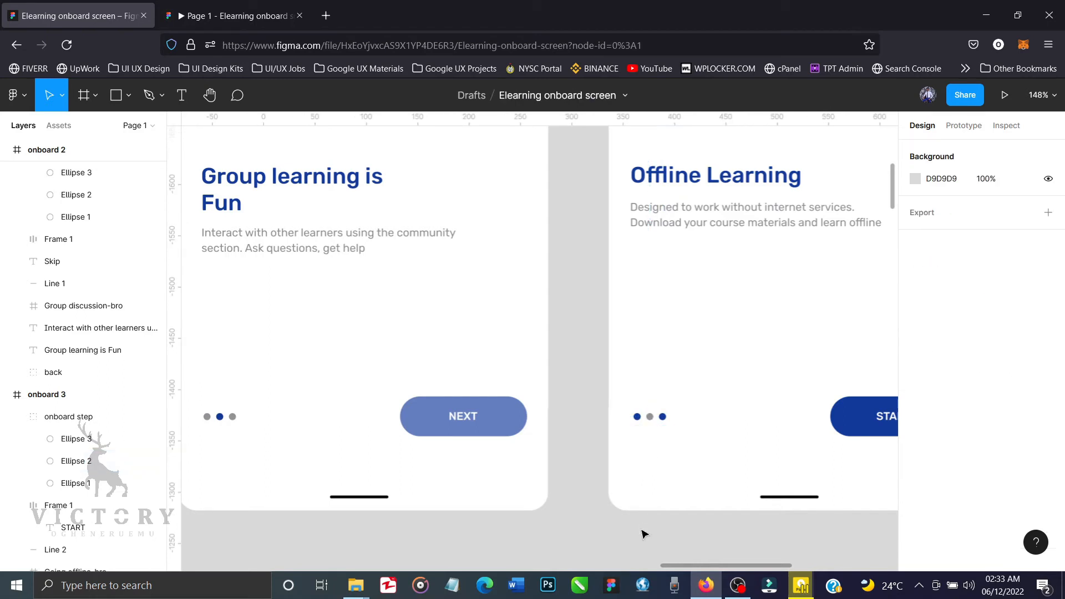
click(638, 420)
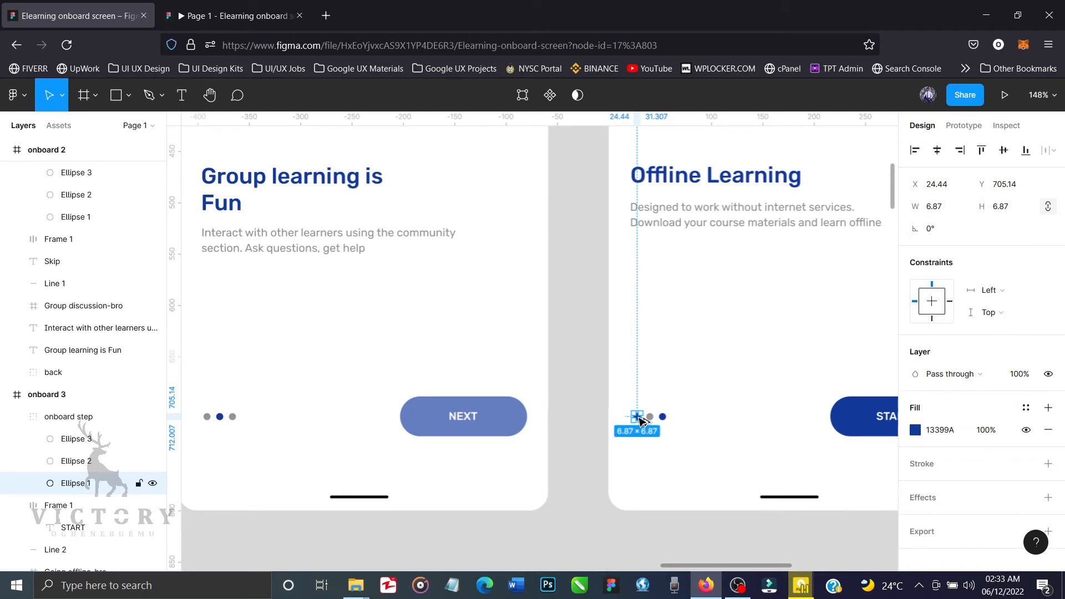
click(675, 541)
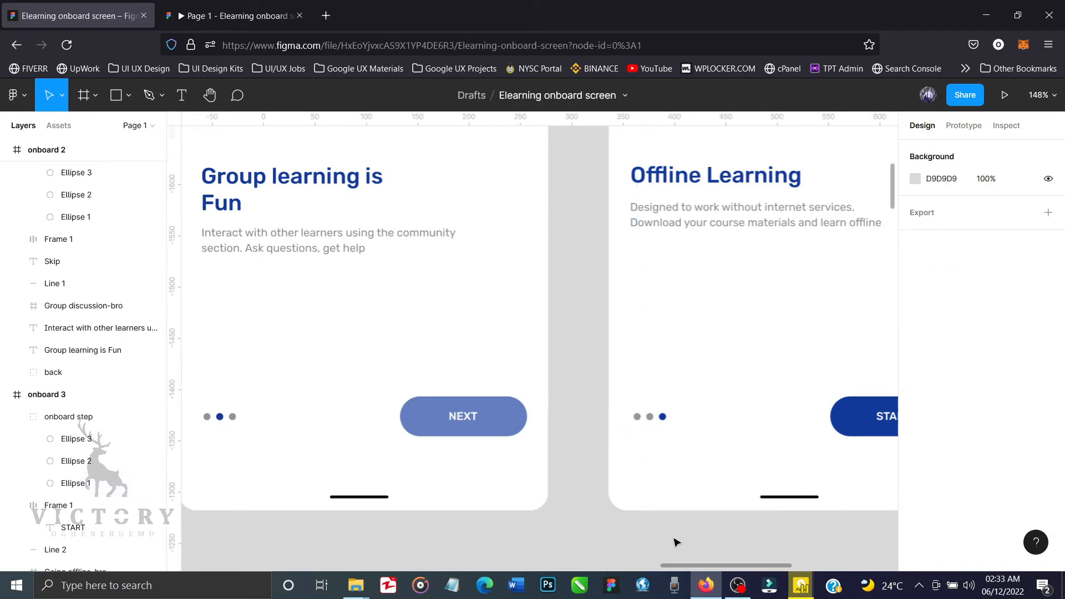
Connect onboard 1's Skip text to onboard 4 with an On tap trigger and Slide in animation
scroll(397, 181, down, 6)
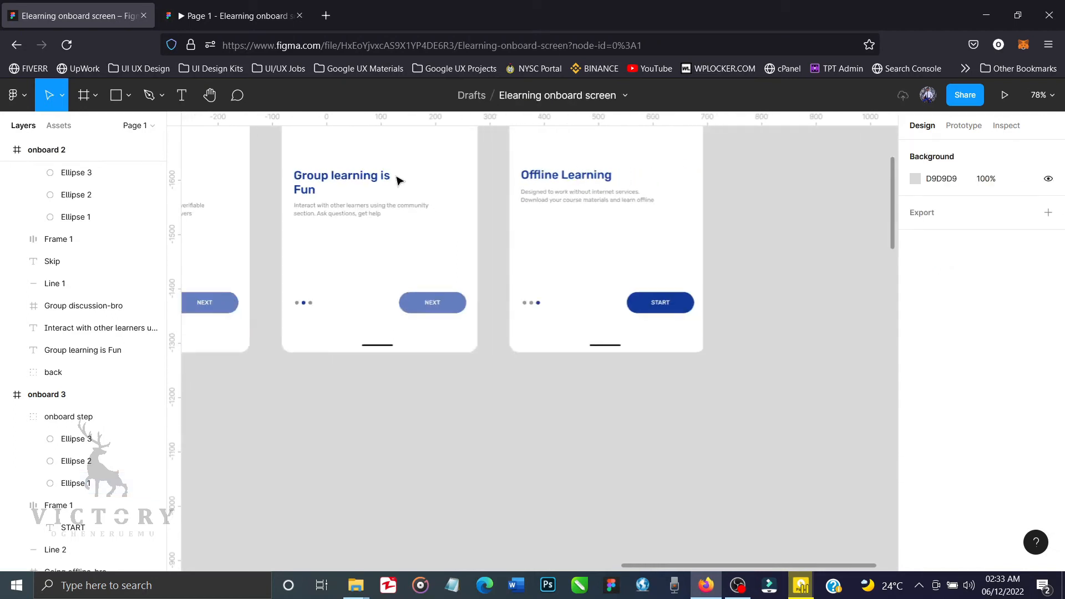
scroll(397, 180, down, 2)
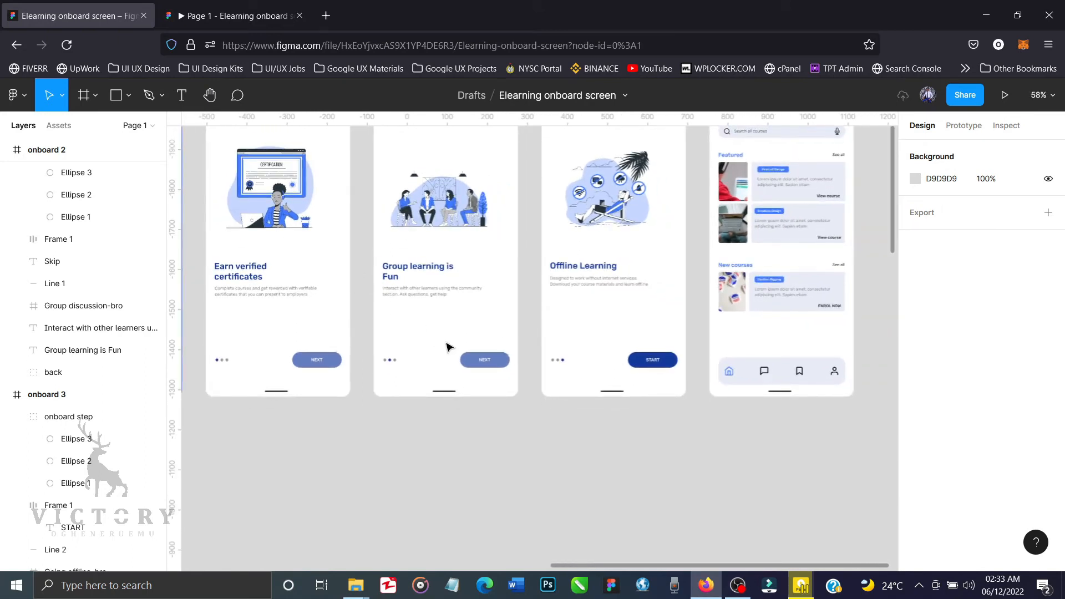
scroll(491, 438, up, 2)
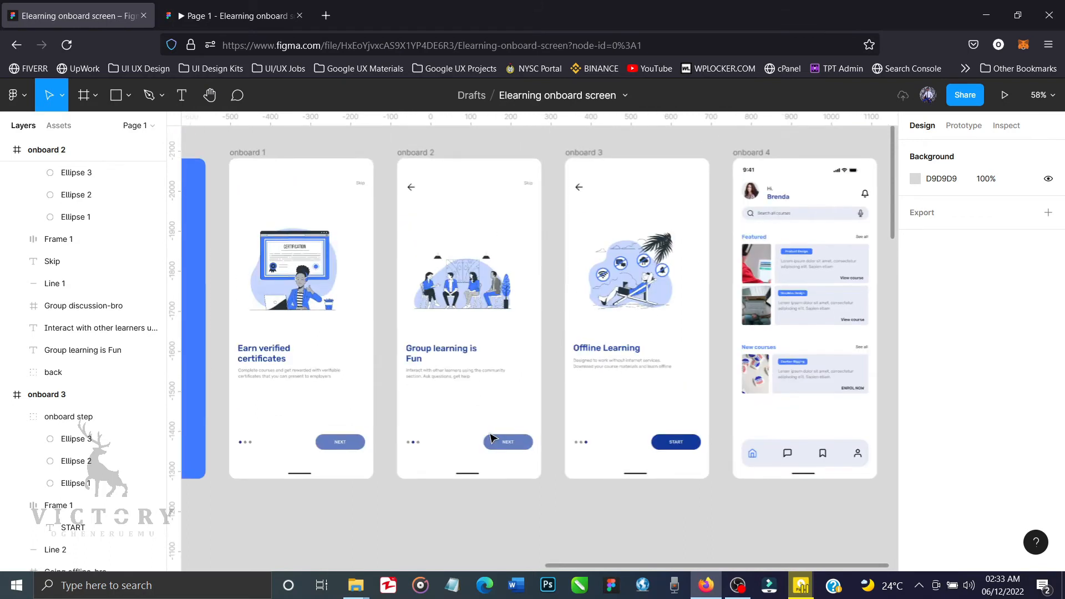
scroll(491, 438, down, 1)
key(shift+1)
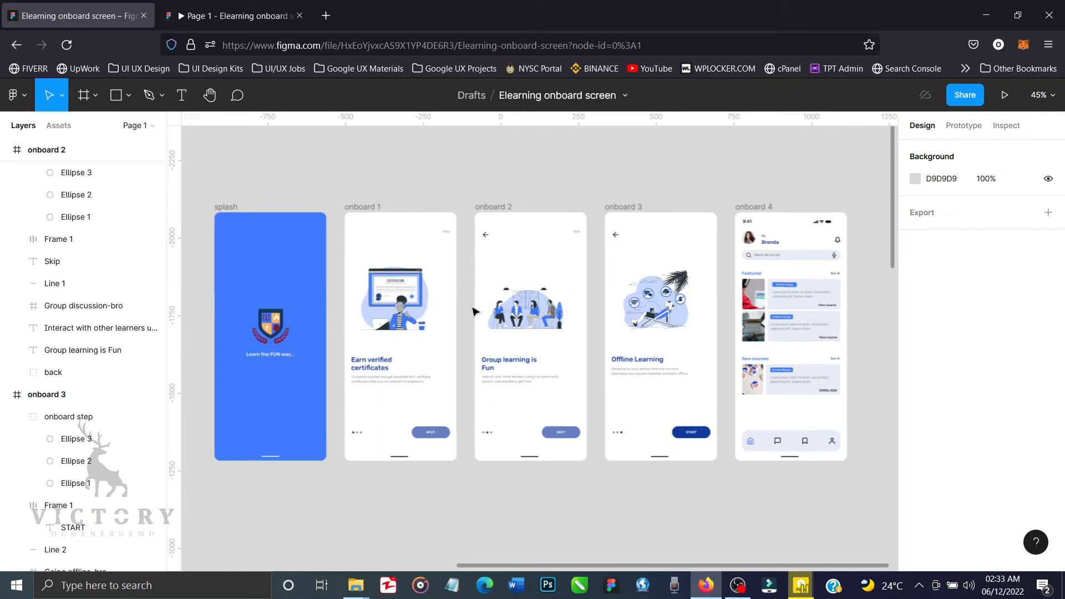
scroll(474, 313, up, 3)
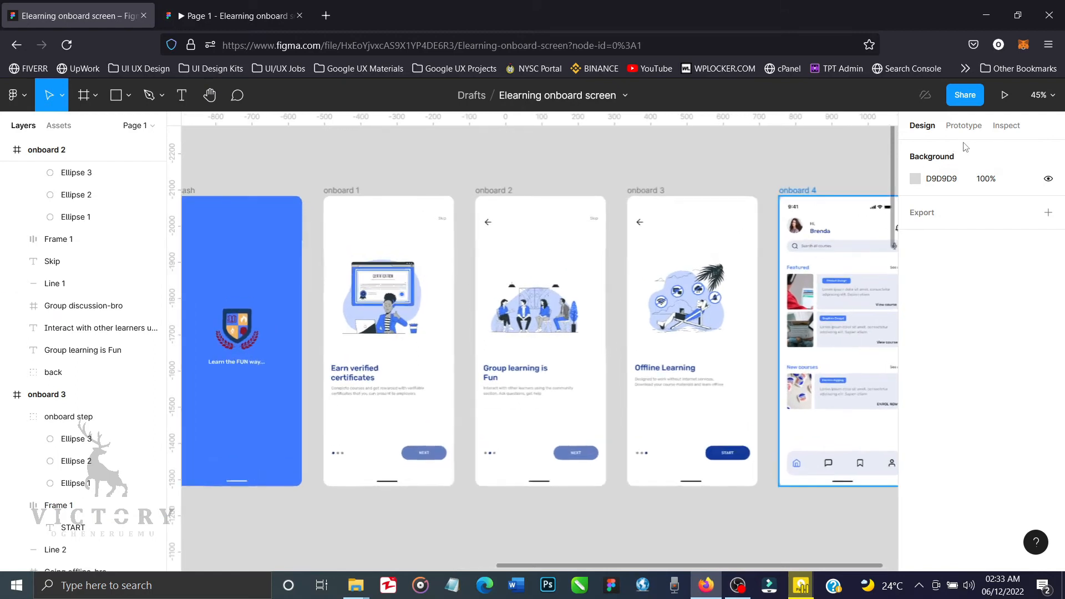
click(969, 134)
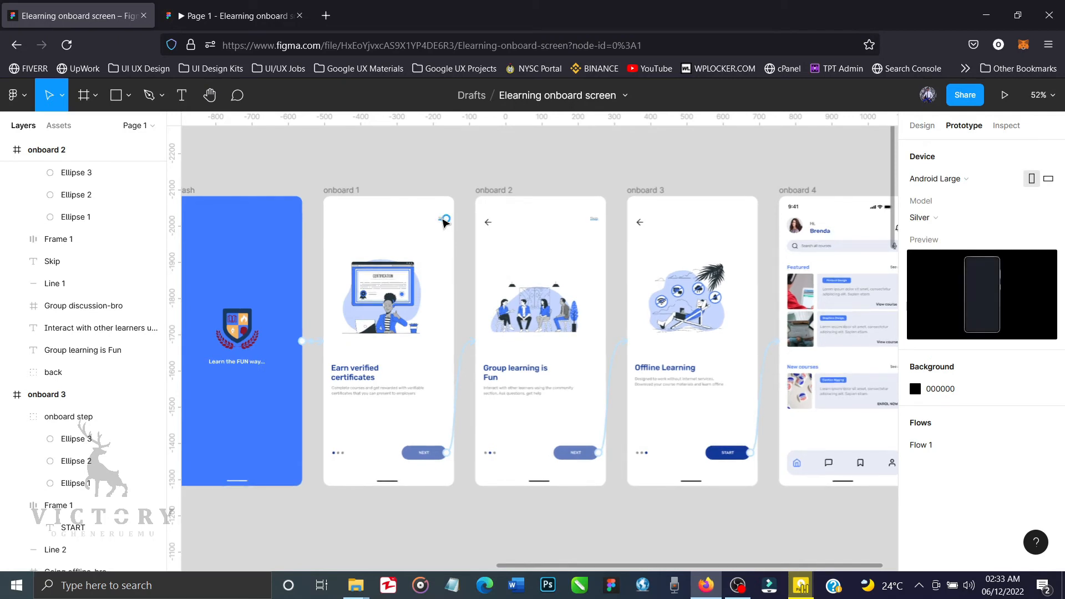
click(524, 292)
click(443, 223)
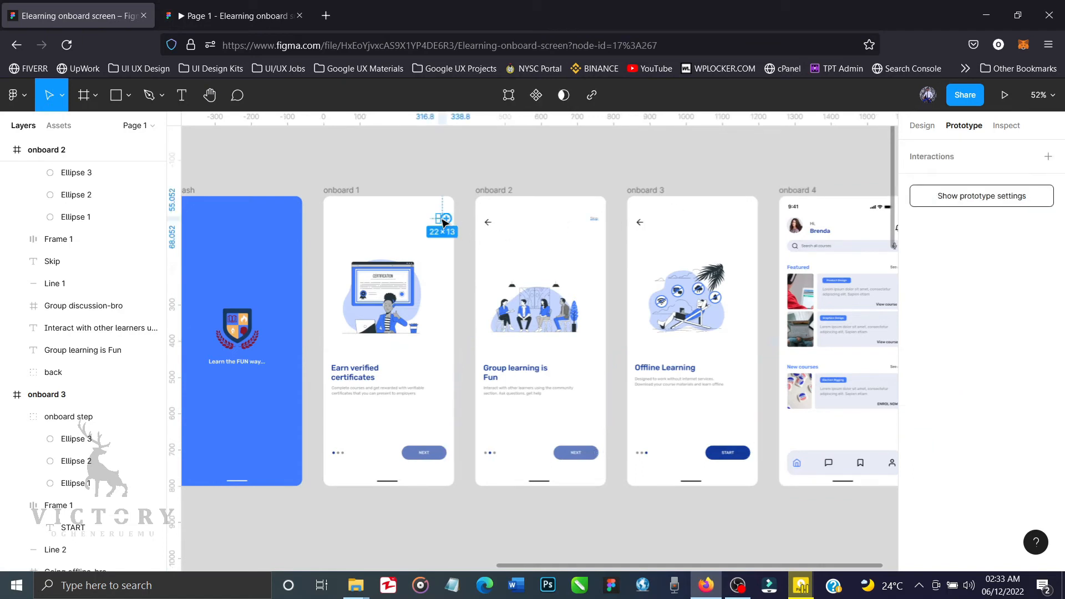
drag(446, 218, 809, 208)
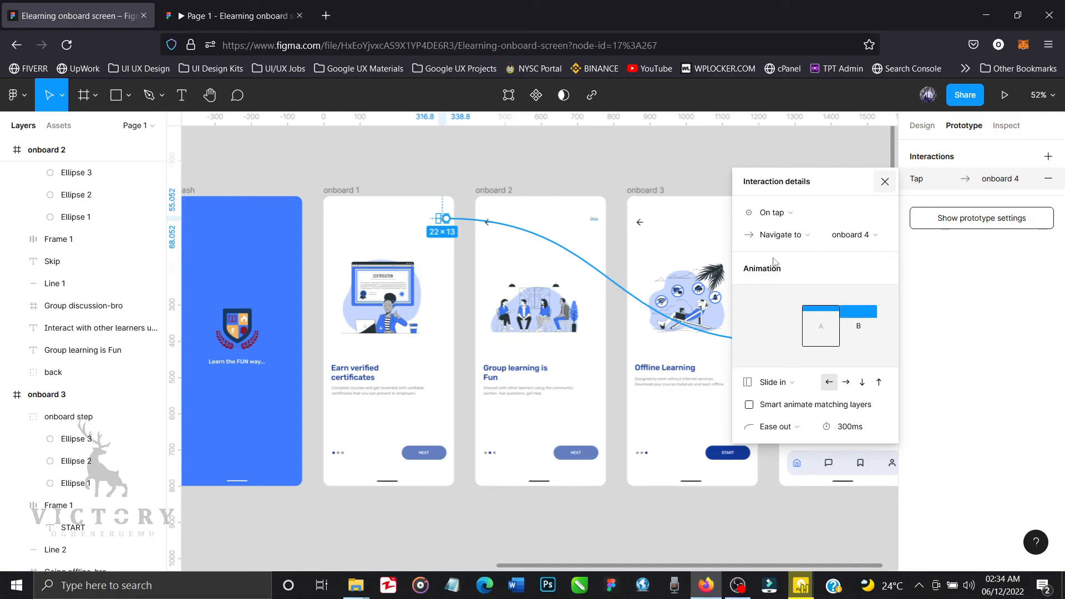
click(885, 182)
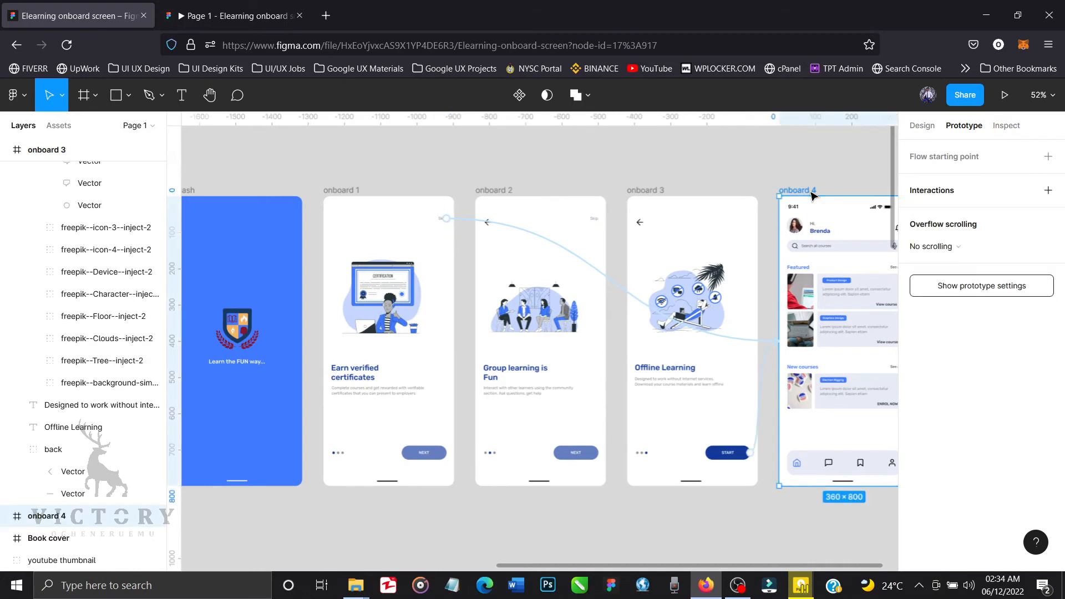
Rename the onboard 4 frame to "home"
double_click(811, 192)
text(home)
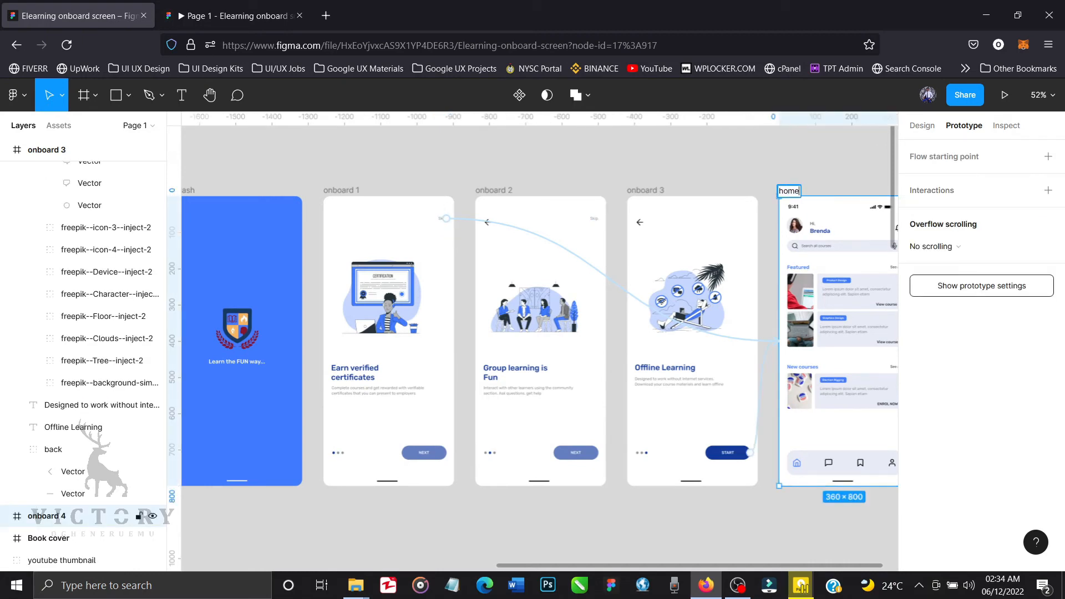
key(Return)
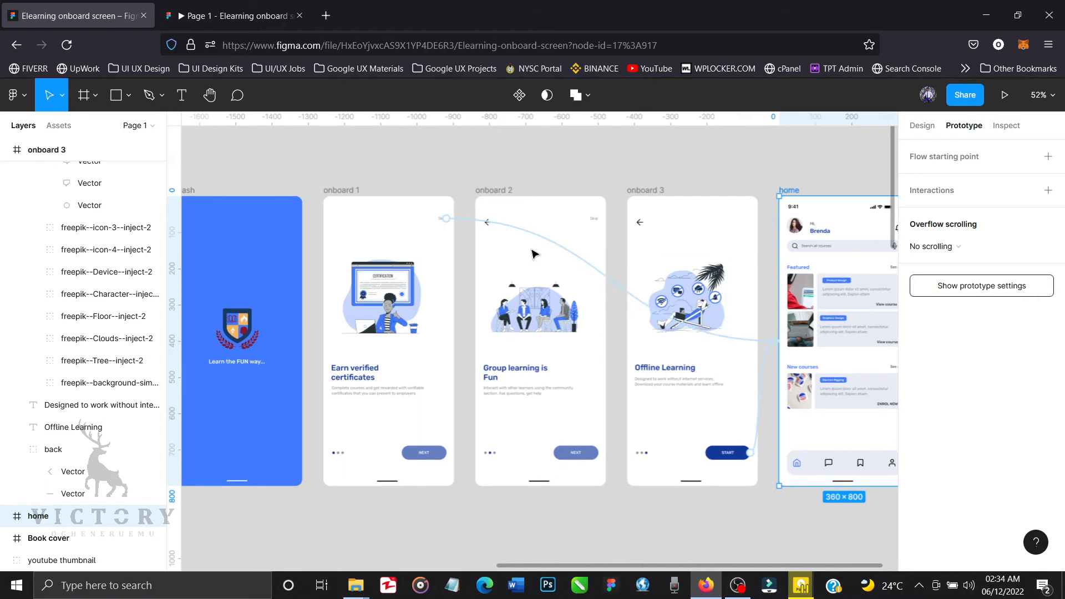
Change the animation of onboard 1's Skip link to home to Dissolve with Bouncy easing
click(463, 223)
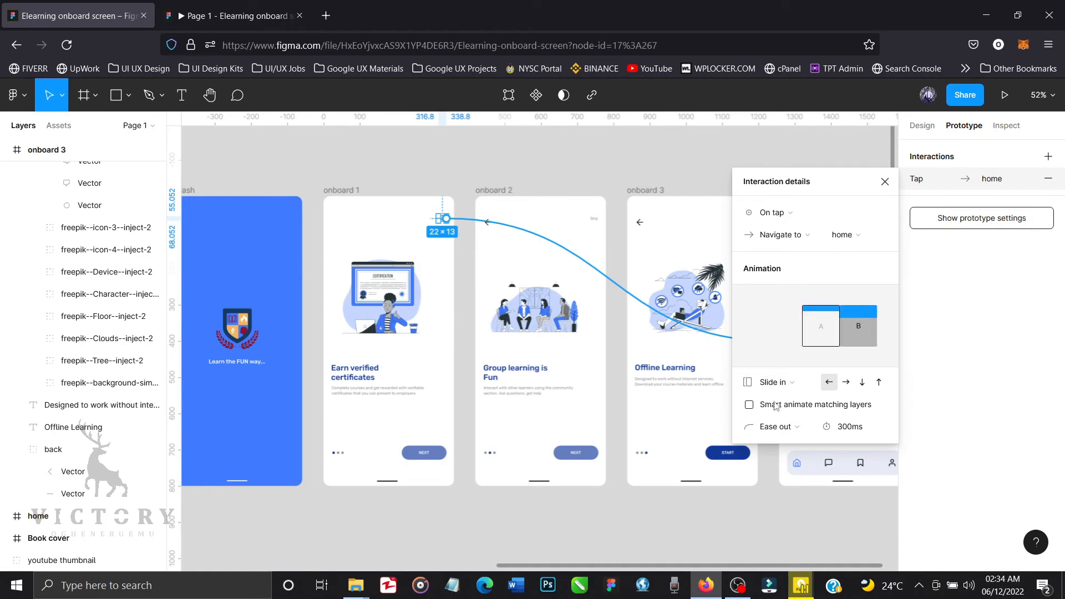
click(802, 389)
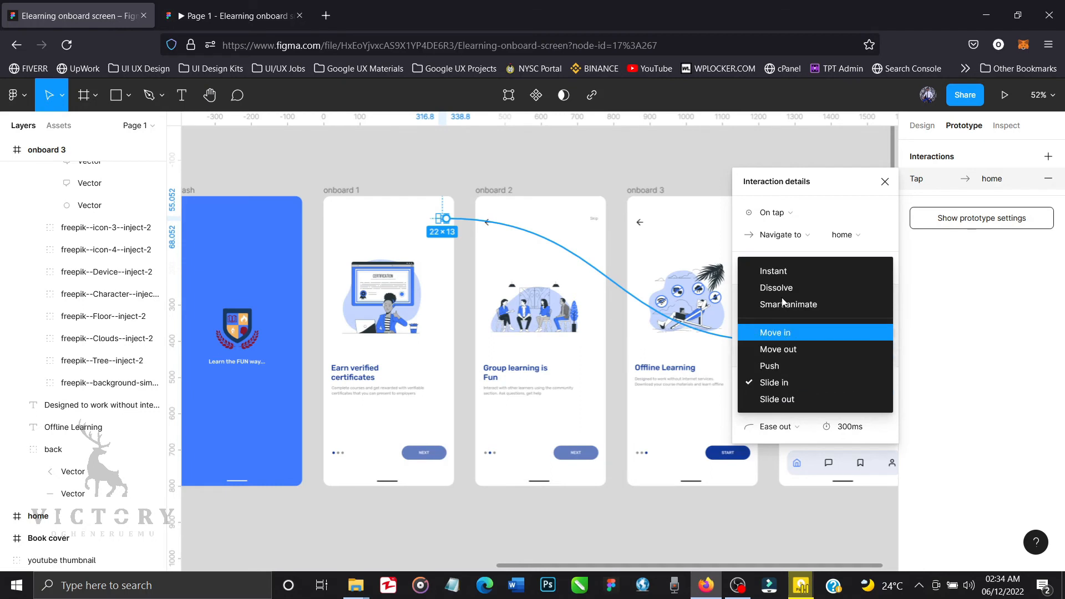
click(787, 288)
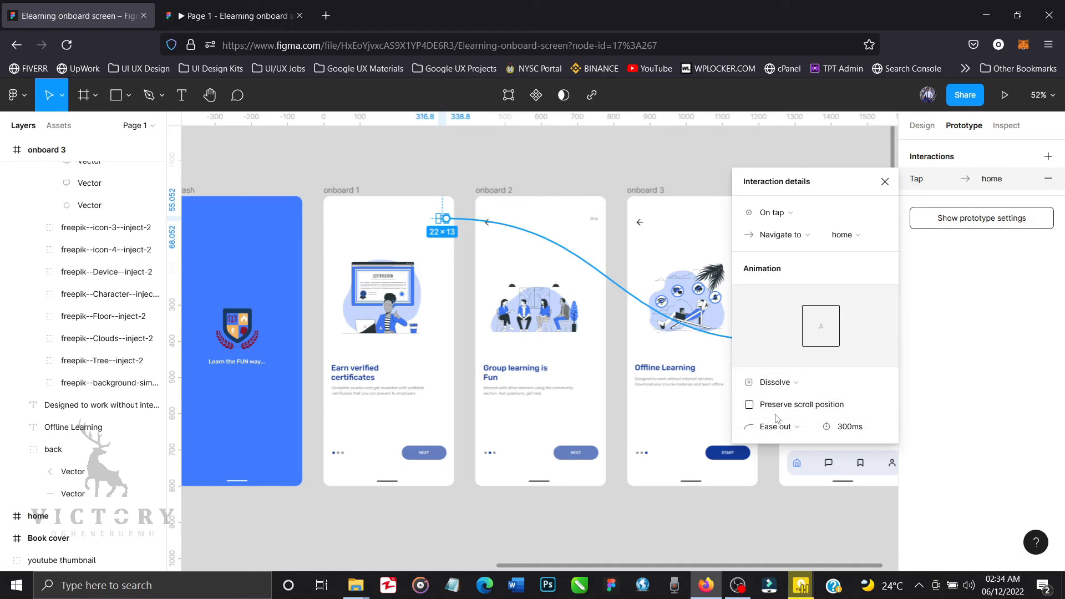
click(785, 429)
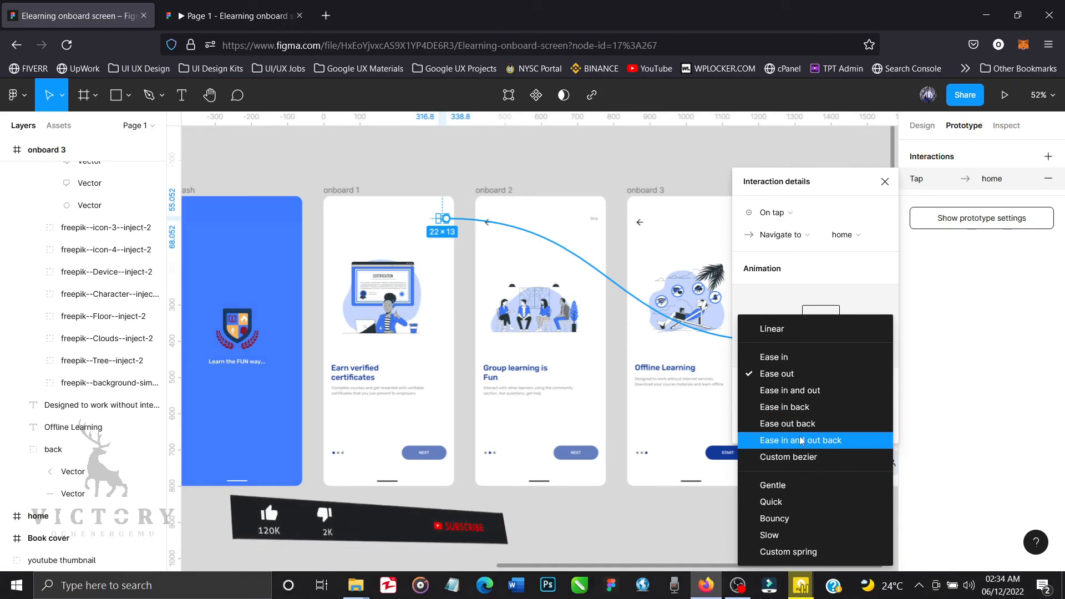
click(792, 517)
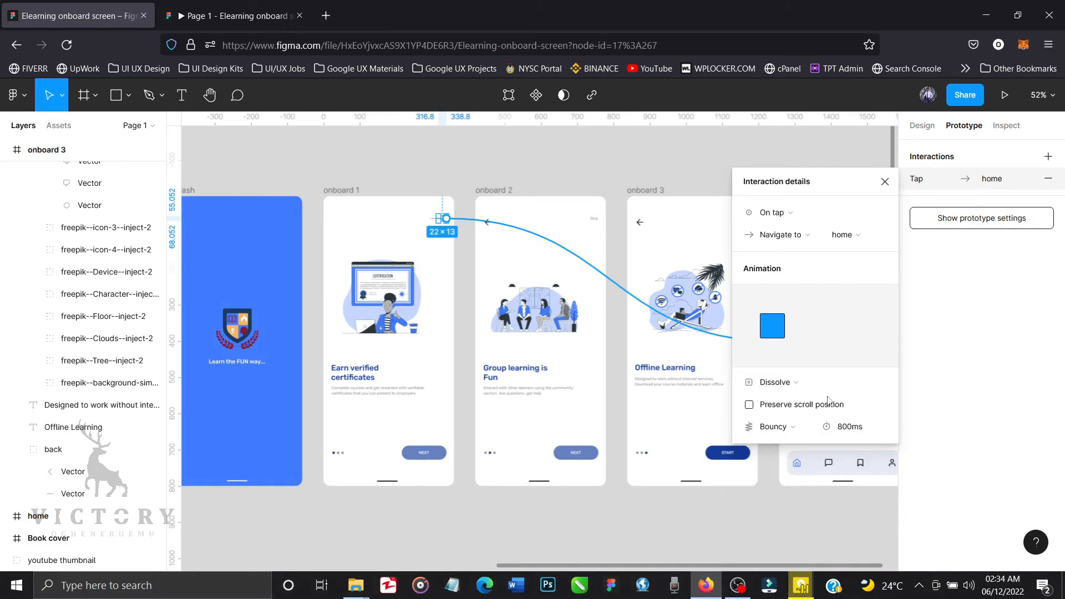
click(883, 188)
Restart the prototype preview and test the Skip link on the first onboarding screen
click(251, 17)
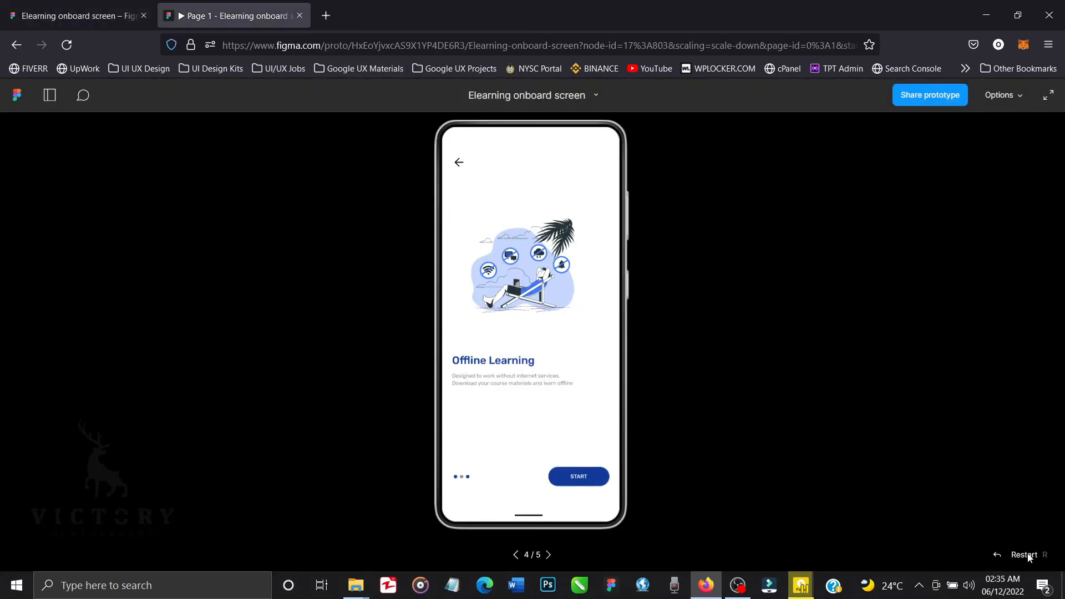
click(1025, 555)
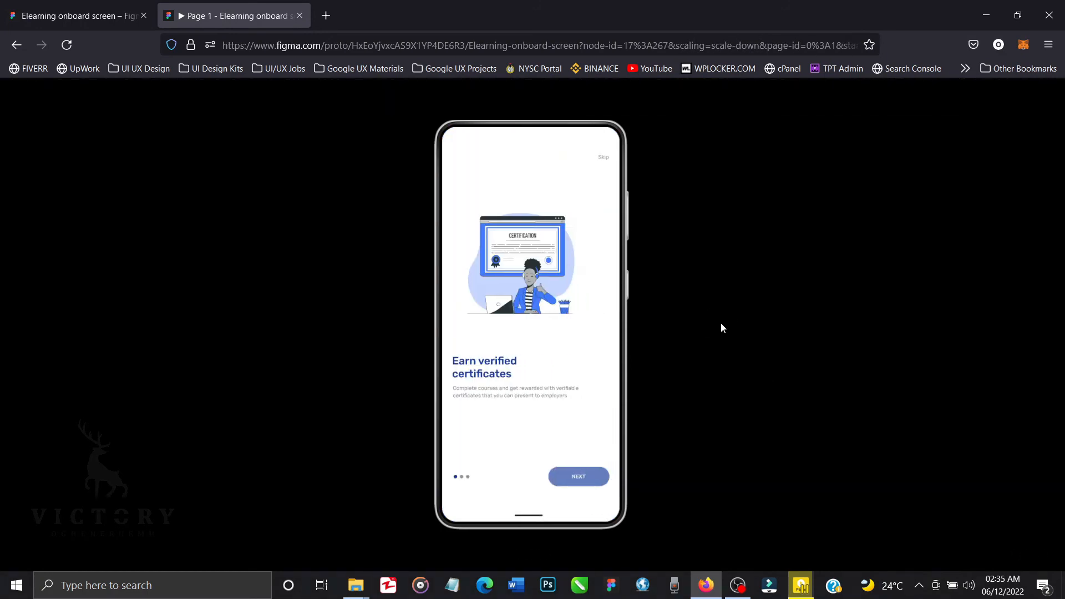
click(602, 158)
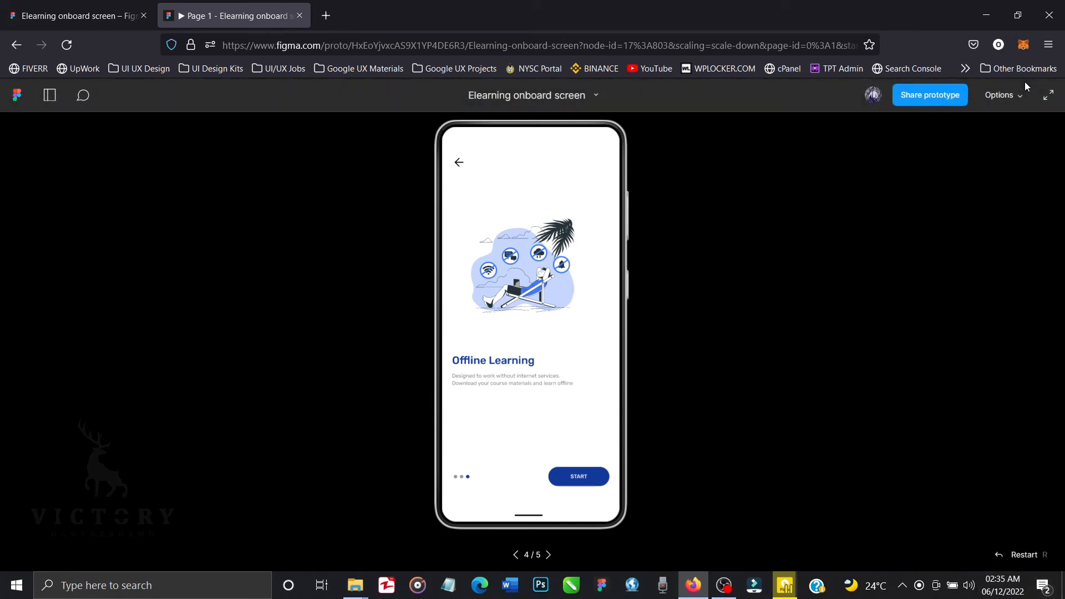
click(1024, 555)
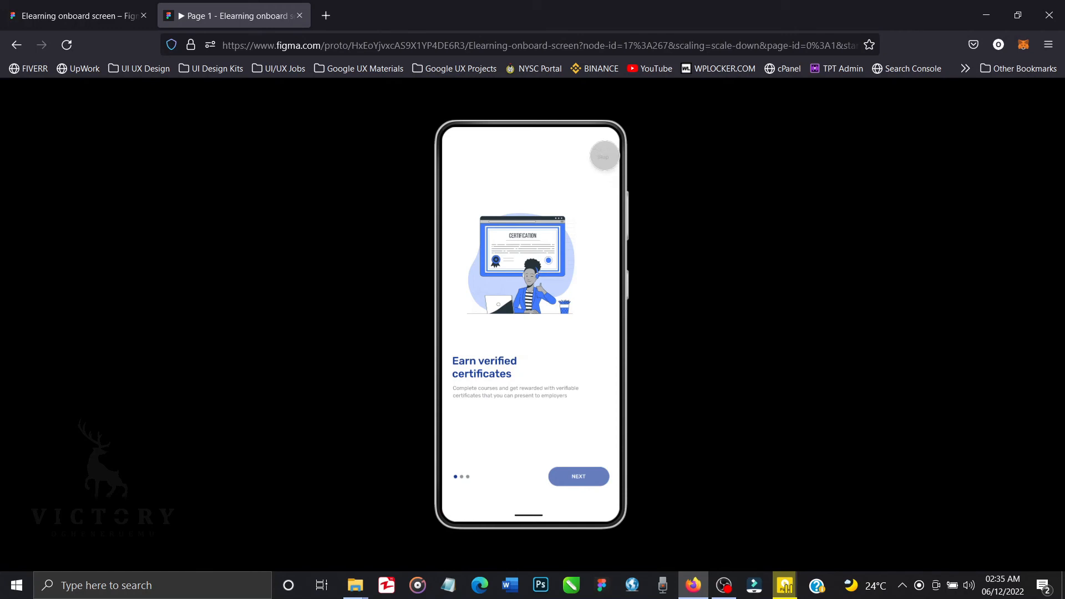
click(604, 156)
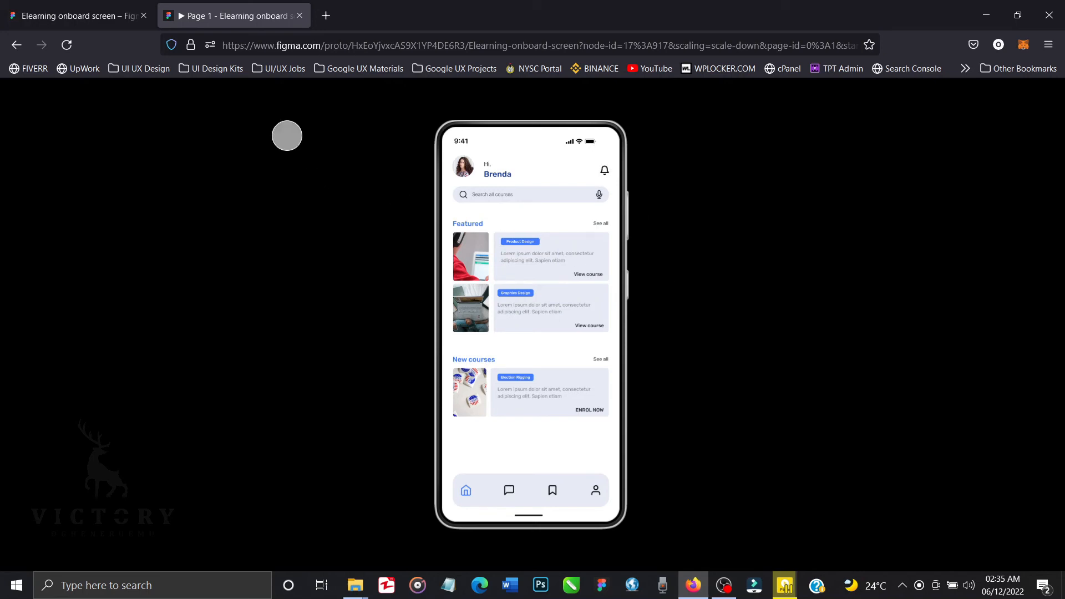
In the design file, link onboard 2's back arrow to onboard 1 on tap with a Slide in animation moving right
click(111, 16)
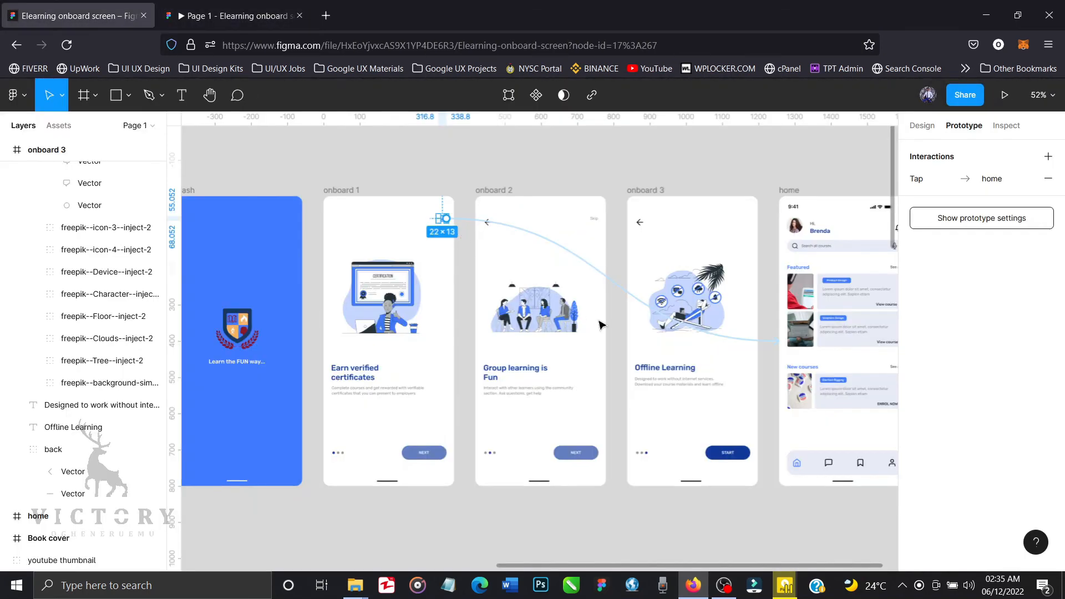
click(507, 192)
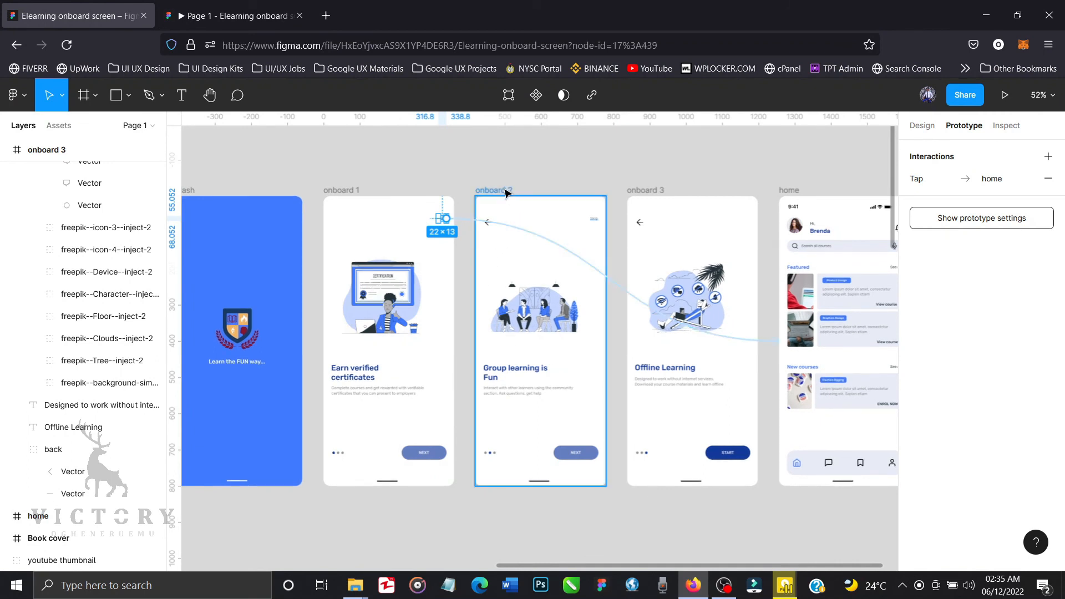
click(490, 223)
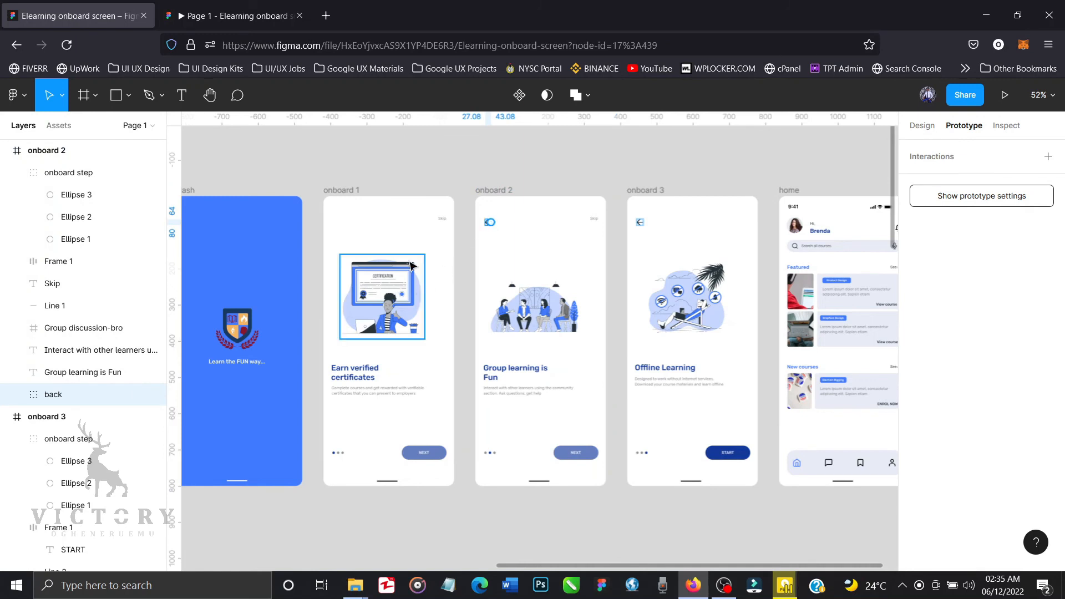
mouse_move(493, 228)
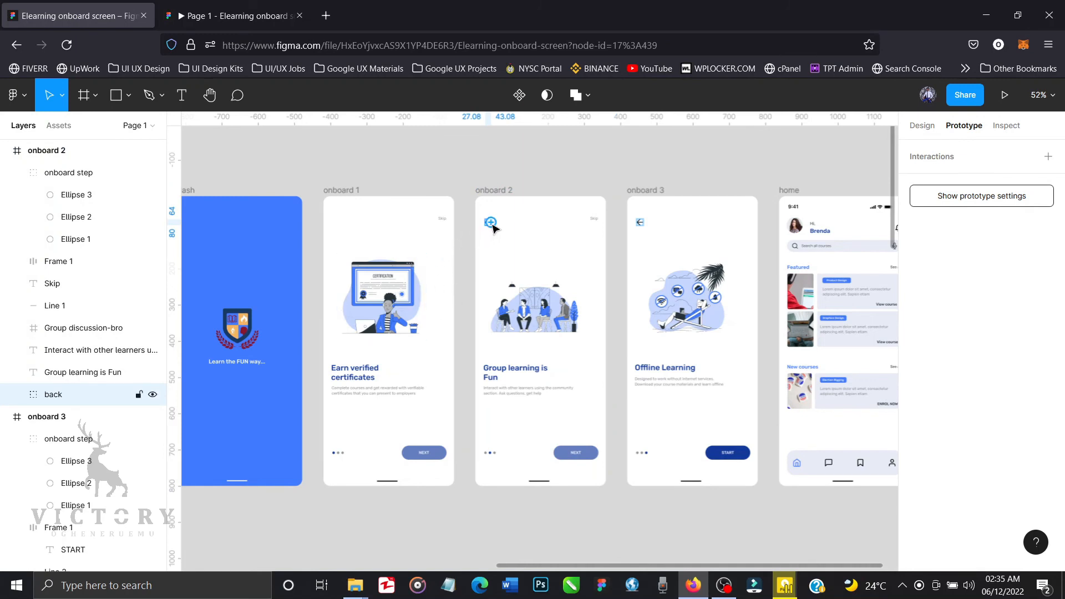
drag(491, 223, 431, 275)
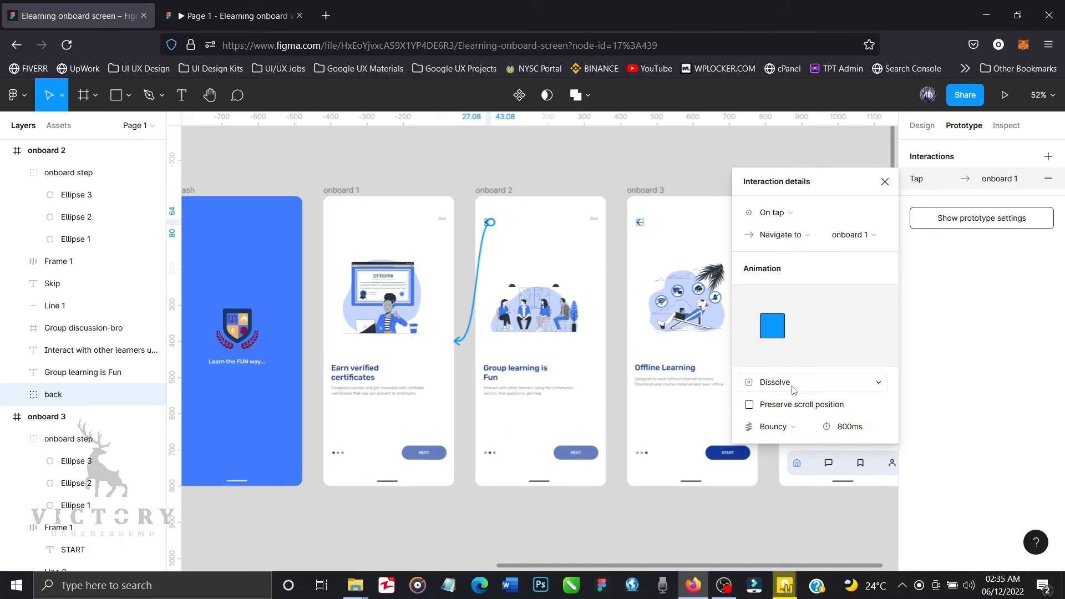
click(792, 388)
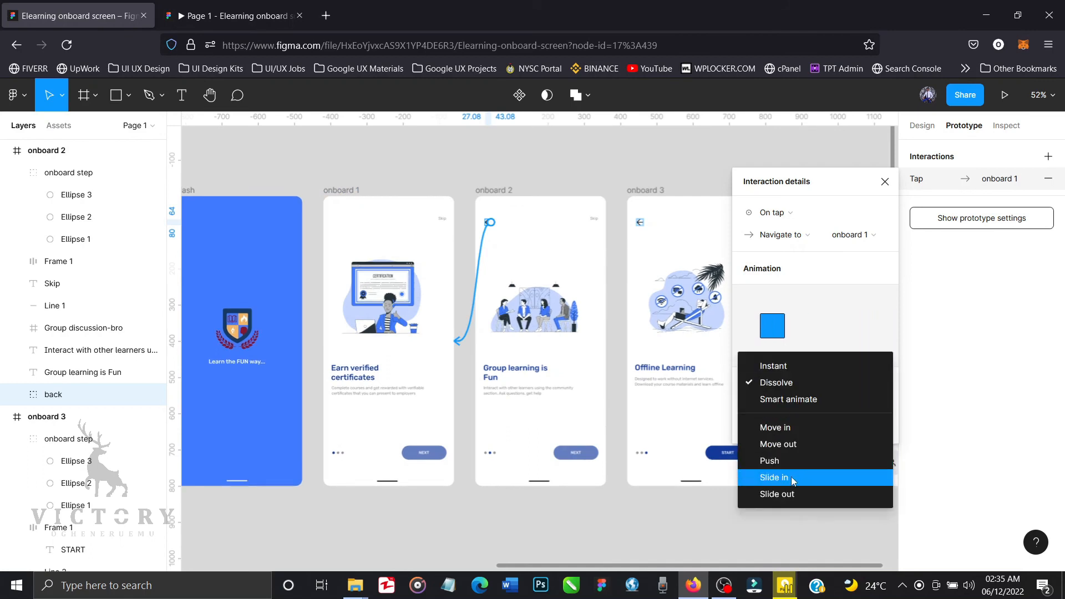
click(791, 478)
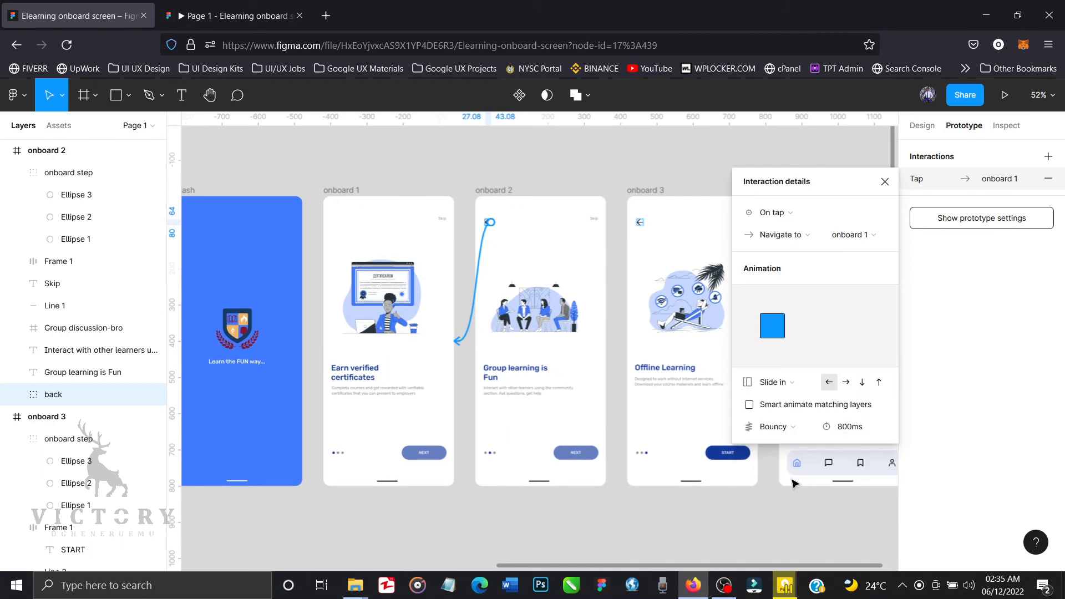
click(846, 383)
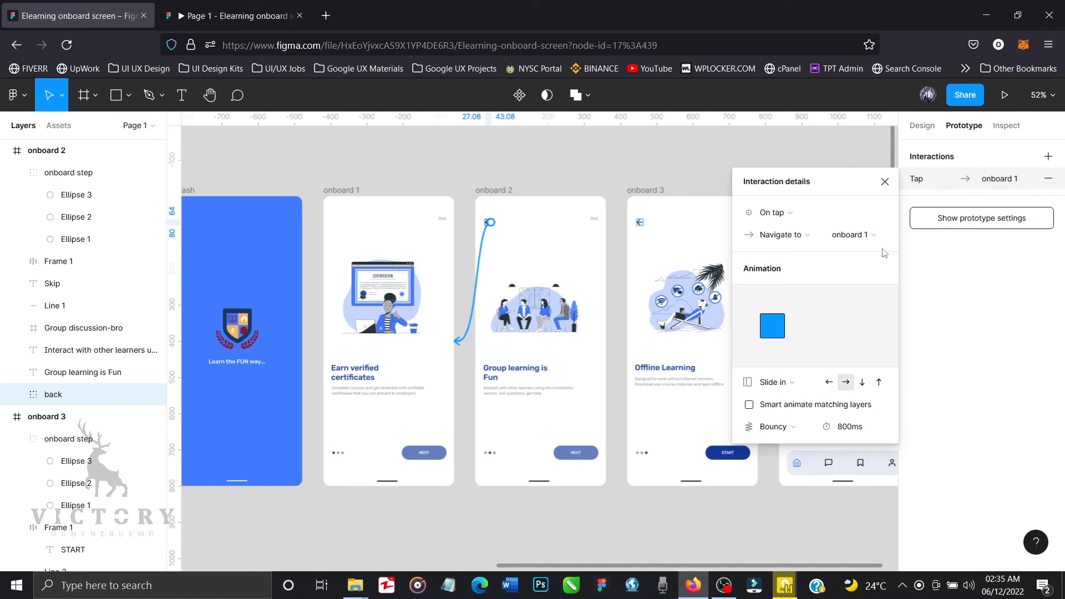
click(884, 181)
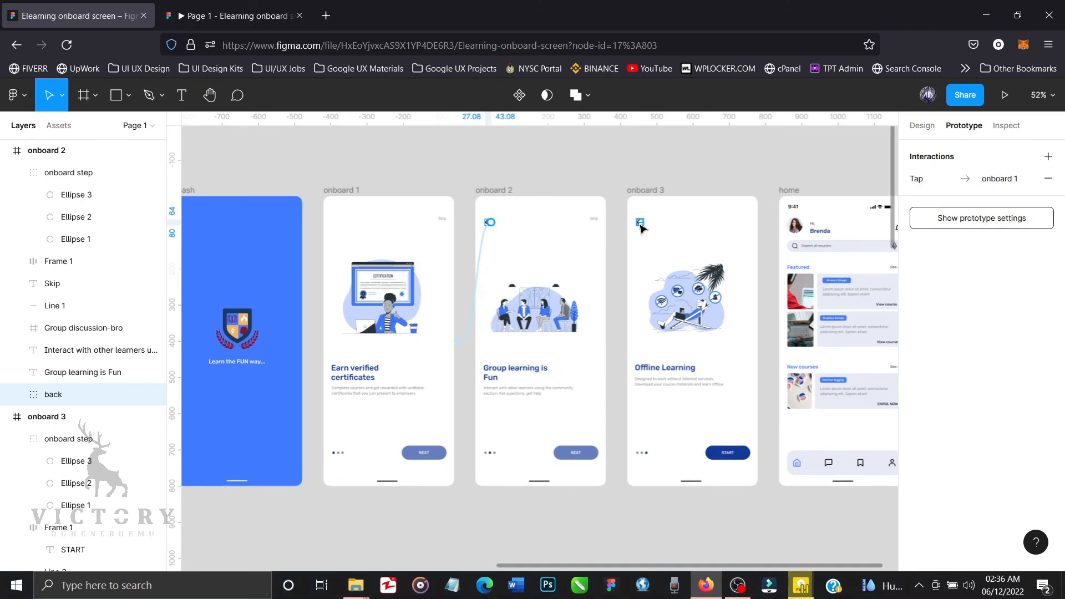
Link onboard 3's back arrow to onboard 2 on tap, keeping the rightward Slide in animation
click(641, 224)
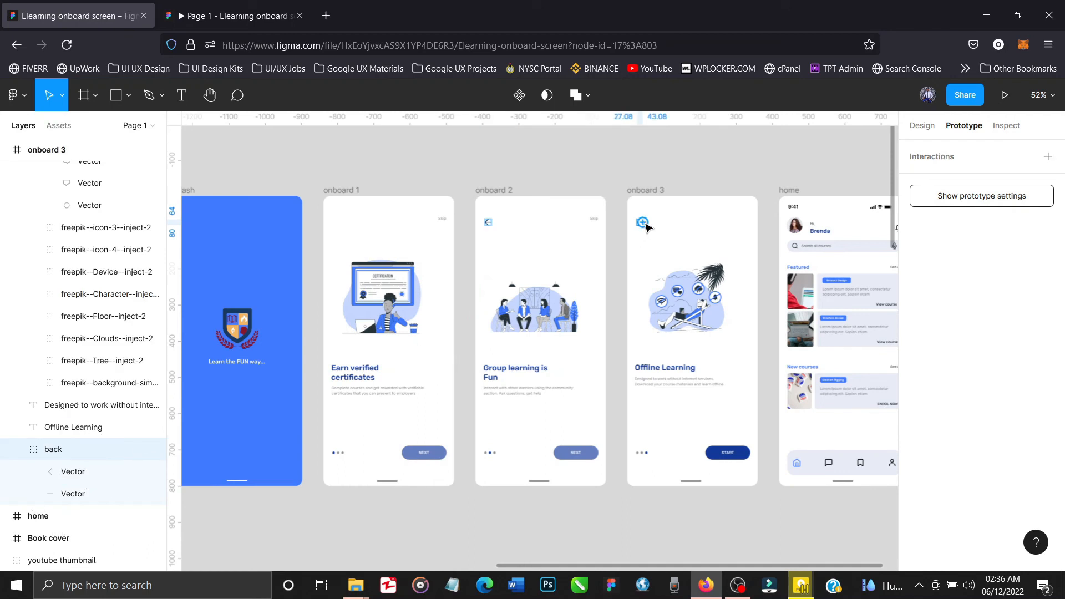
drag(645, 224, 532, 210)
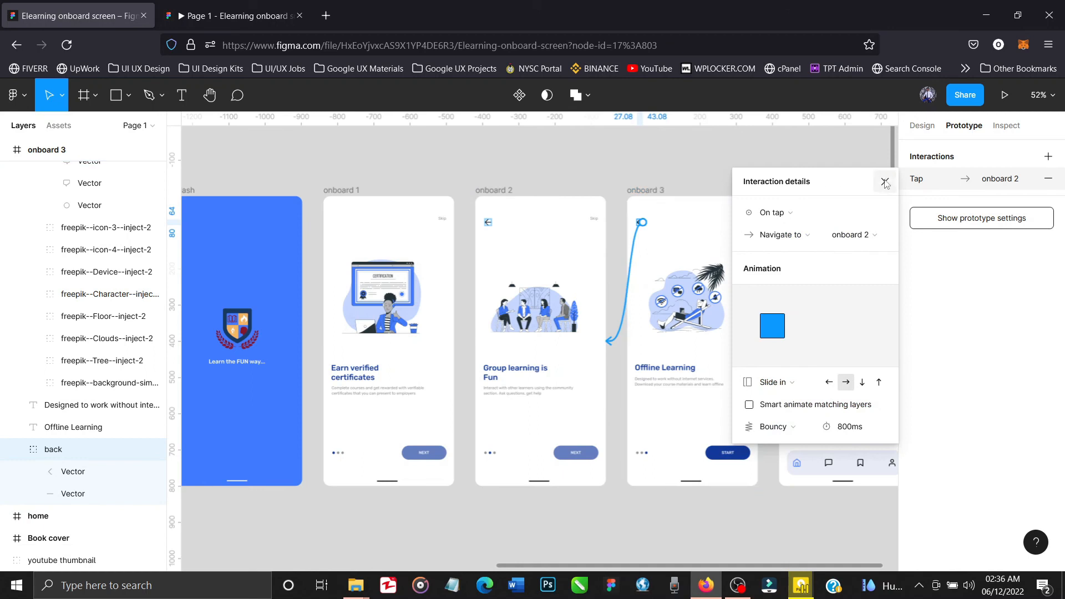
click(885, 183)
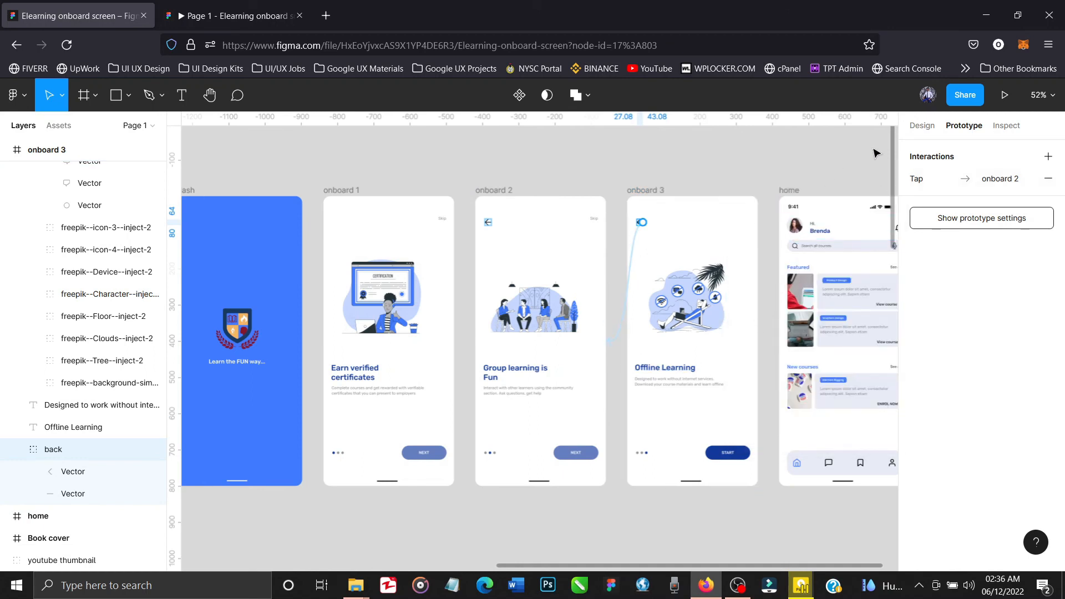
click(916, 127)
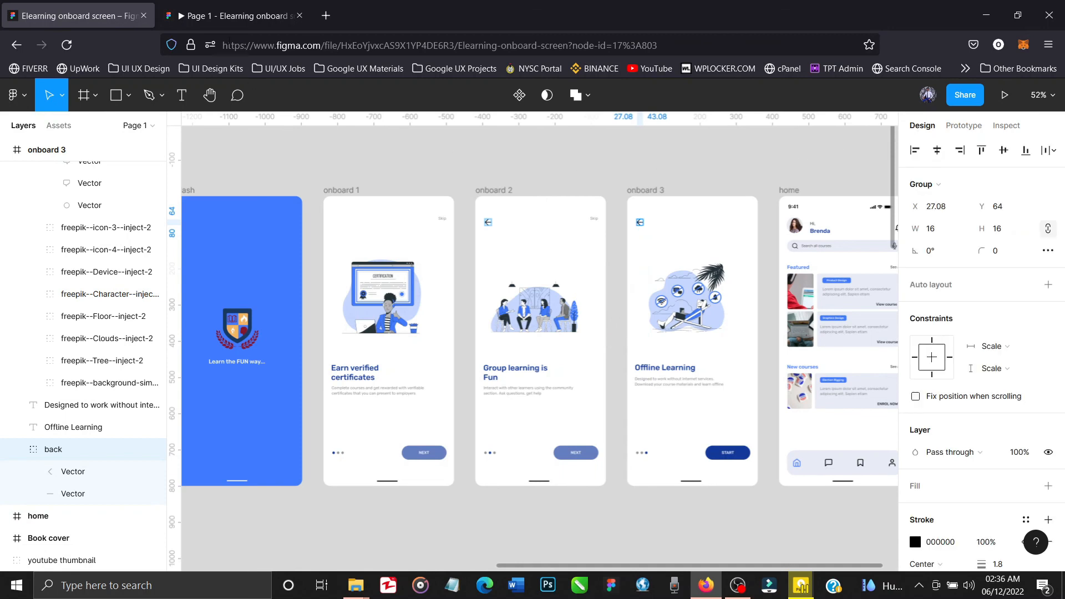
Restart the prototype preview, advance to the Offline Learning screen with NEXT, and test the back arrows to the first onboarding screen
click(230, 17)
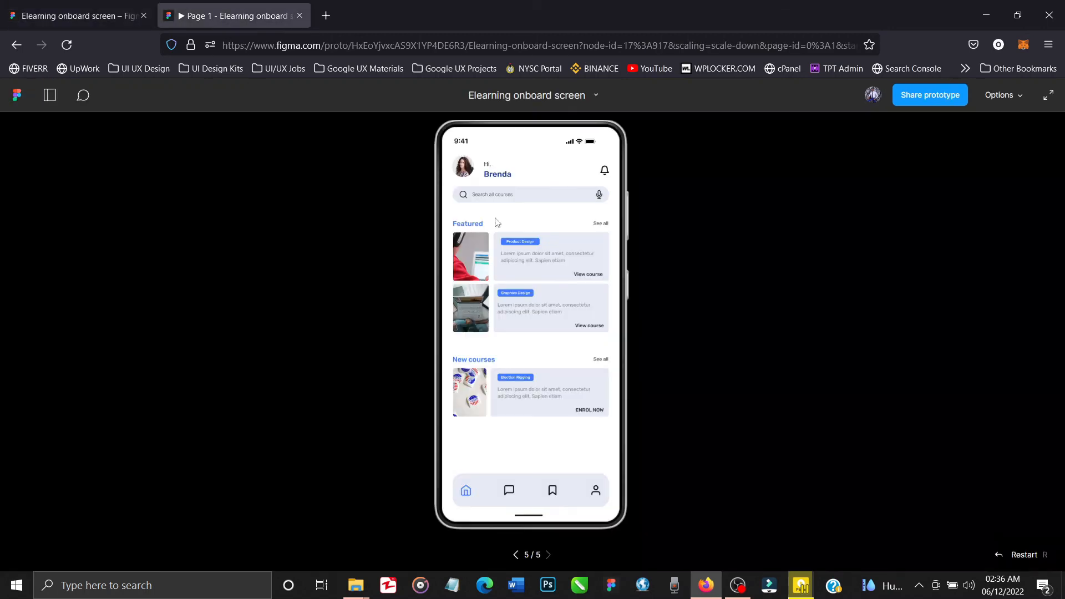
click(1024, 555)
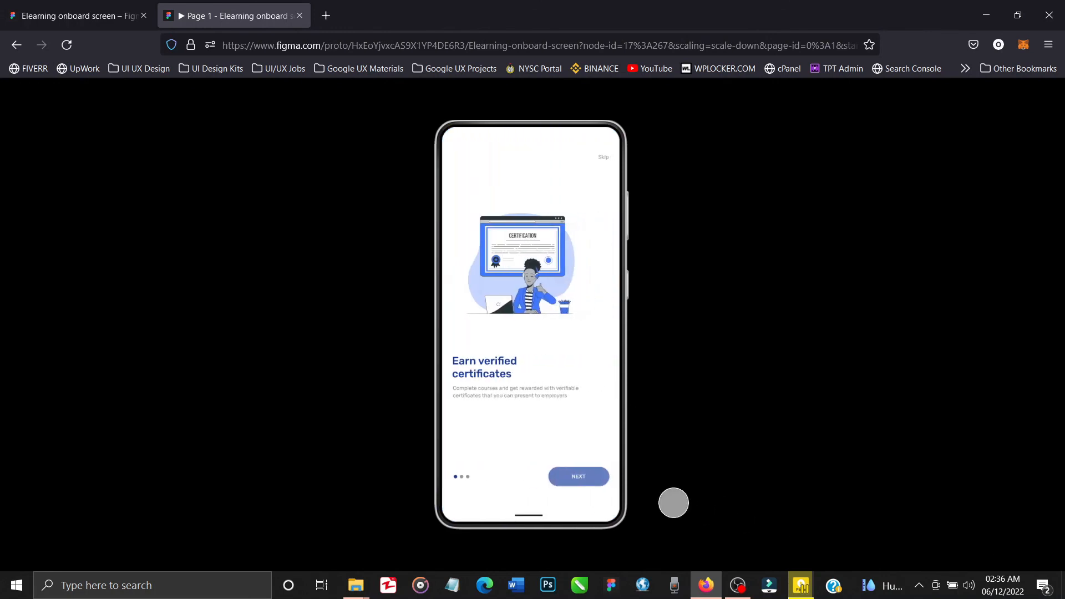
click(587, 477)
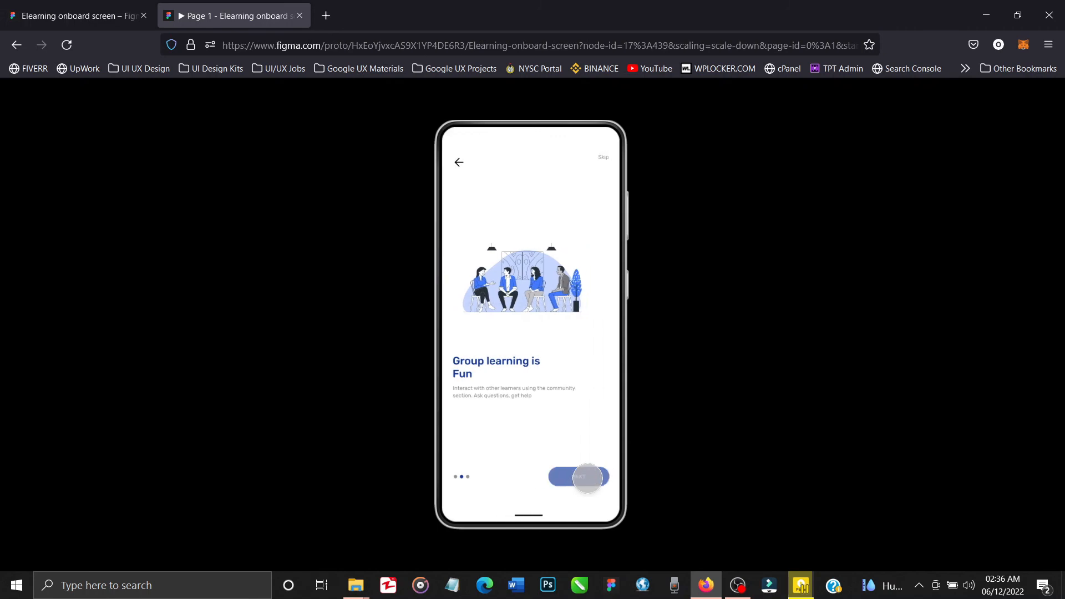
click(587, 477)
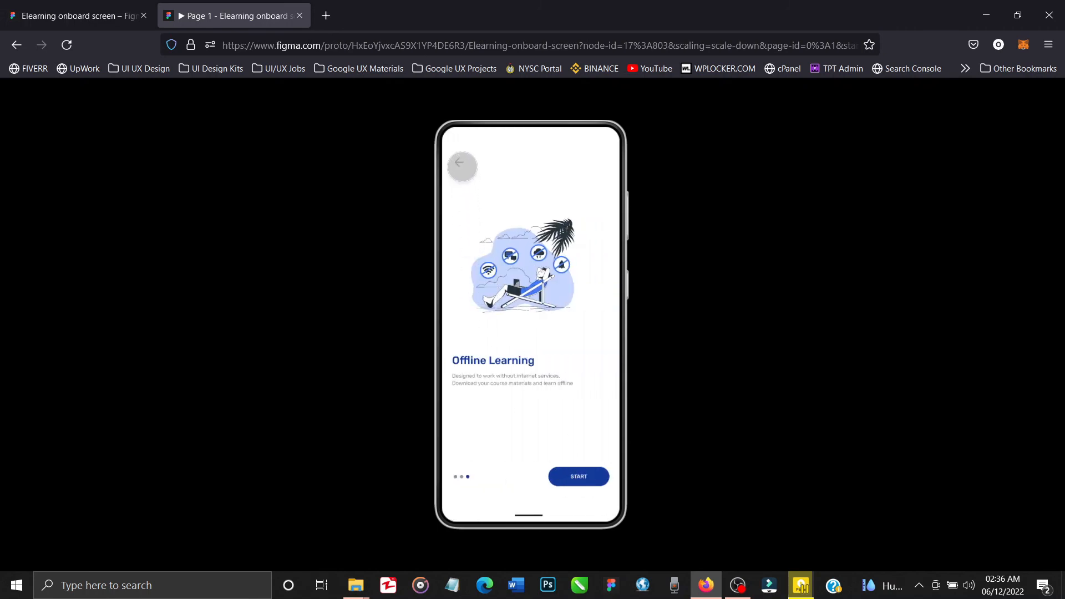
click(462, 167)
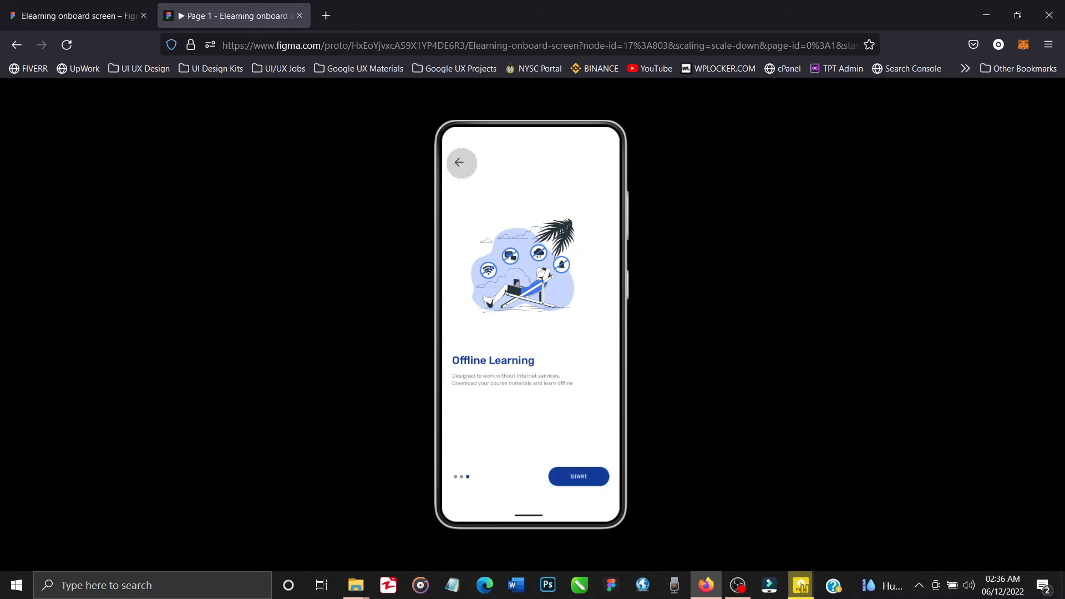
click(462, 163)
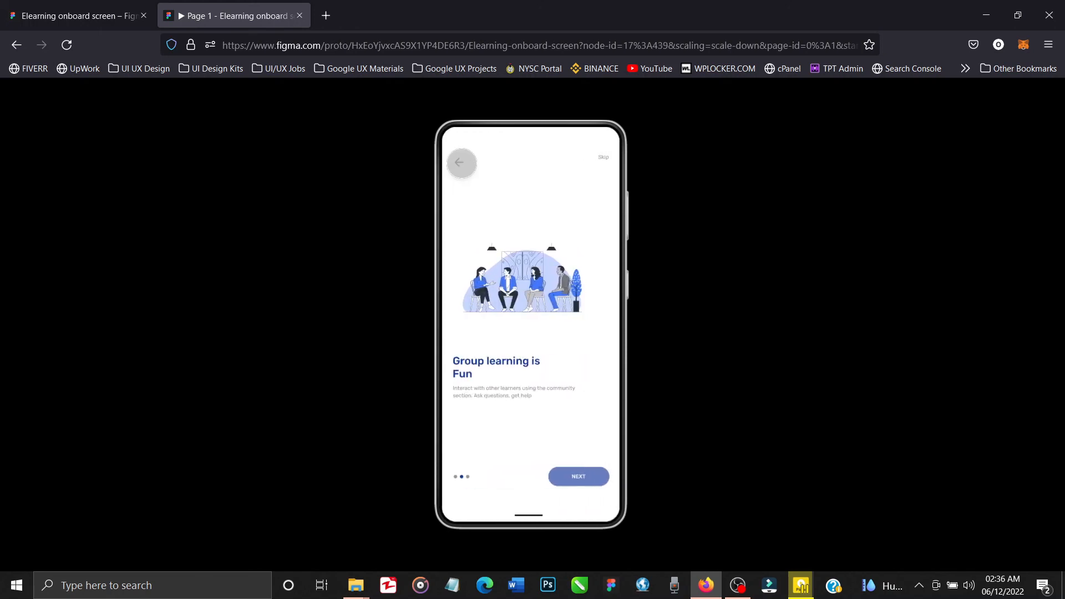
click(460, 162)
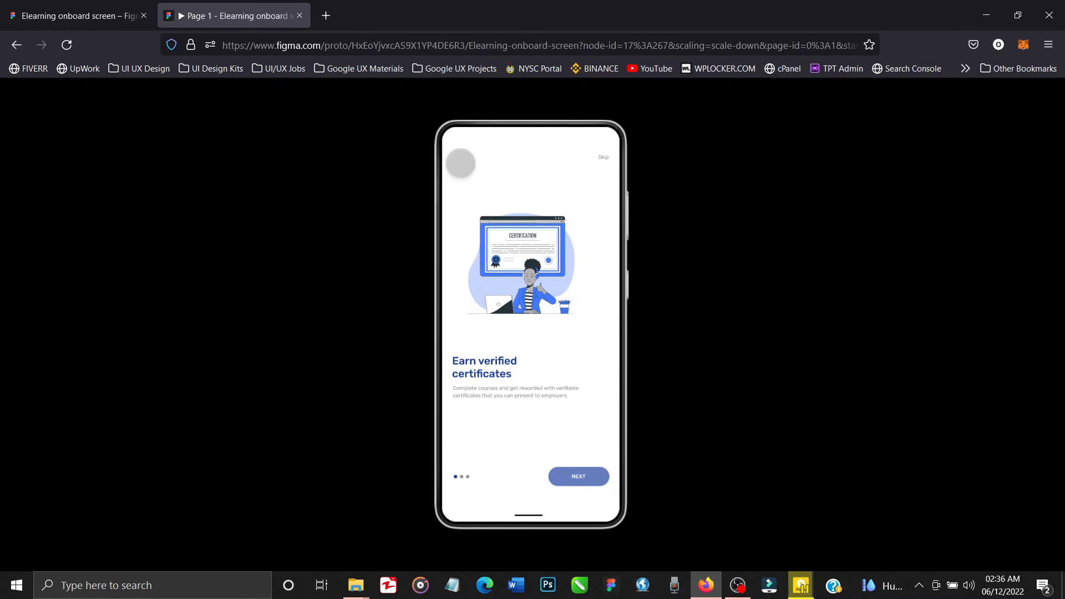
In the design file, set the easing of onboard 3's back-arrow link to Ease out
click(111, 16)
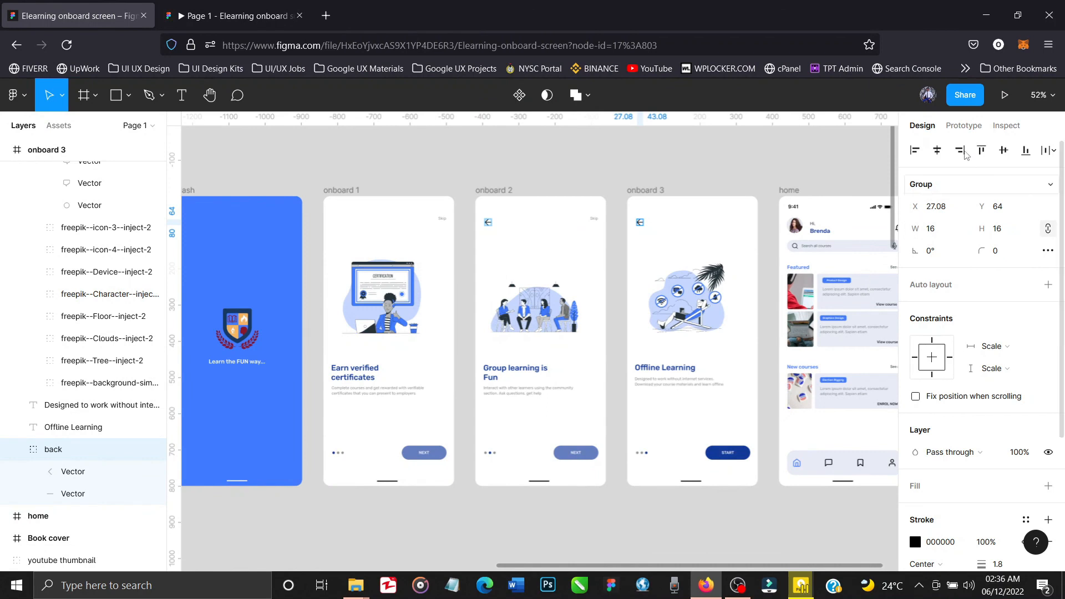
click(964, 126)
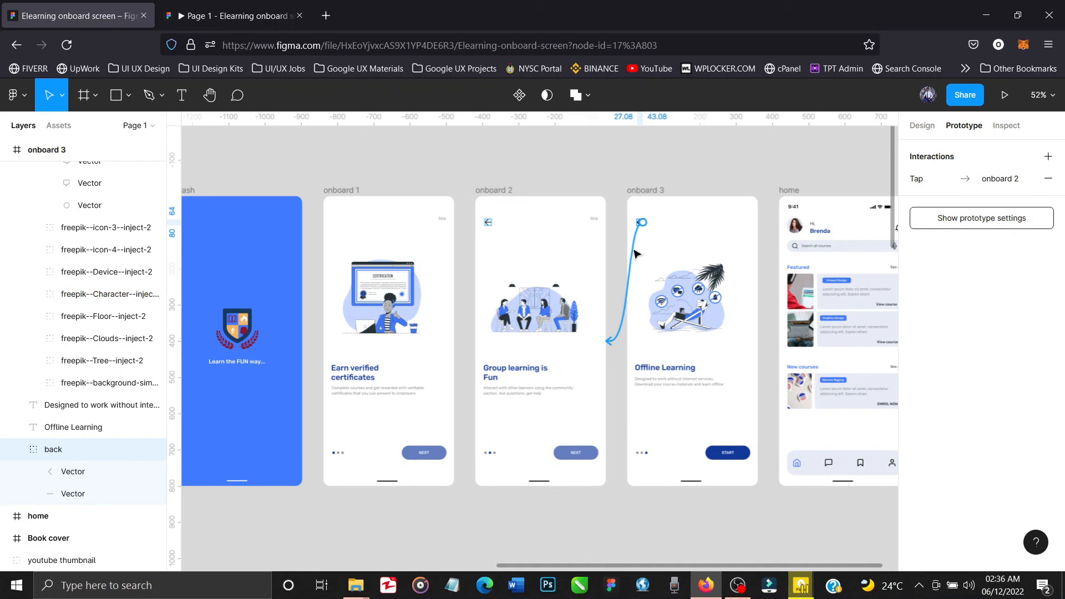
click(636, 254)
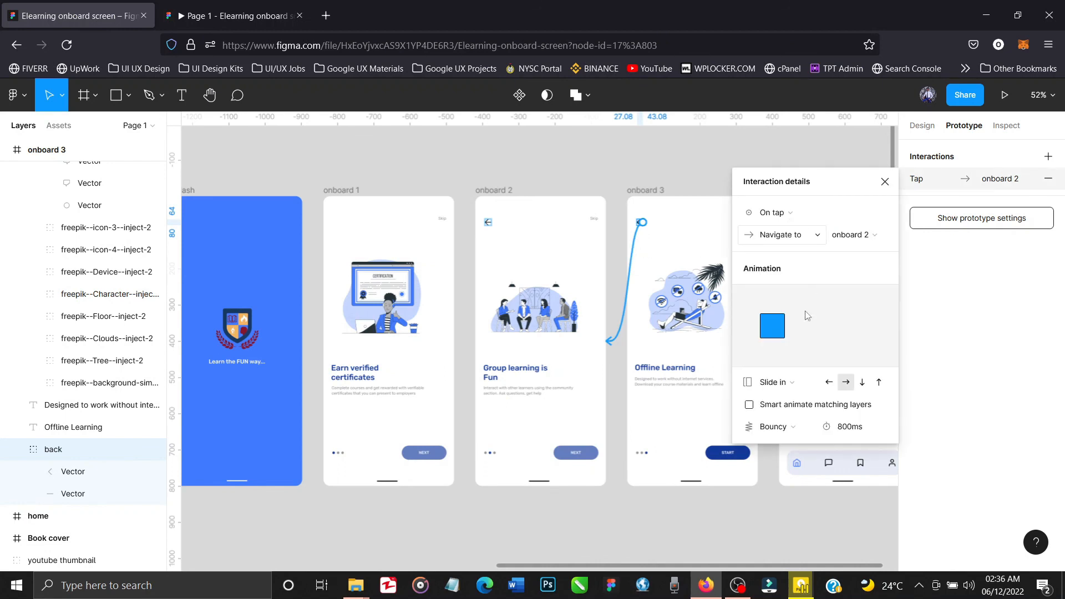
click(777, 427)
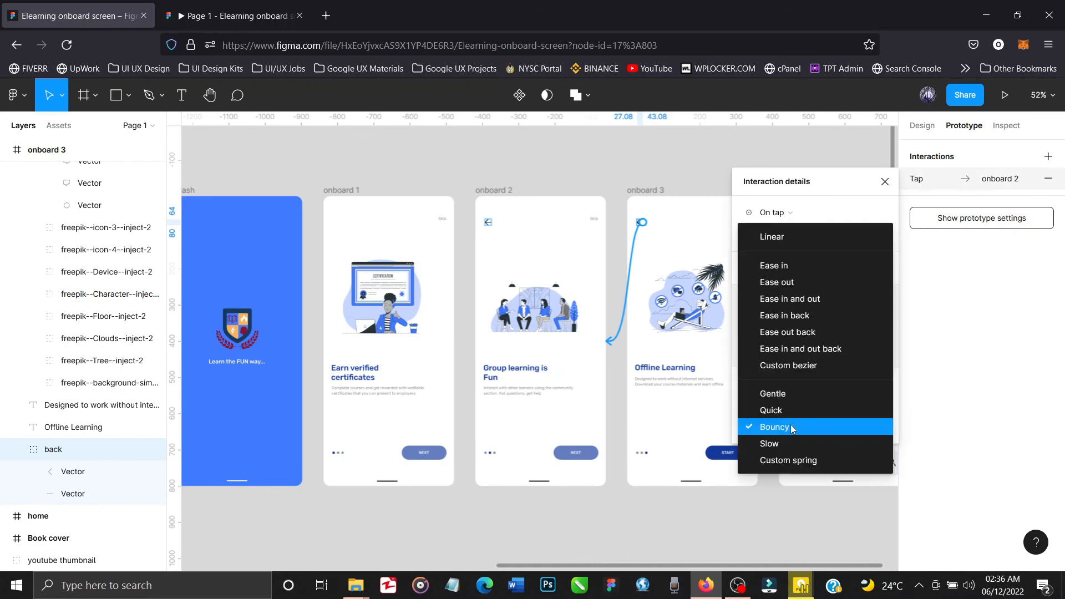
click(812, 283)
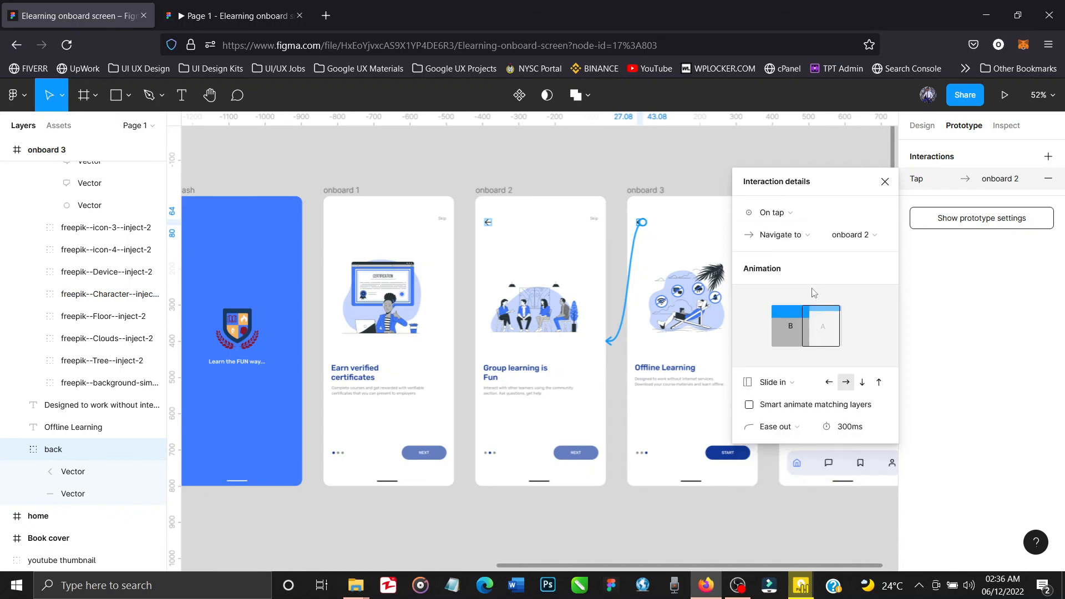
Set the easing of onboard 2's back-arrow link to Ease out, then close its interaction details and deselect the arrow
click(489, 223)
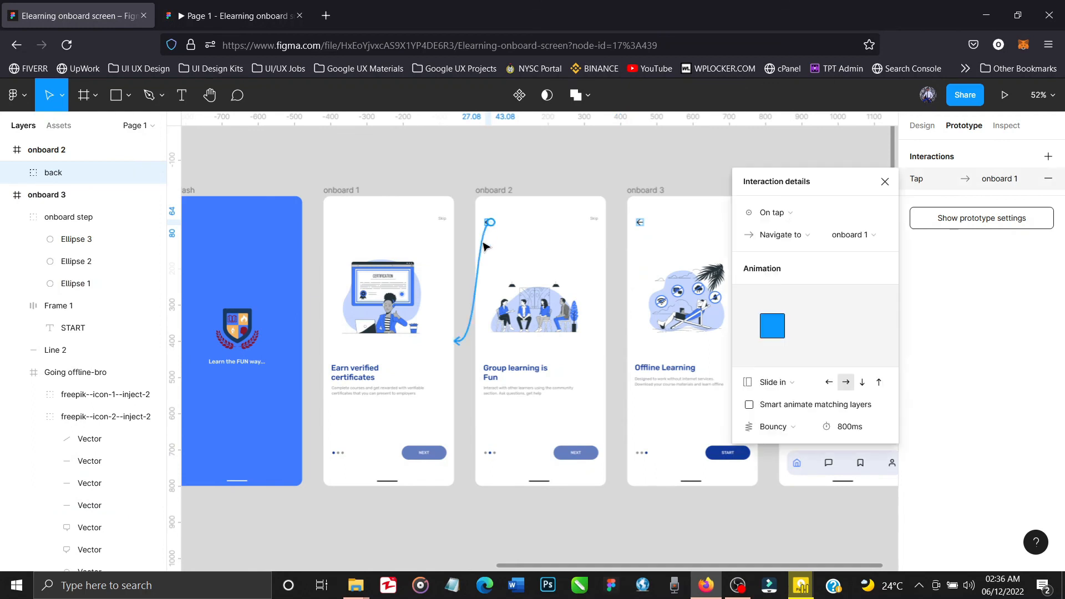
click(799, 428)
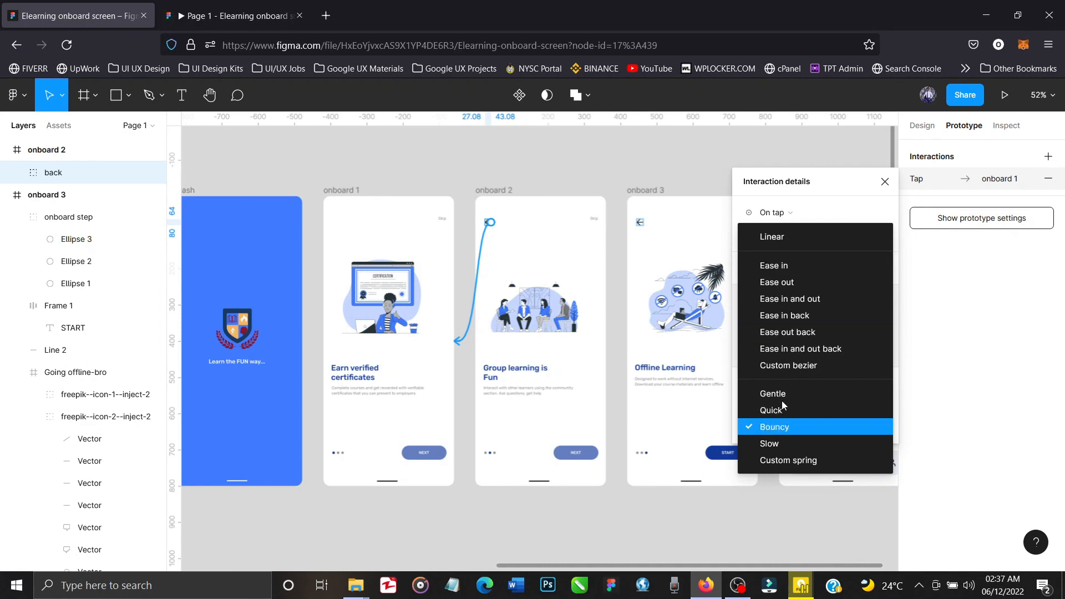
click(788, 284)
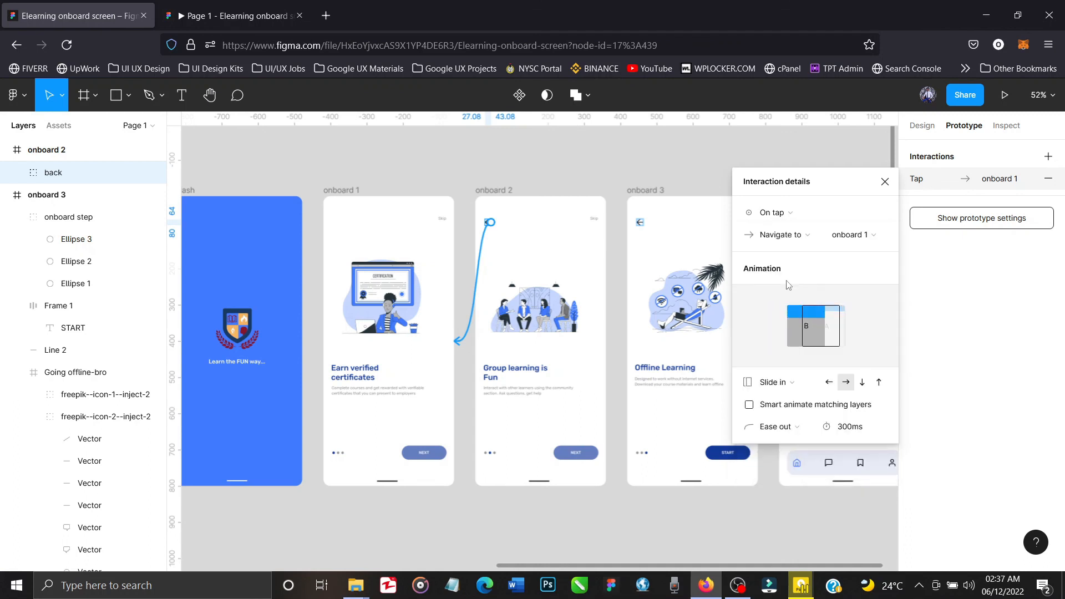
click(885, 181)
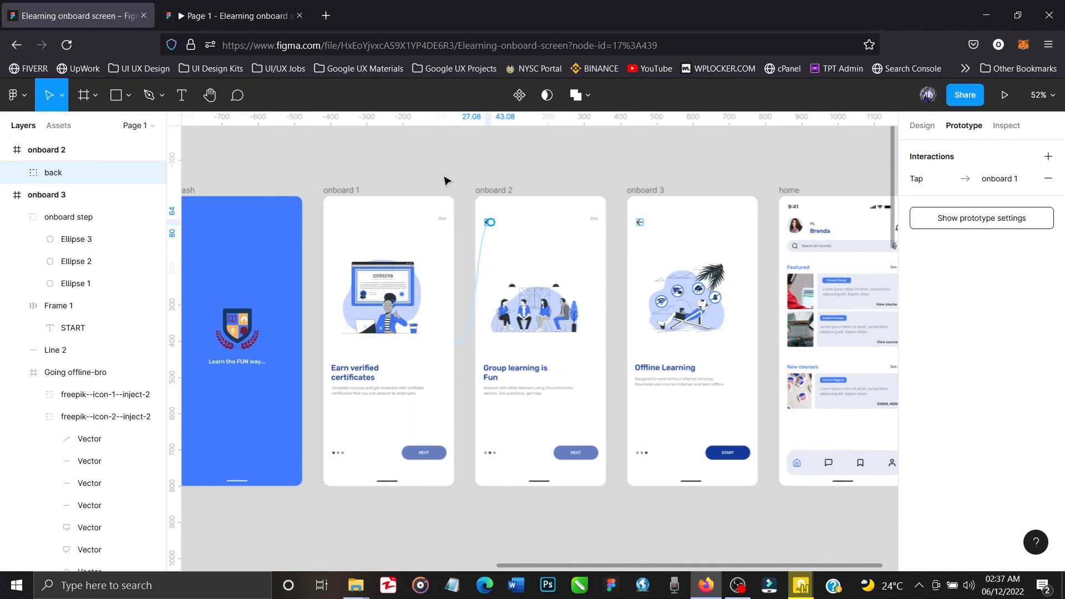
click(391, 182)
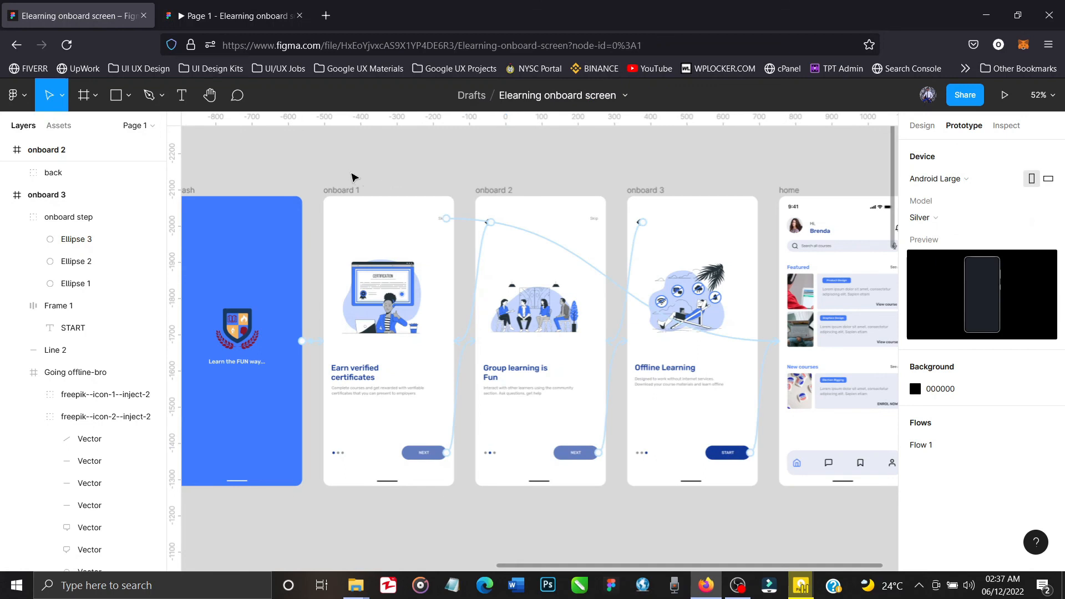
Switch to the prototype preview, restart it, advance to Offline Learning with NEXT, and retest both back arrows to the first onboarding screen
click(253, 20)
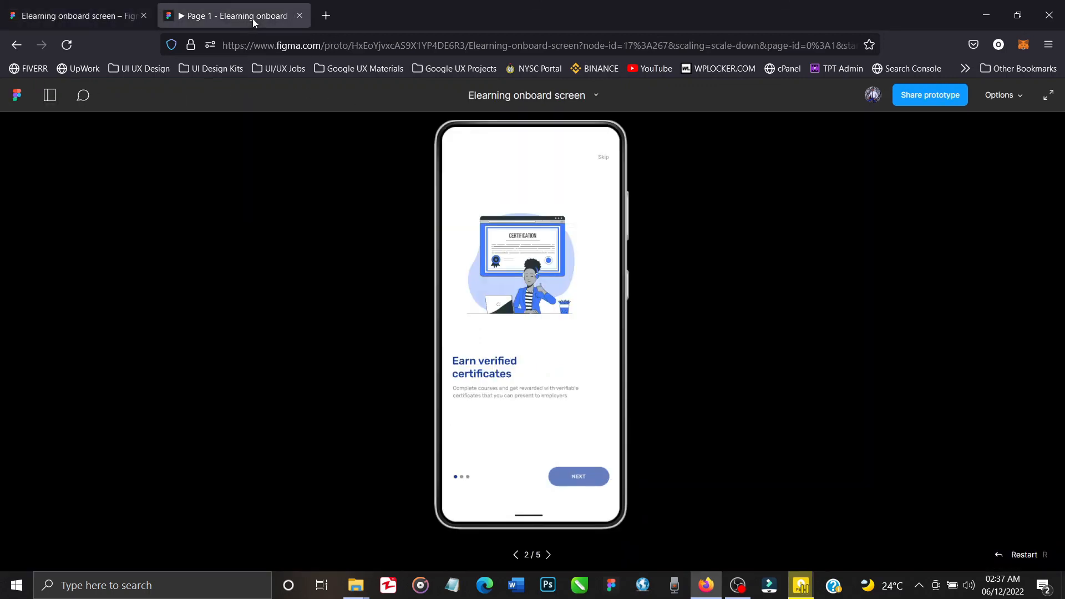
click(1021, 555)
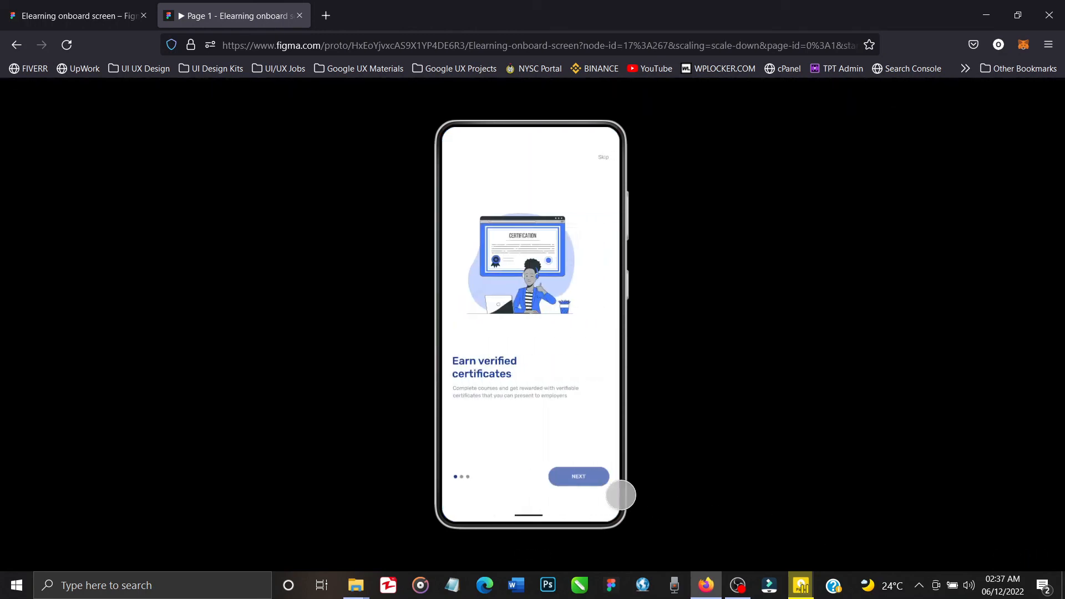
click(595, 477)
click(594, 478)
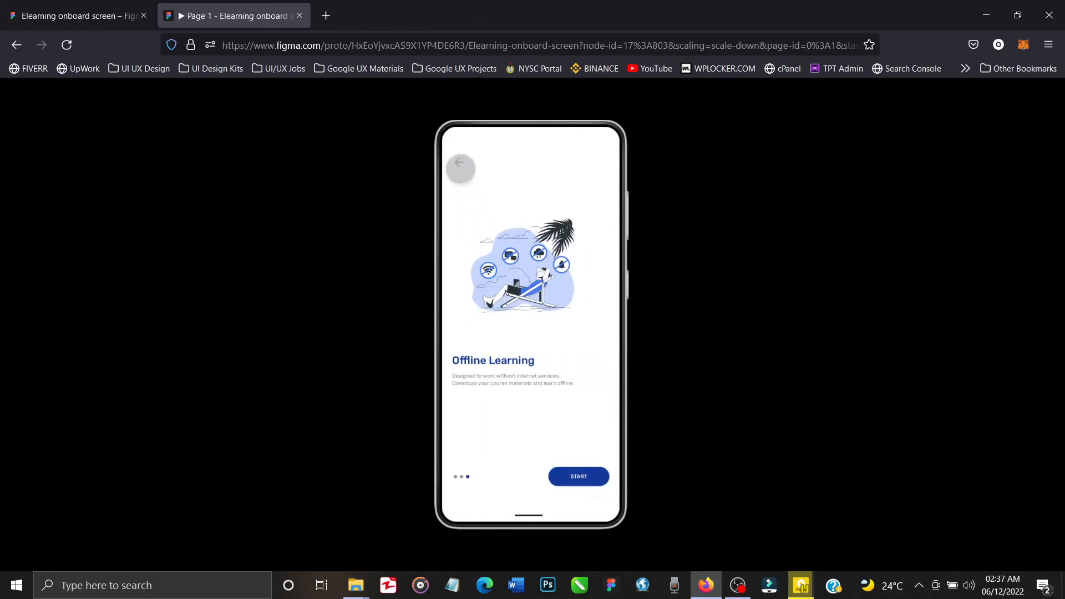
click(459, 162)
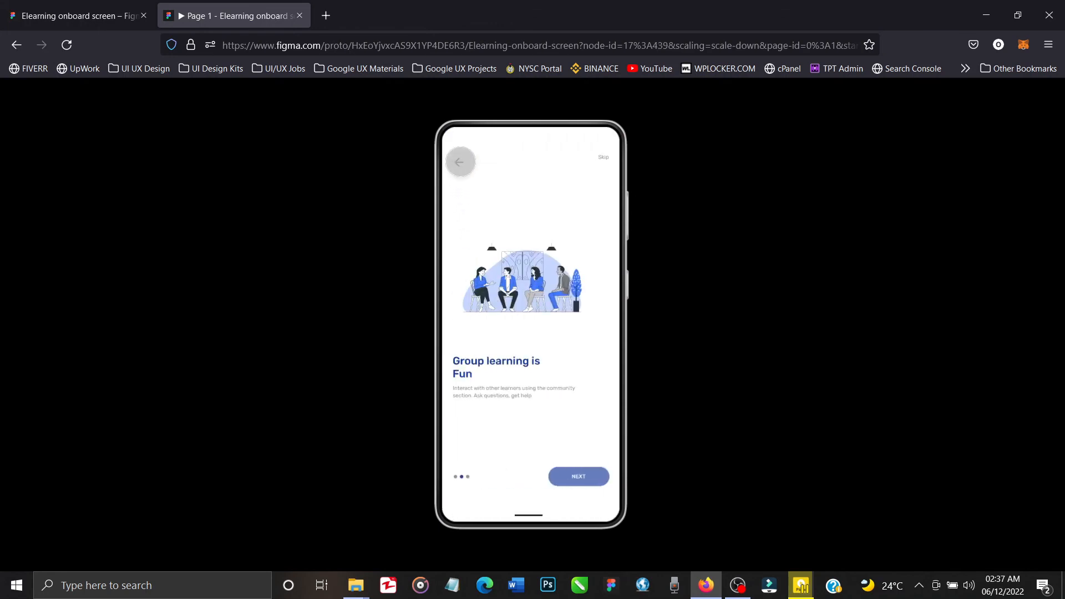
click(459, 162)
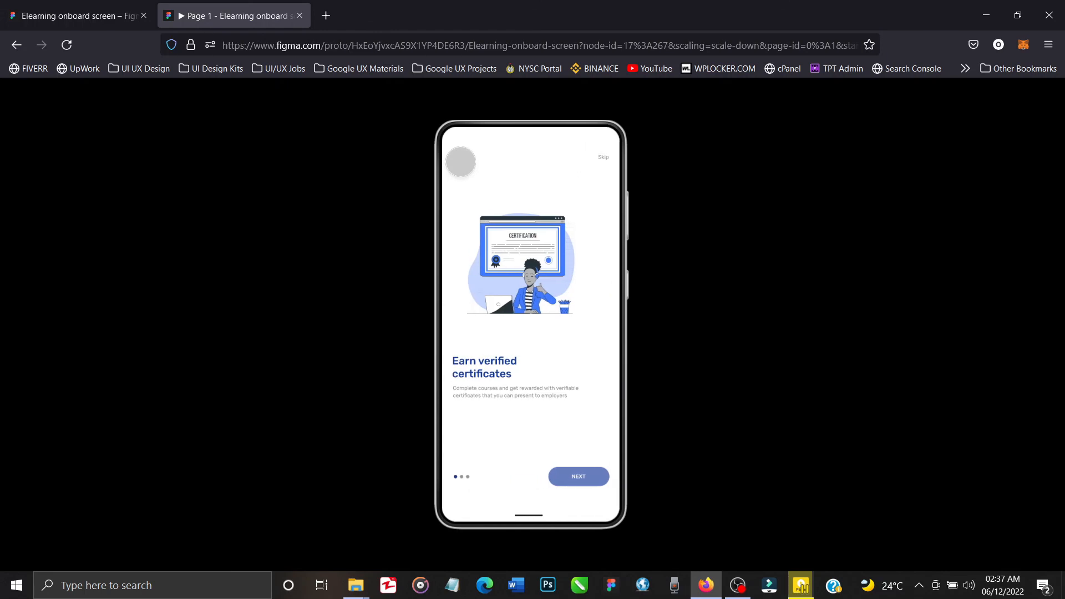